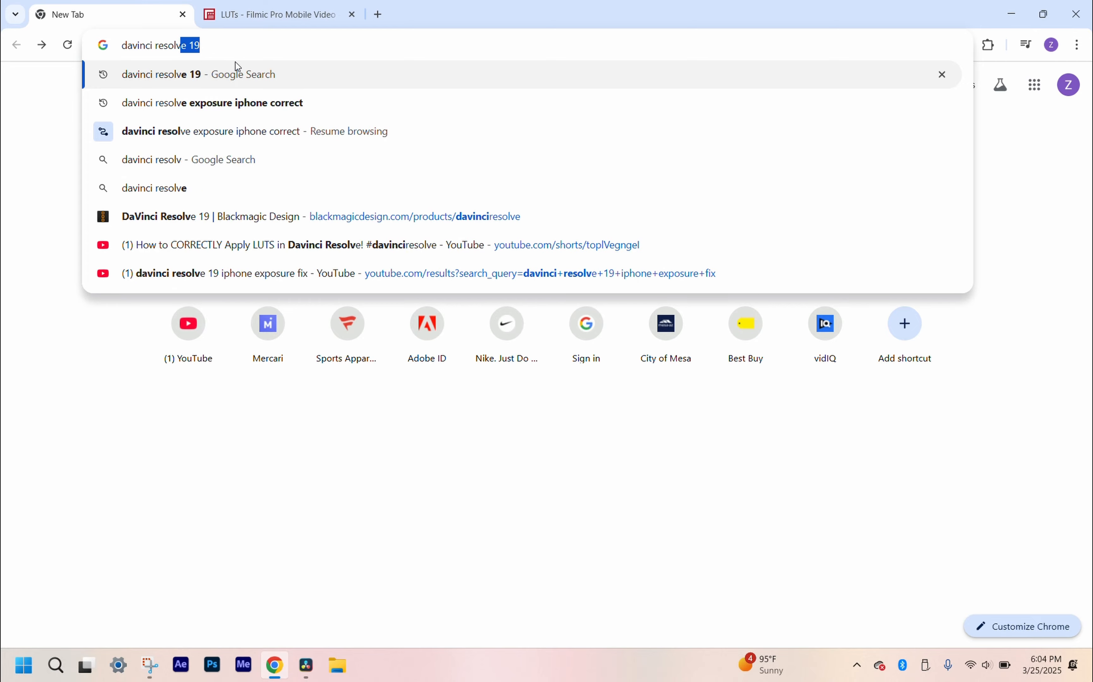
Step: Search the web for "davinci resolve 19" and open the Blackmagic Design product page at its download options
key("Return")
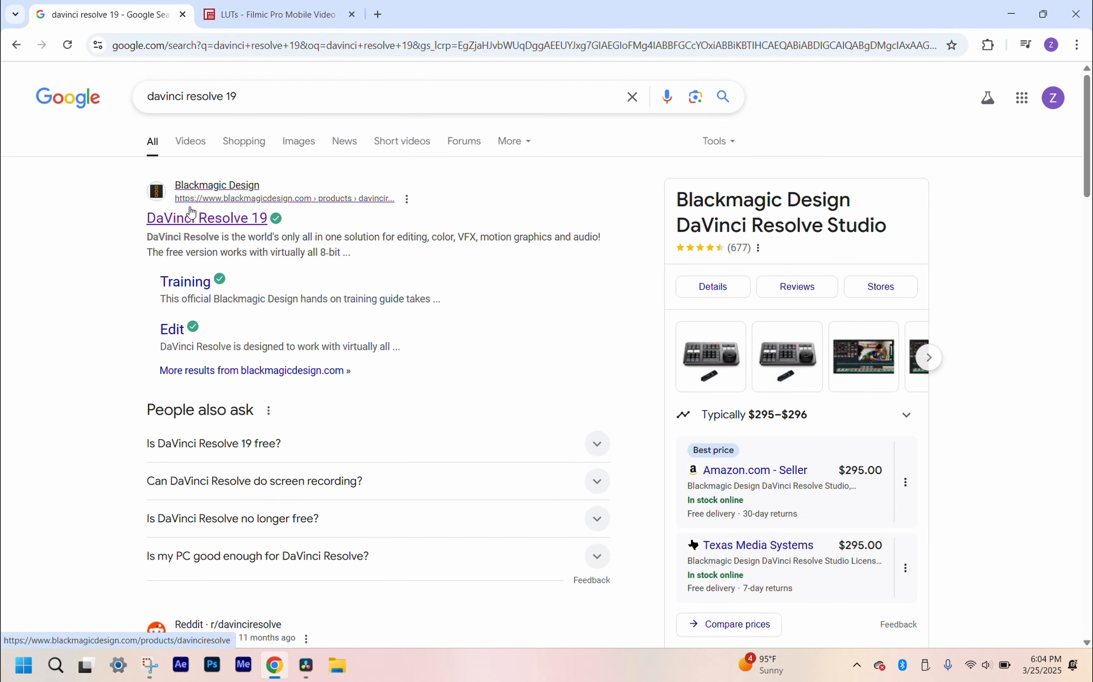
left_click(229, 216)
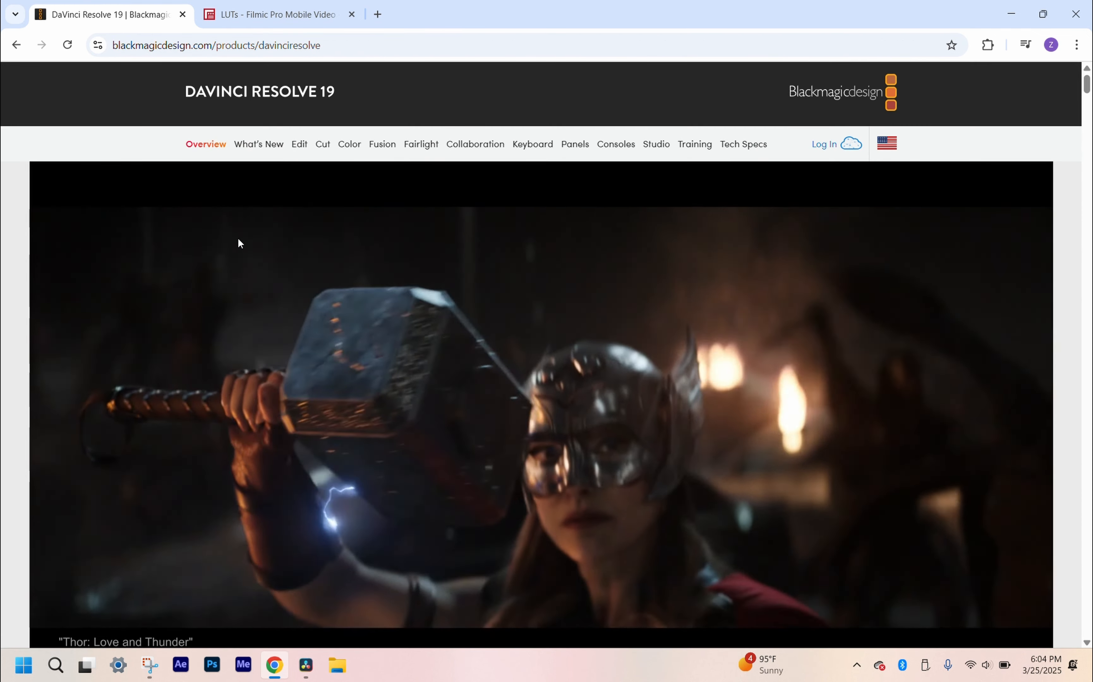
scroll(239, 244, "down", 8)
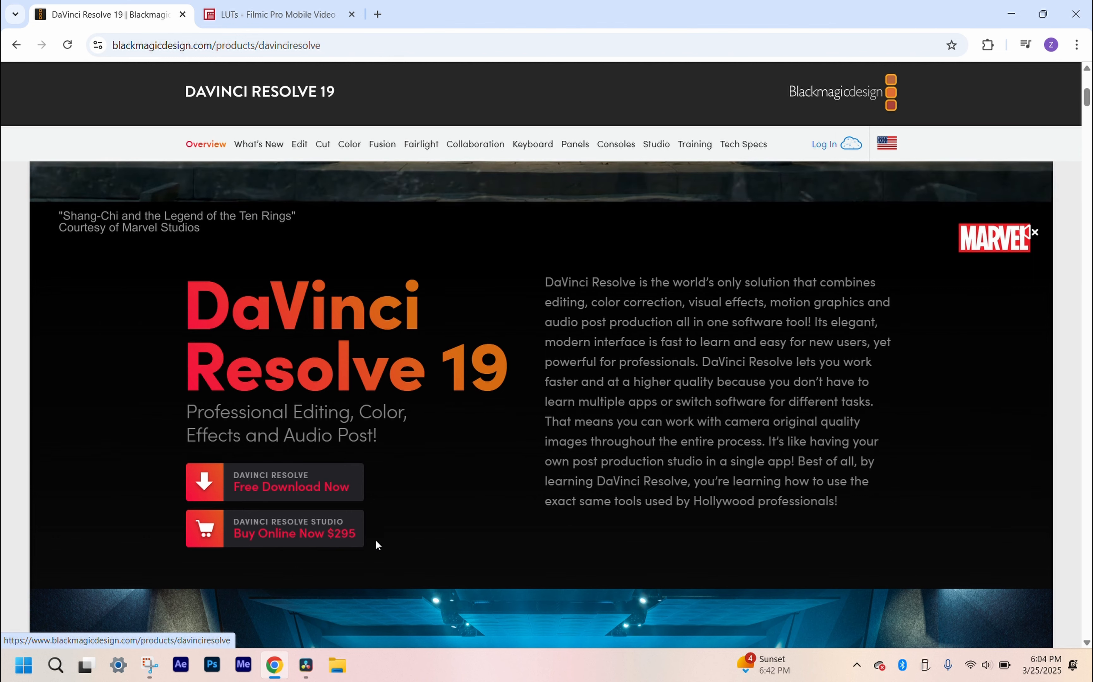
Step: Choose the free DaVinci Resolve 19 download for Windows x86 and look through its registration form
left_click(337, 489)
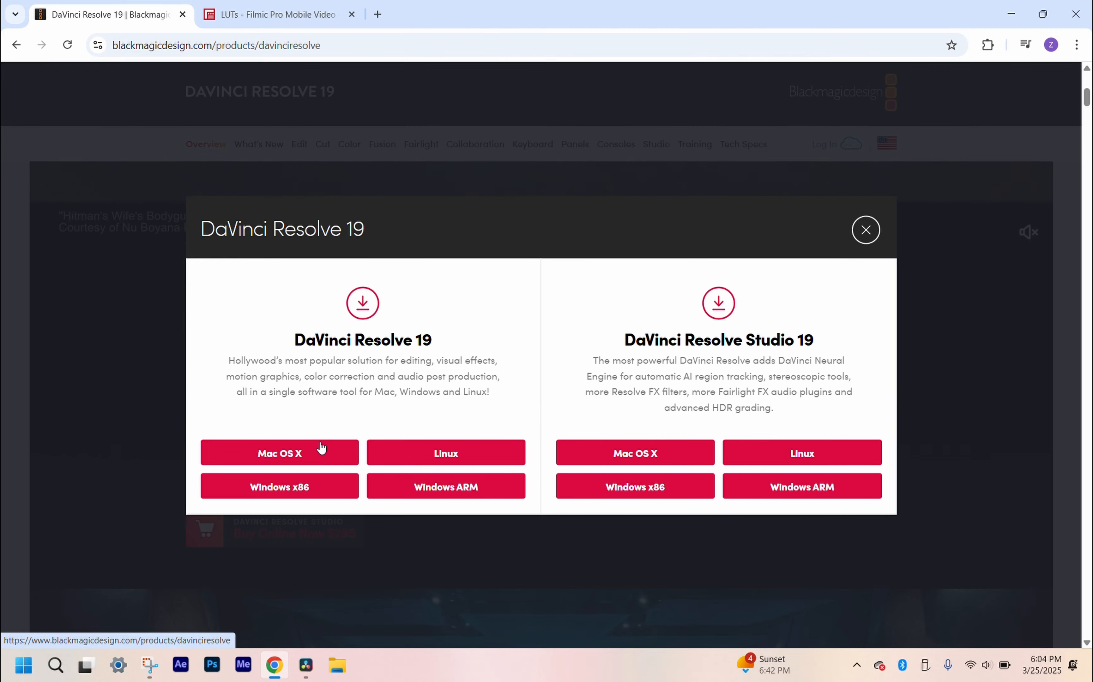
left_click(310, 493)
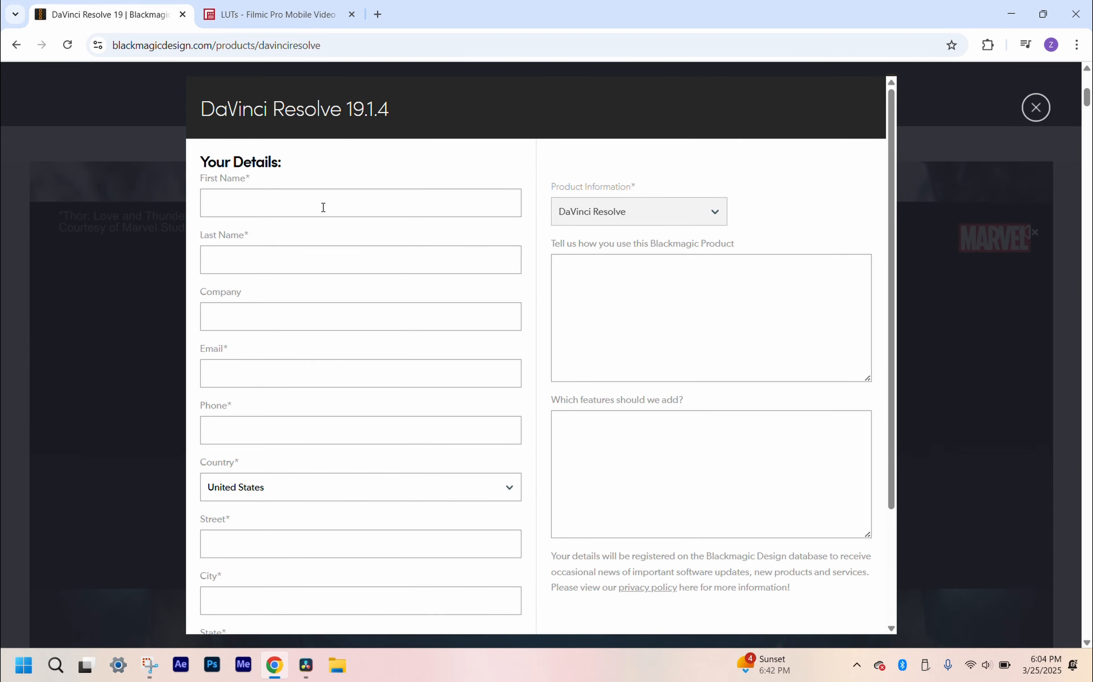
scroll(307, 280, "down", 3)
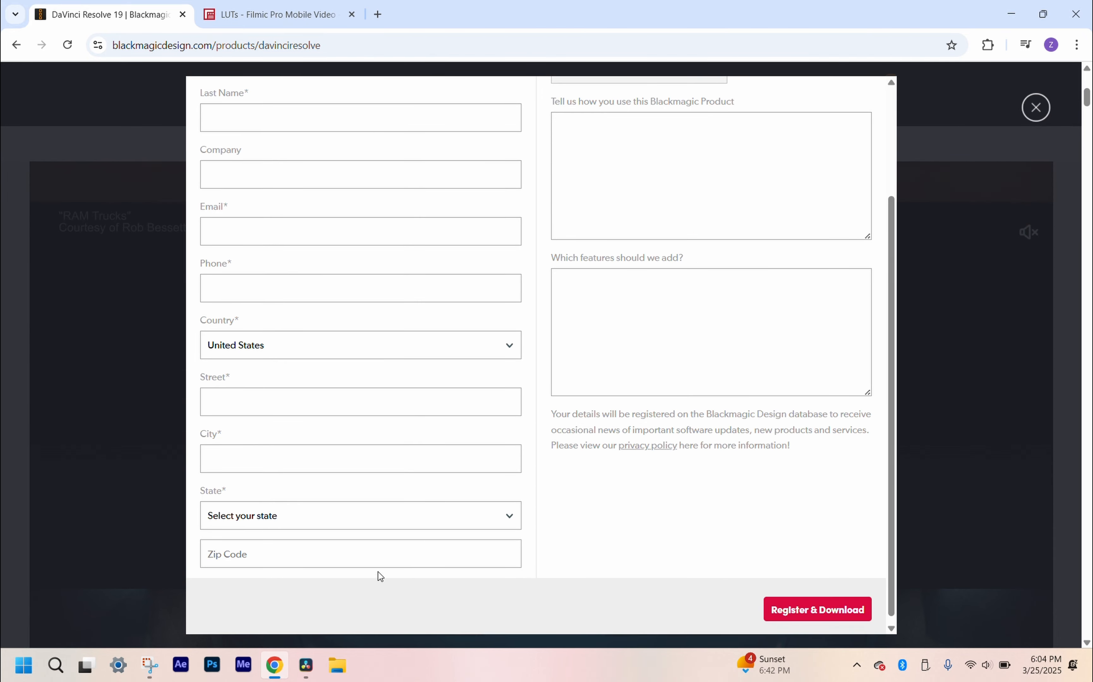
scroll(370, 568, "up", 3)
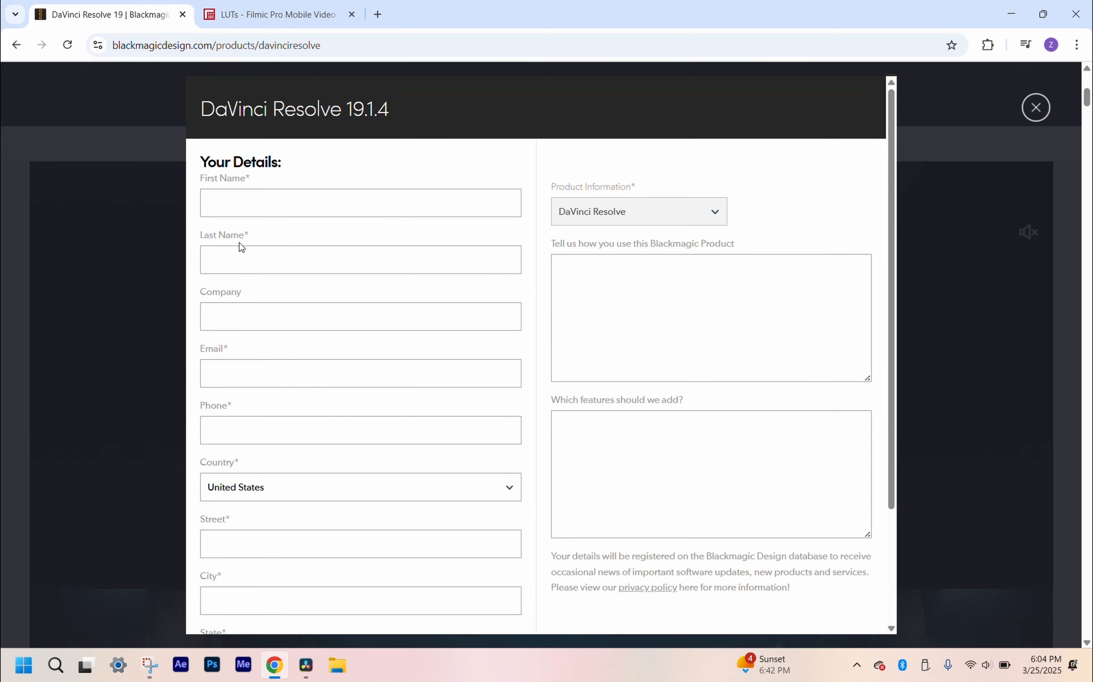
scroll(288, 352, "down", 3)
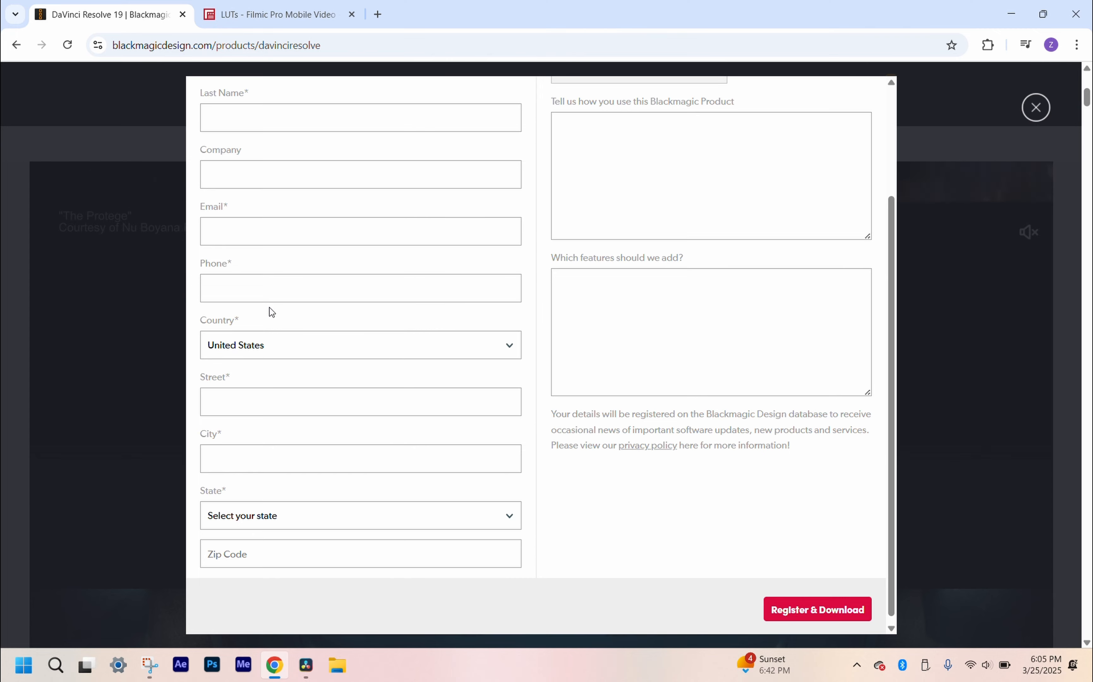
scroll(245, 259, "up", 2)
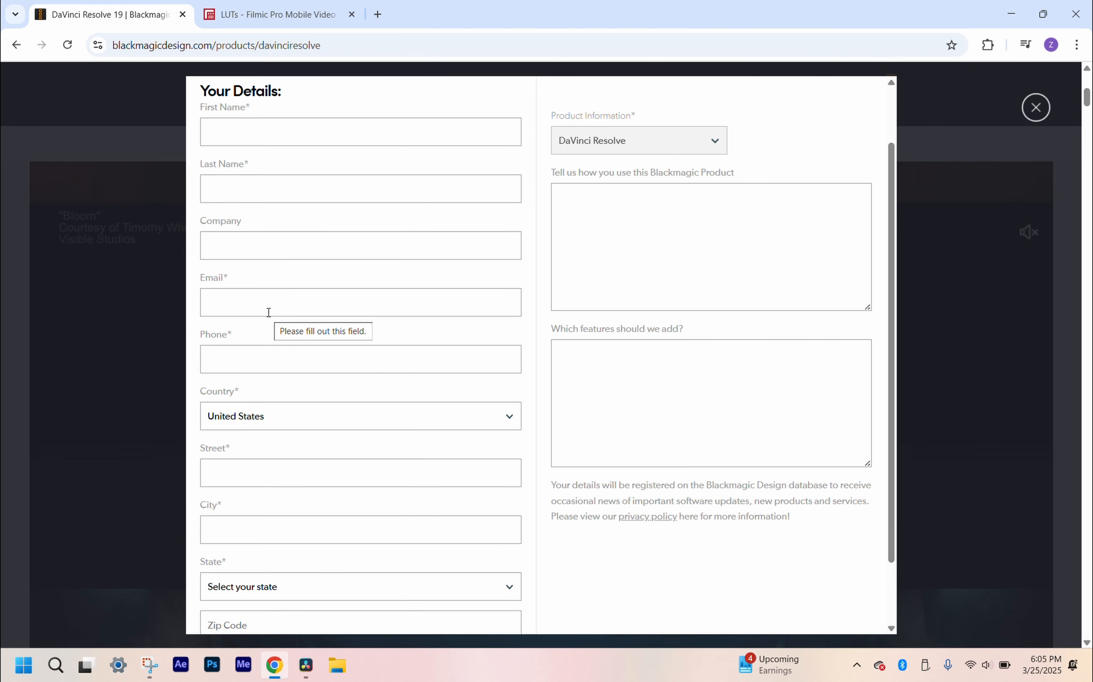
scroll(269, 313, "down", 2)
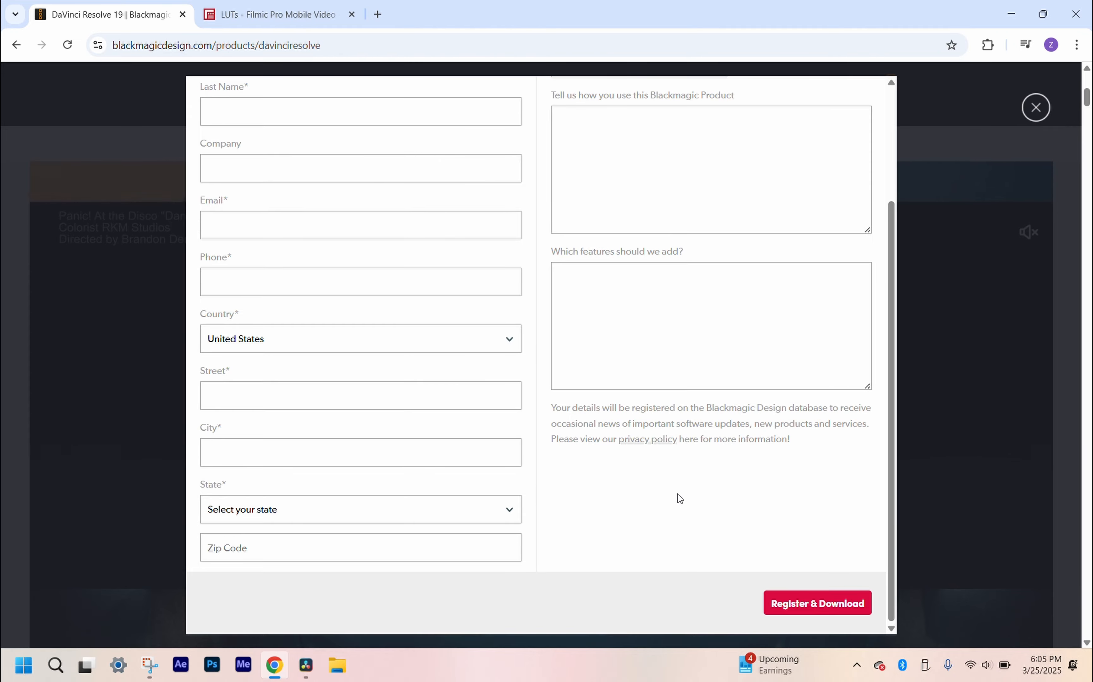
Step: Leave the browser and launch DaVinci Resolve from the desktop to reach its project manager
key("super+d")
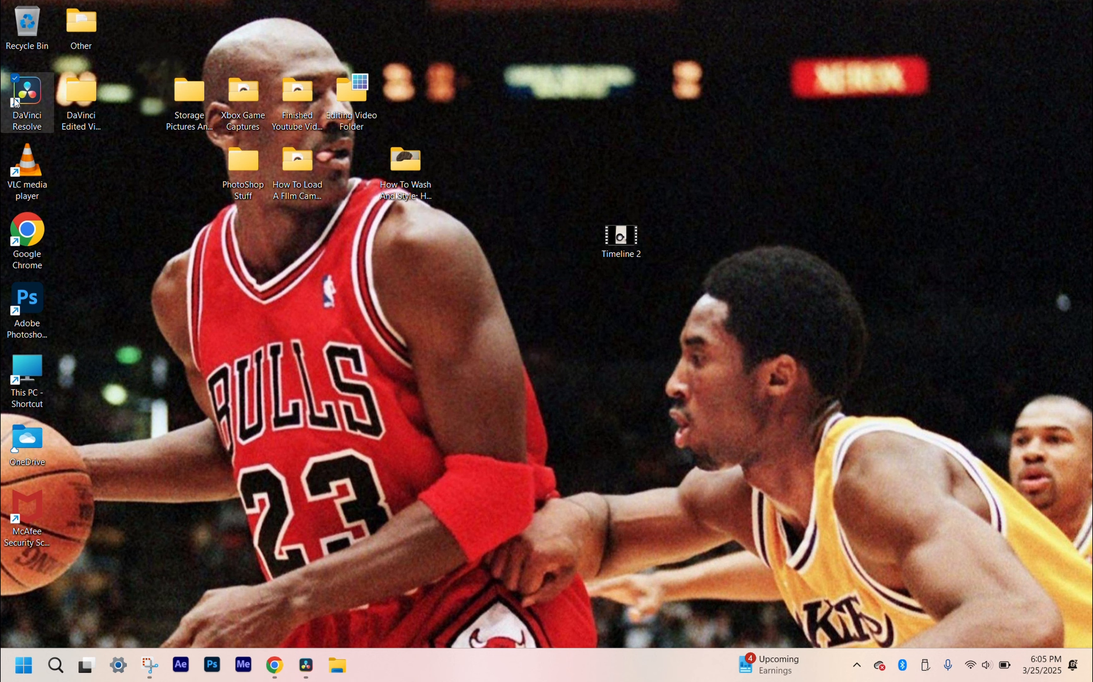
double_click(37, 101)
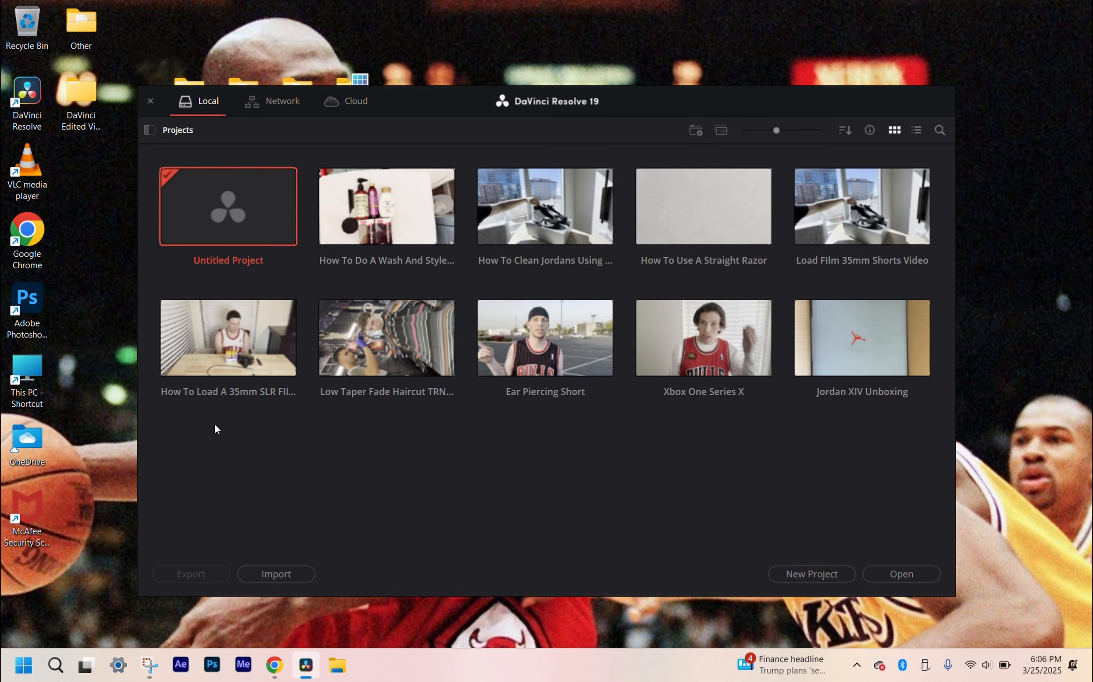
left_click_drag(214, 431, 885, 452)
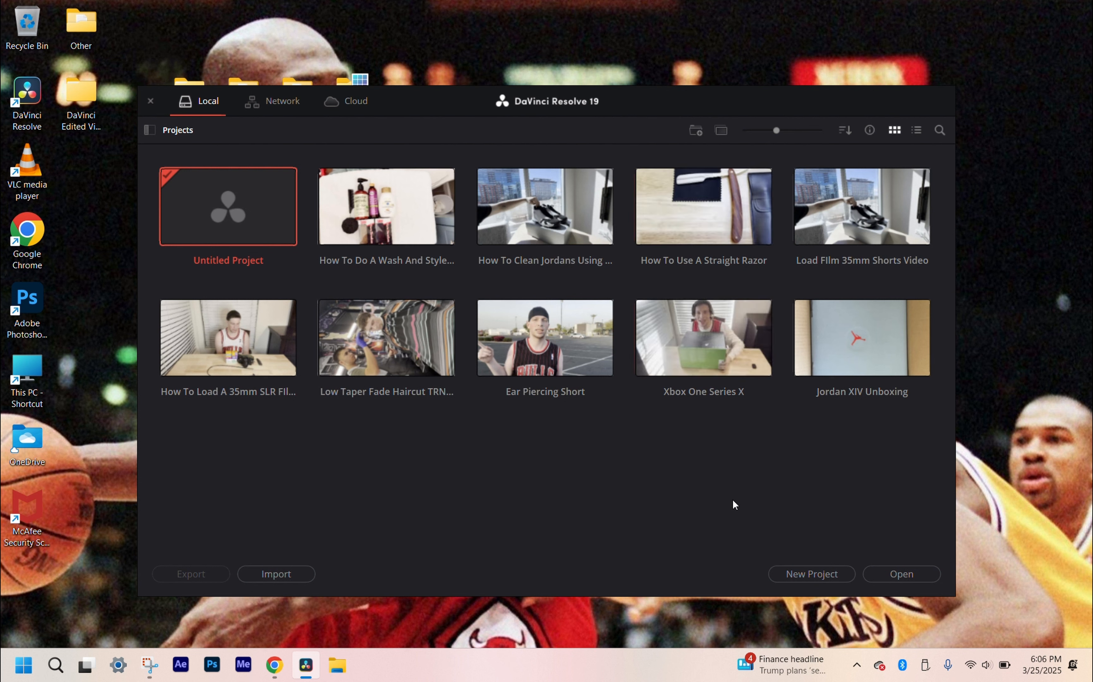
Step: Create a new project named "New Project"
left_click(838, 577)
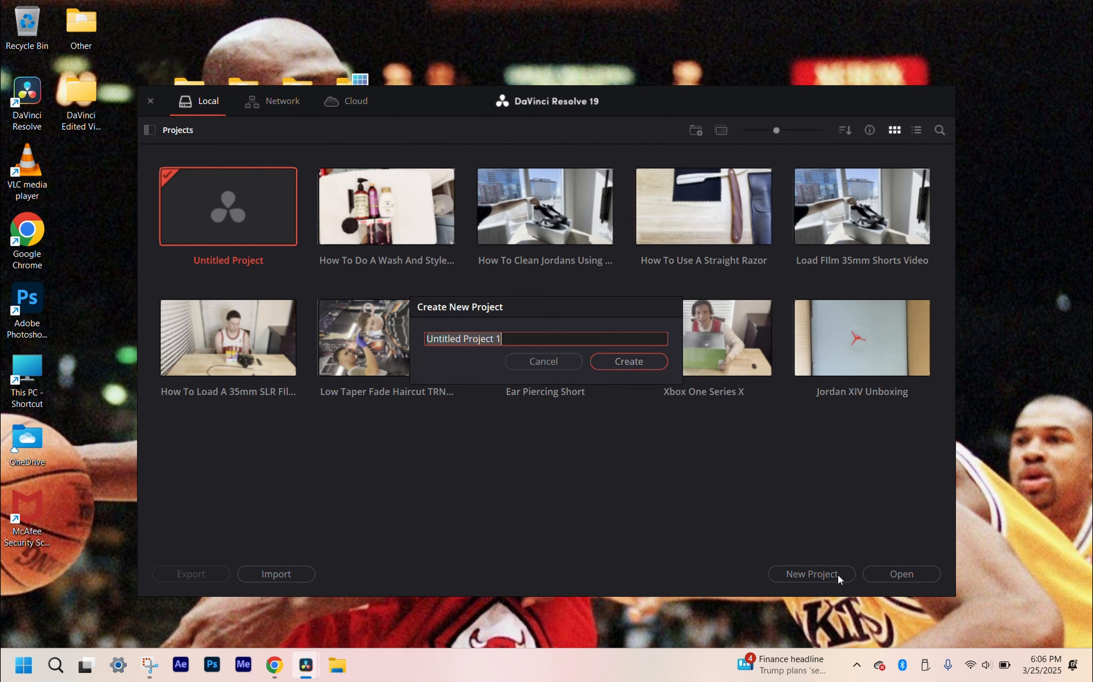
type("N")
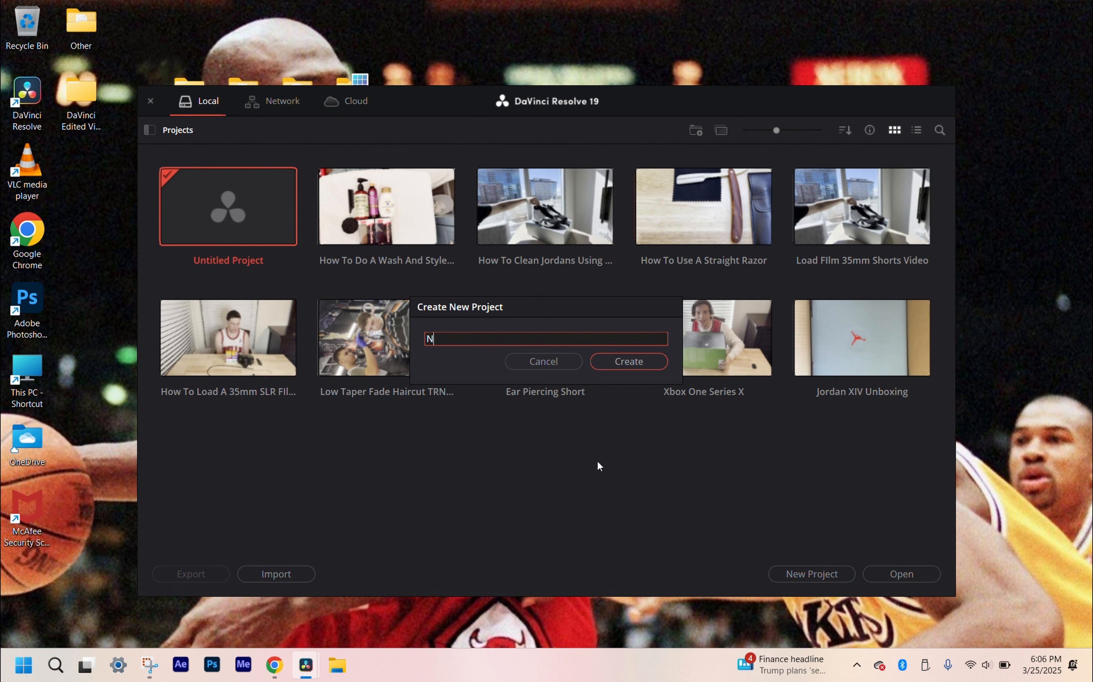
type("ew project")
key("ctrl+a")
type("New Project")
left_click(629, 361)
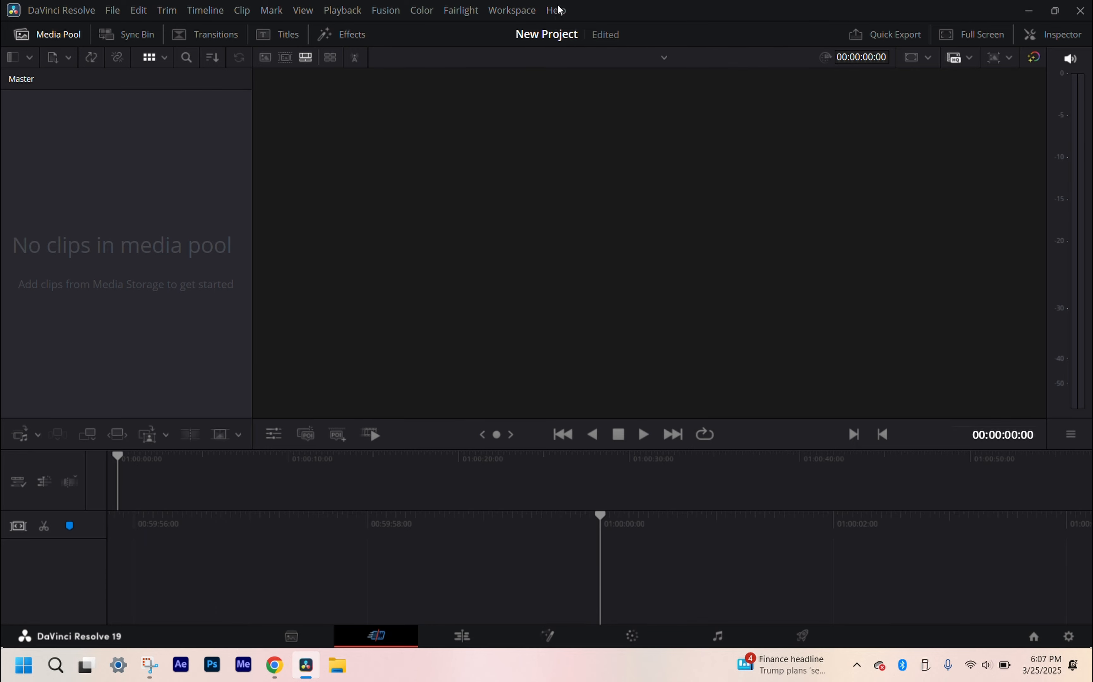
left_click(558, 18)
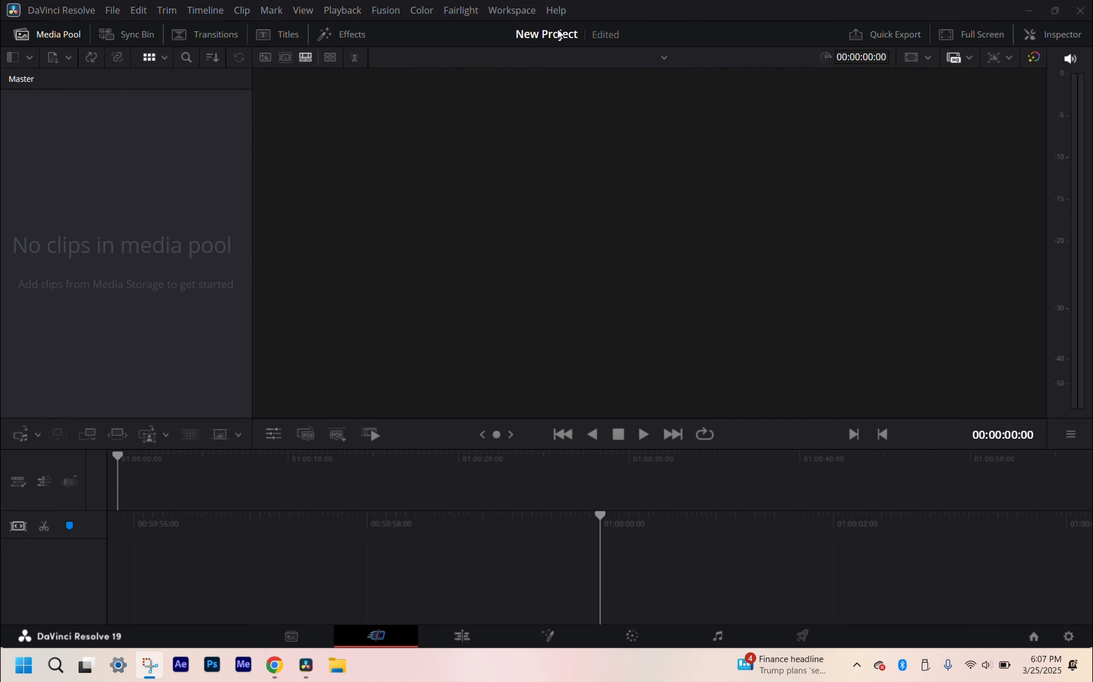
left_click(131, 363)
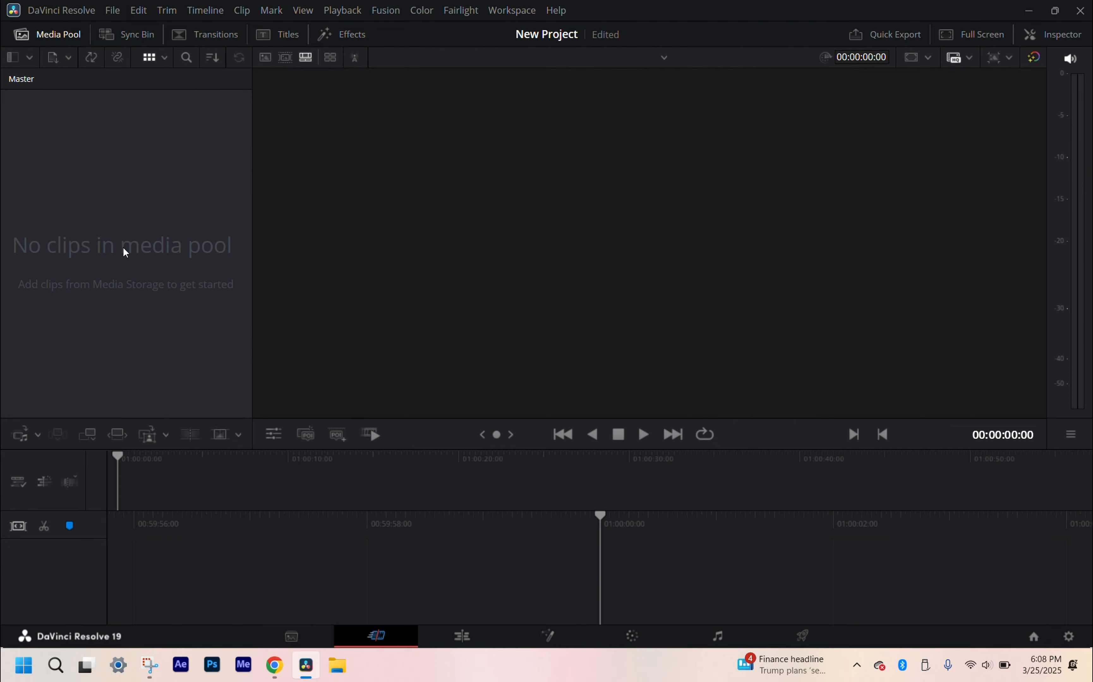
Step: Open the project settings and review the timeline format and video monitoring options in the master settings
left_click(115, 10)
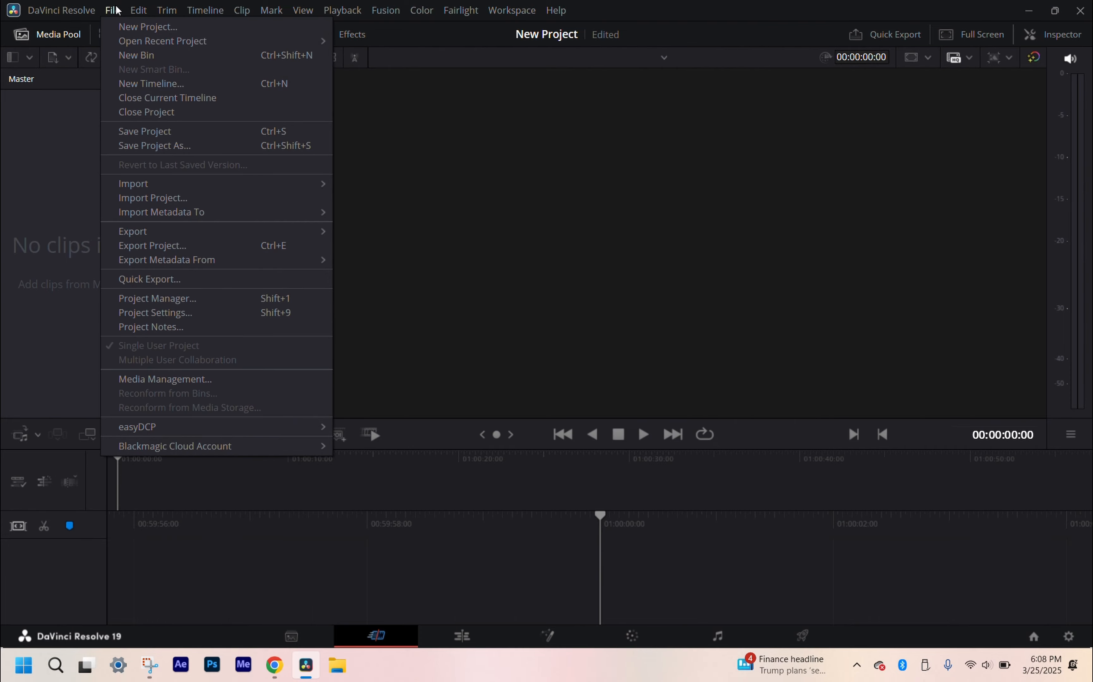
left_click(205, 313)
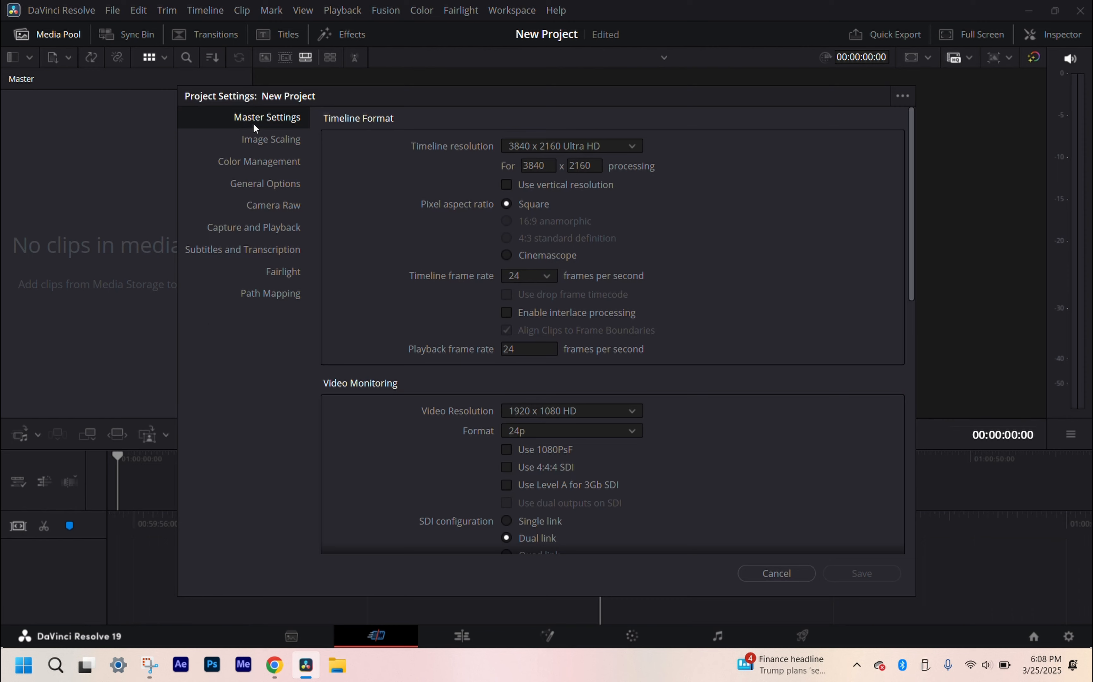
scroll(373, 321, "down", 2)
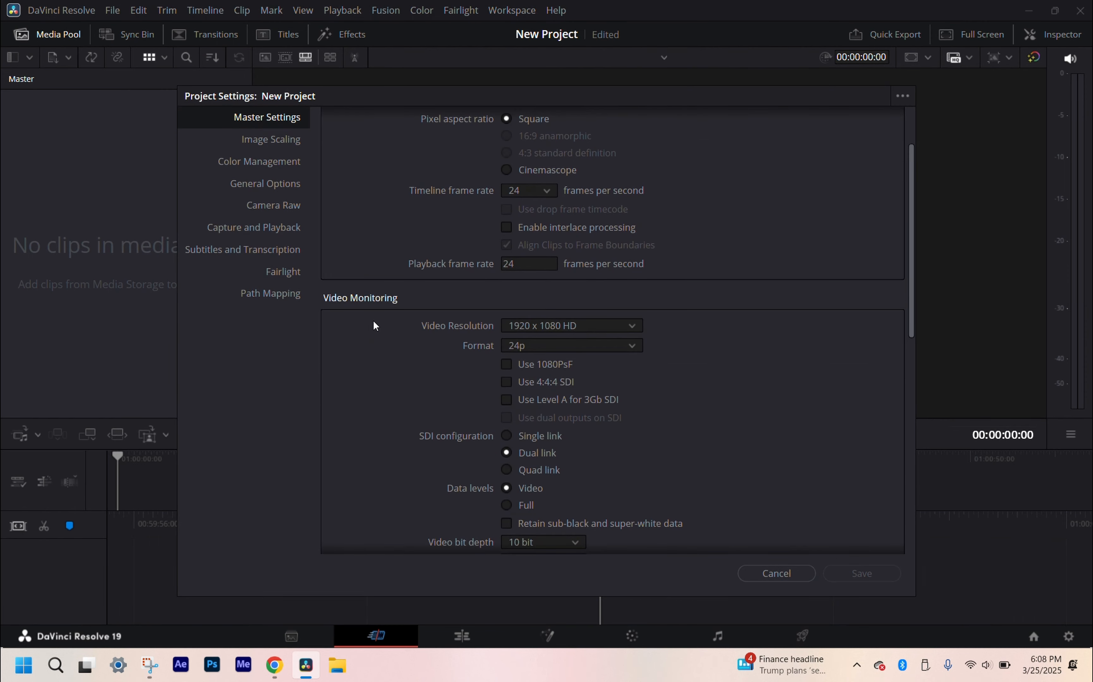
scroll(374, 321, "up", 2)
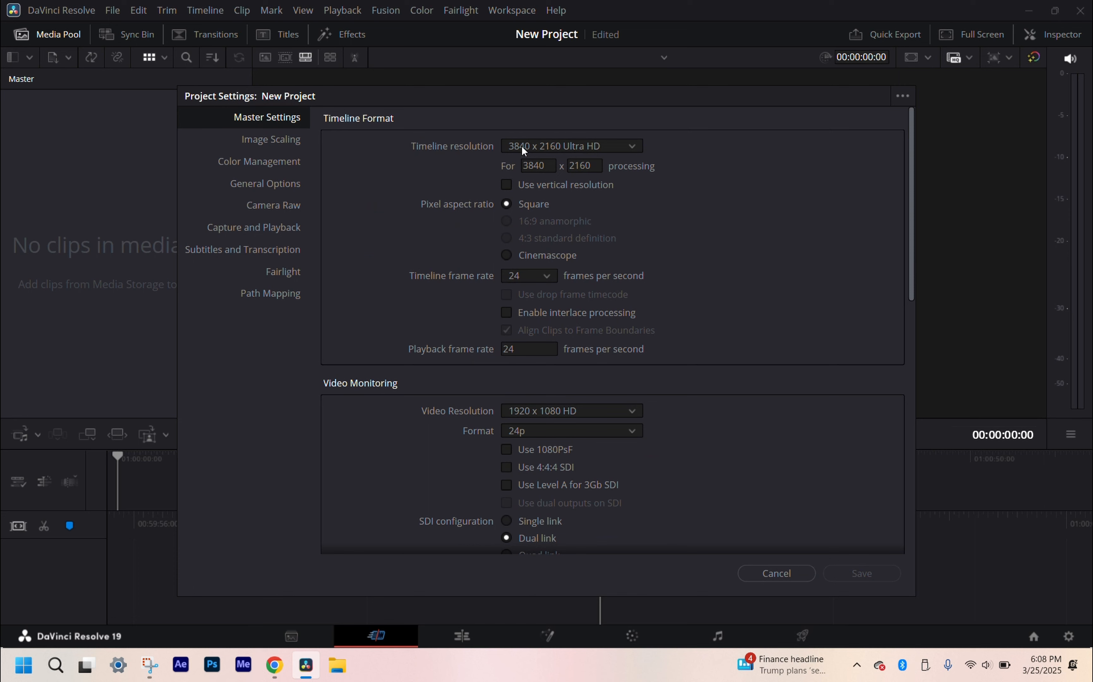
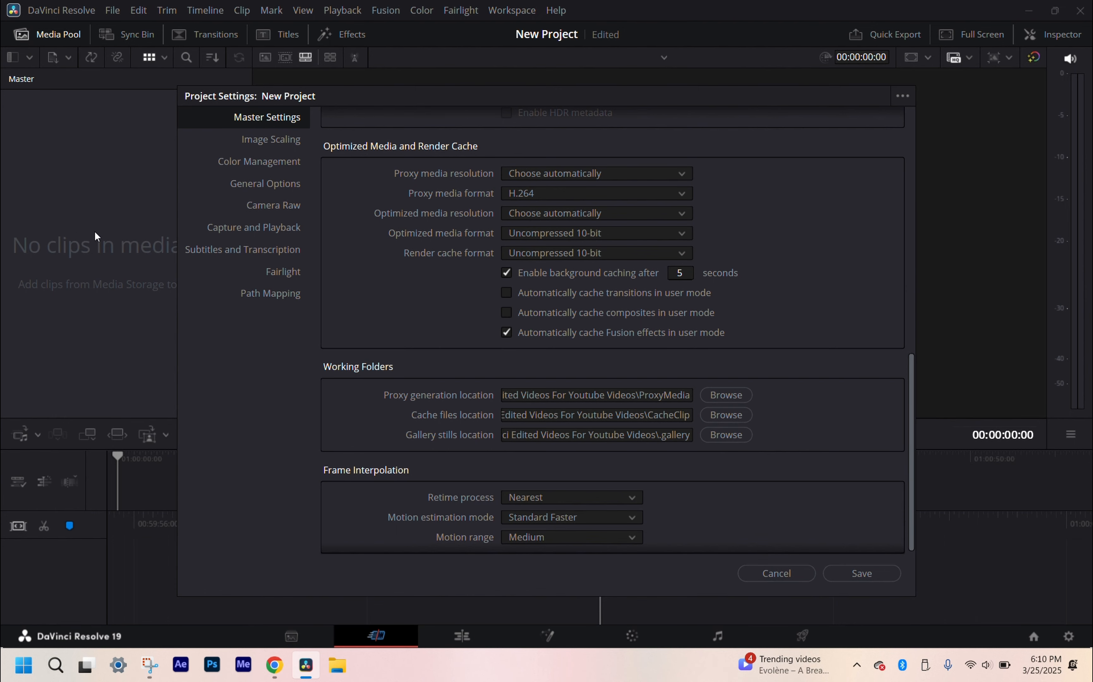
Step: Save the project settings and reopen them to review the color management options without changing anything
scroll(496, 383, "up", 10)
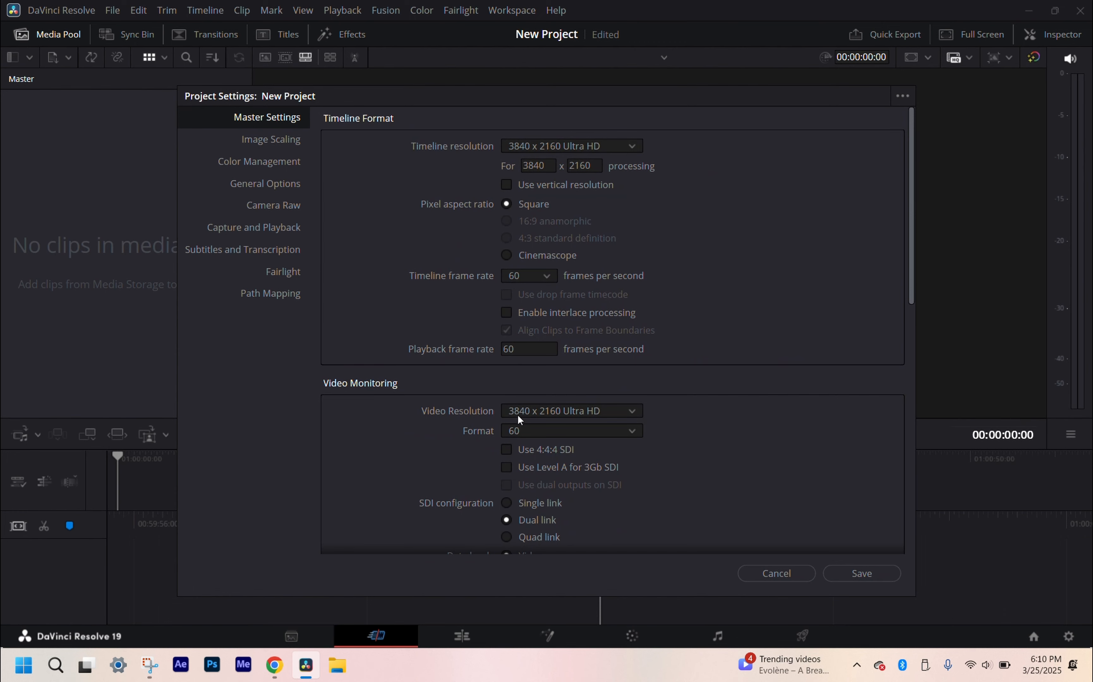
left_click(864, 574)
left_click(111, 9)
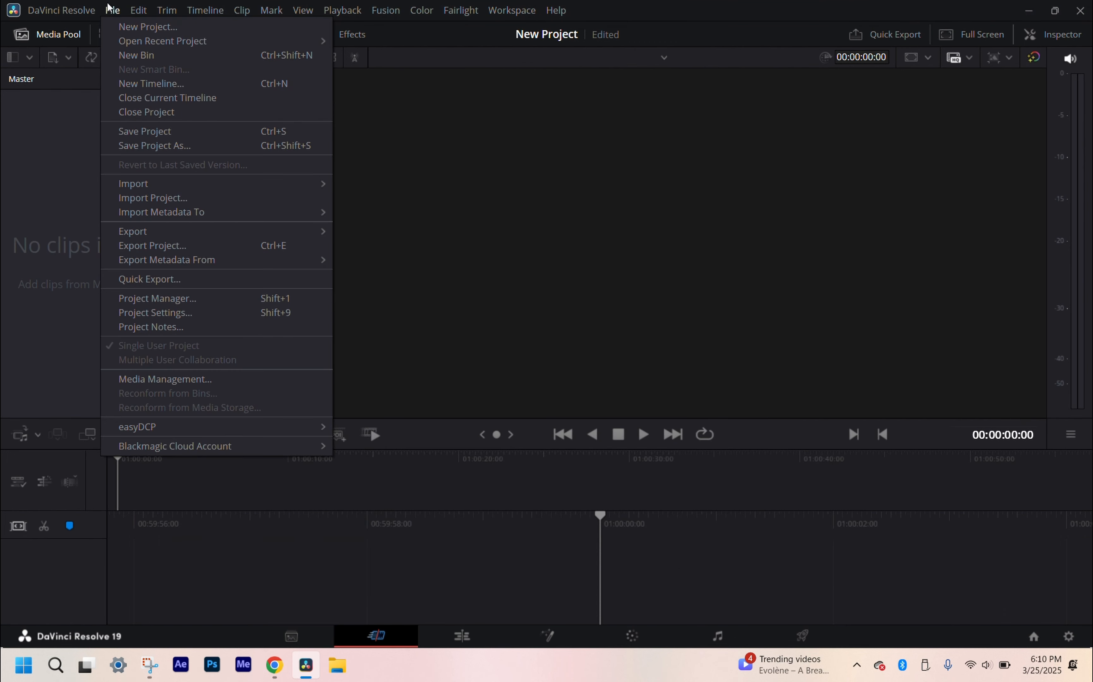
left_click(201, 311)
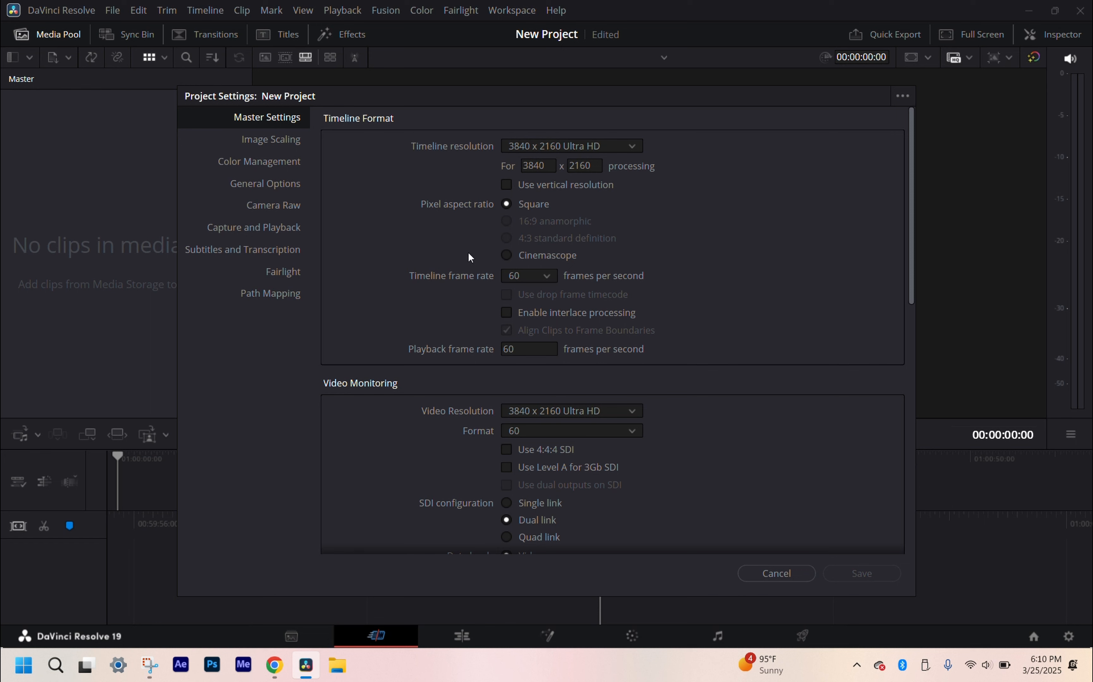
left_click(273, 163)
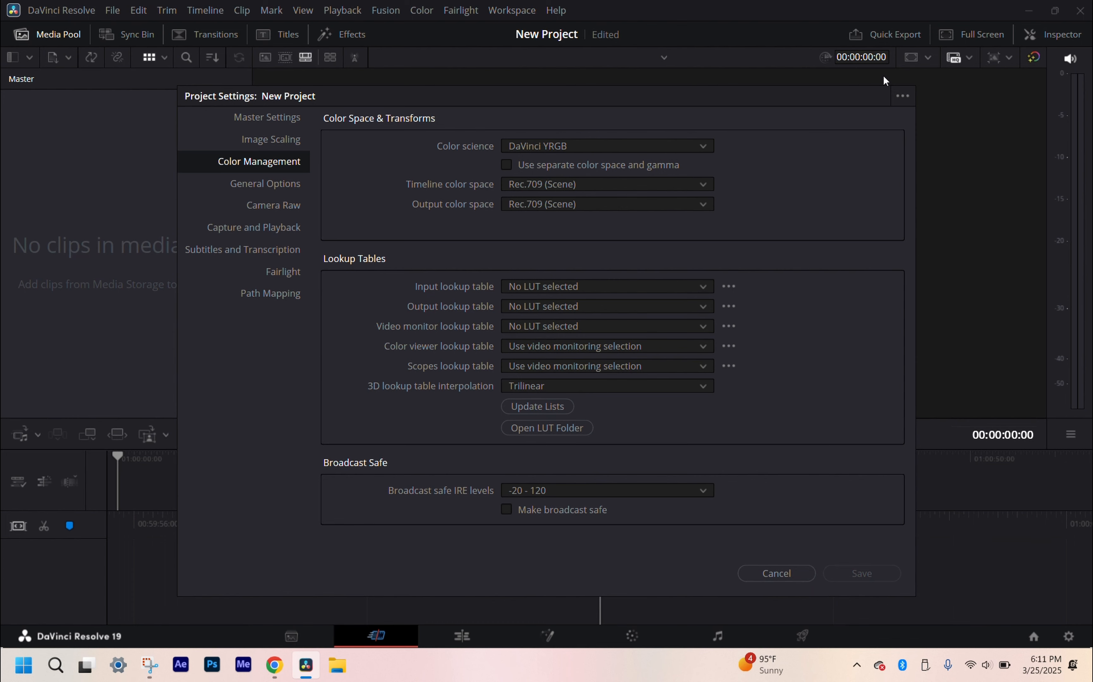
left_click(809, 576)
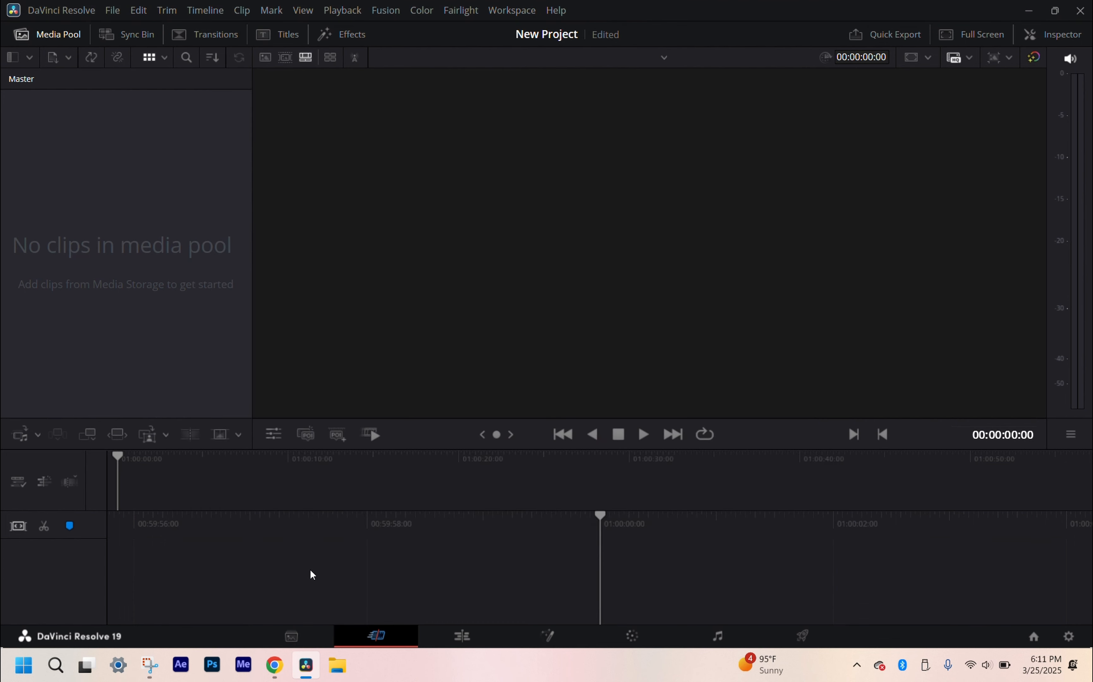
Step: Import the Call of Duty clip ending in 19-03-53 from the desktop's Xbox Game Captures folder into the media pool, keeping the project frame rate
left_click(339, 664)
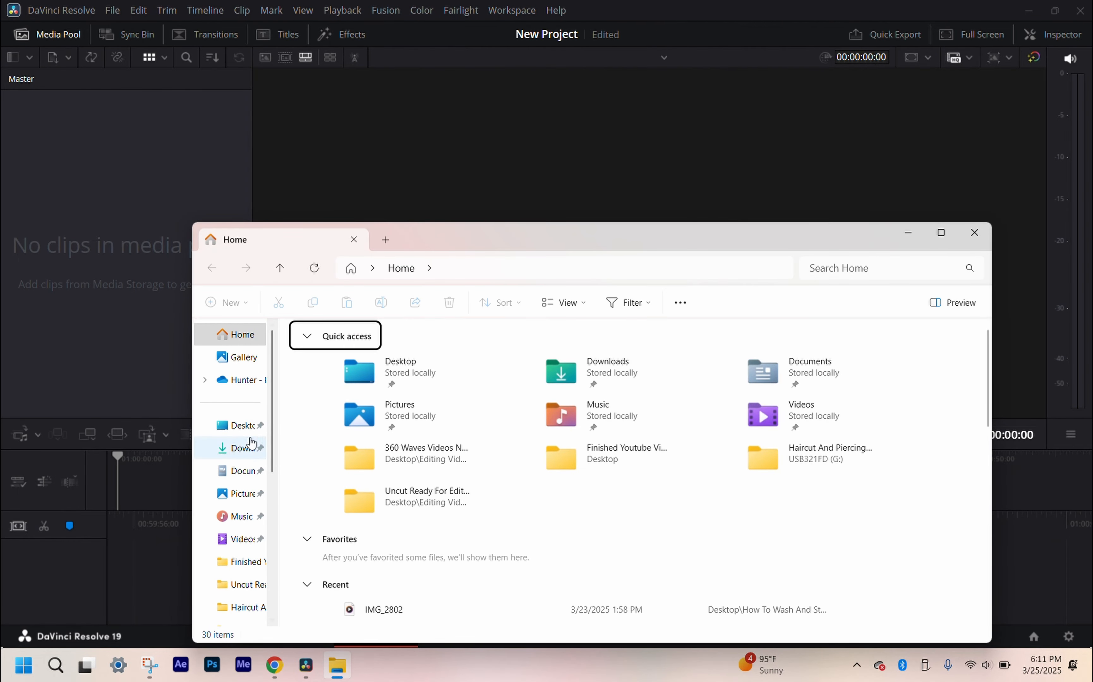
left_click(242, 426)
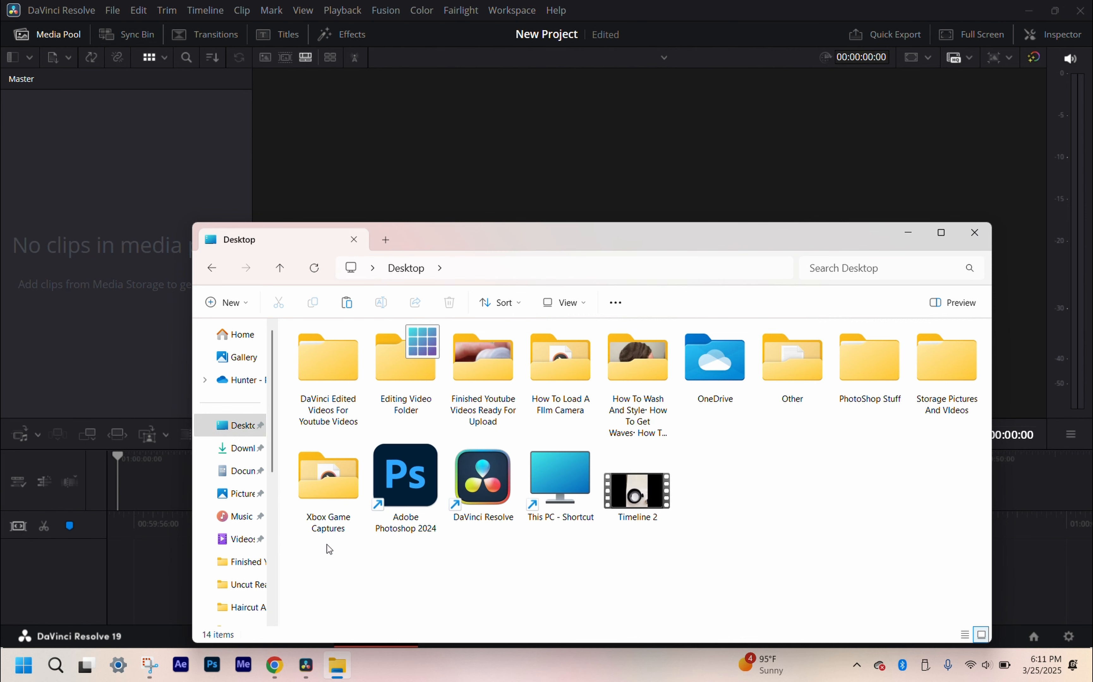
double_click(346, 475)
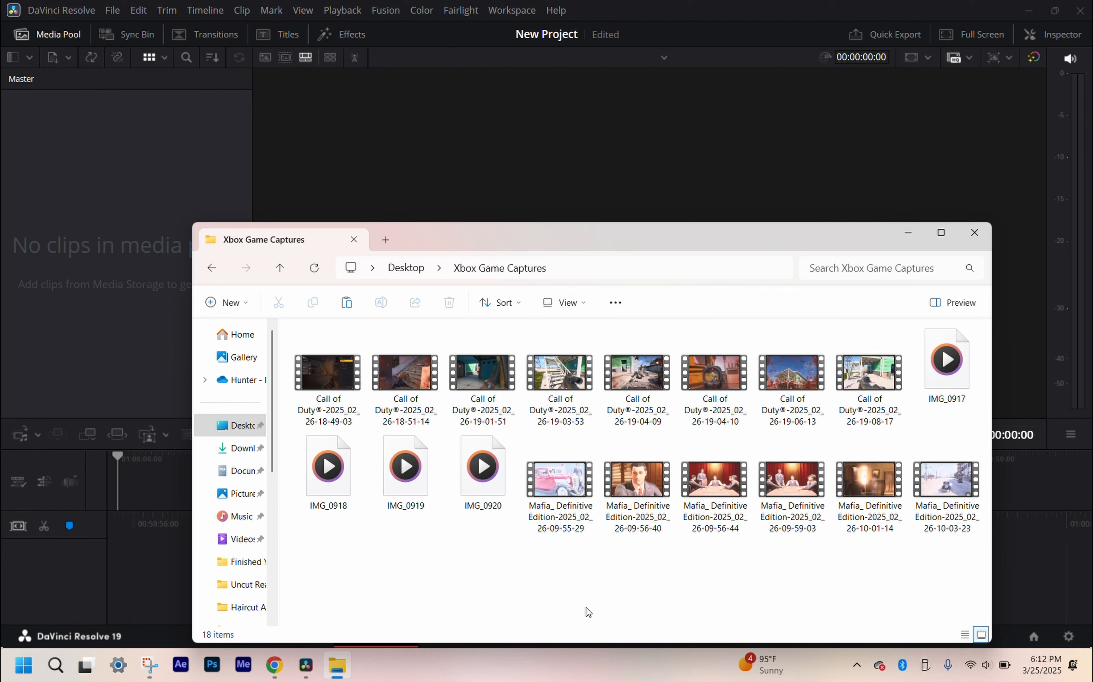
left_click(581, 381)
left_click_drag(580, 380, 122, 158)
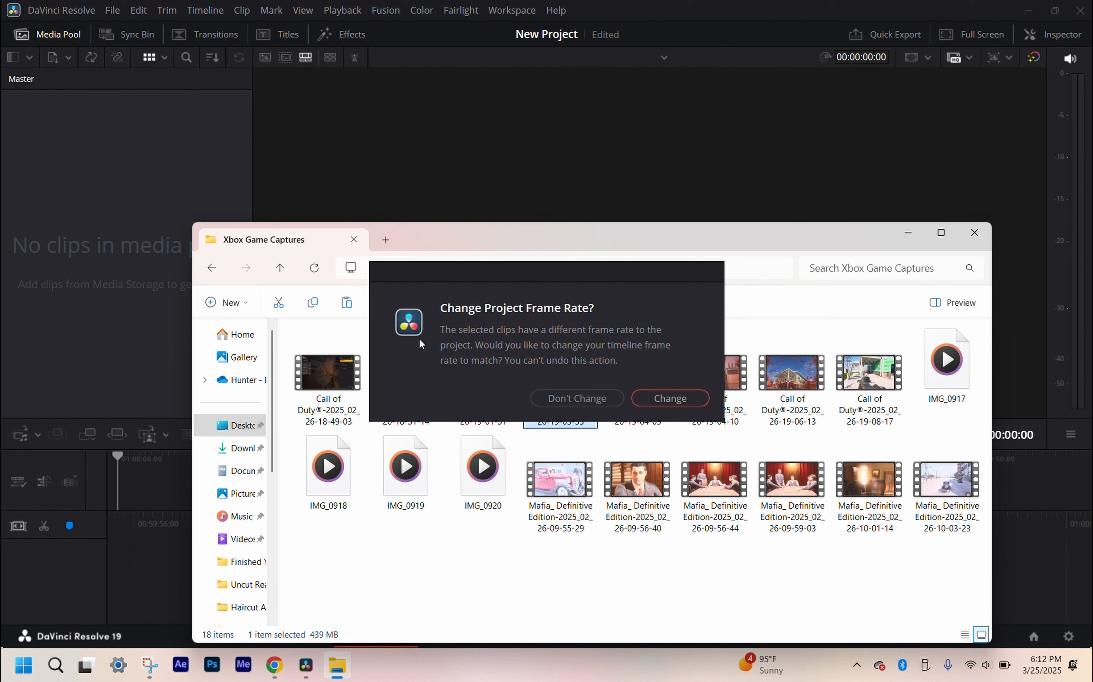
left_click(576, 398)
left_click(586, 399)
left_click_drag(61, 137, 135, 156)
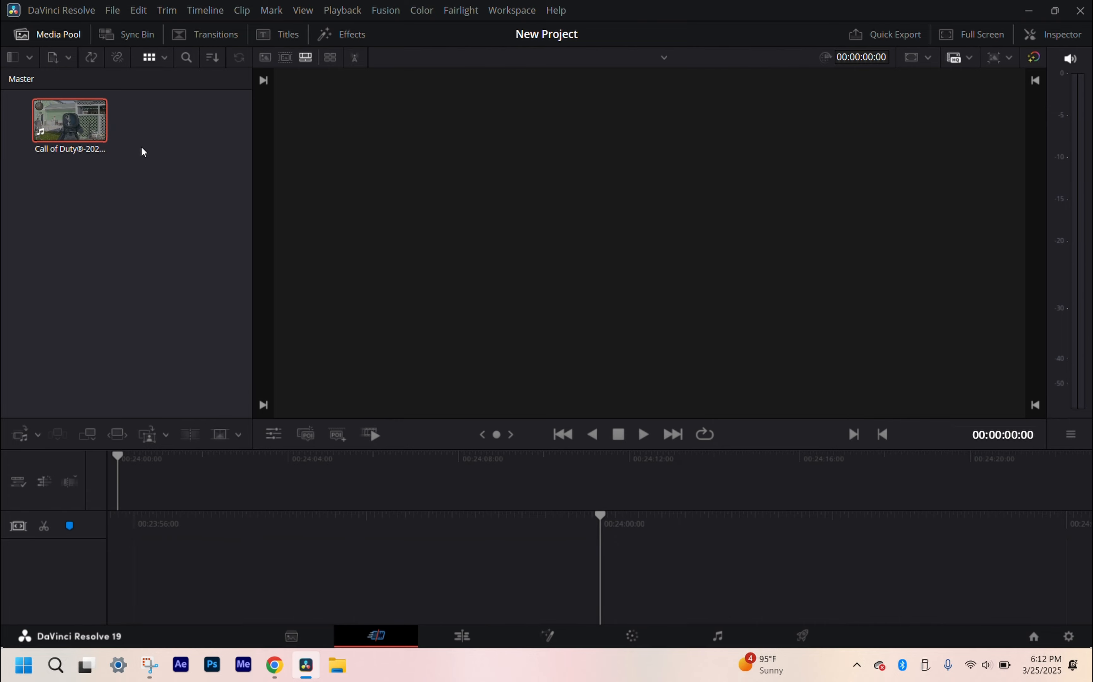
Step: Check the timeline format and video monitoring options in the project settings again and close them without changes
key("shift+9")
scroll(479, 262, "up", 2)
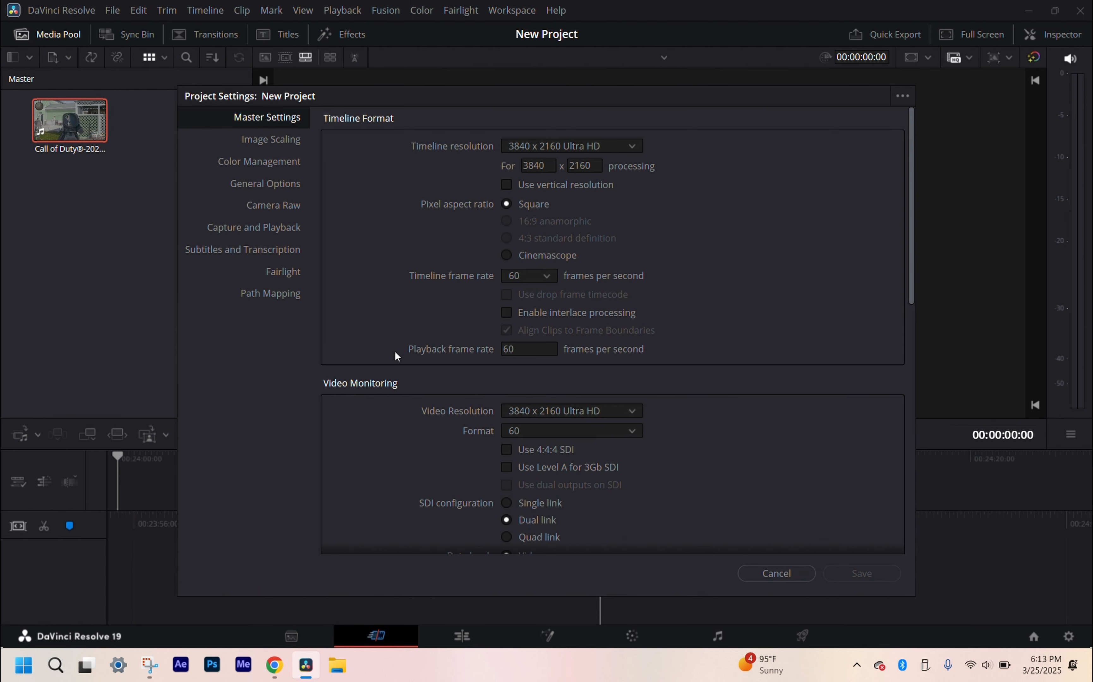
left_click(780, 574)
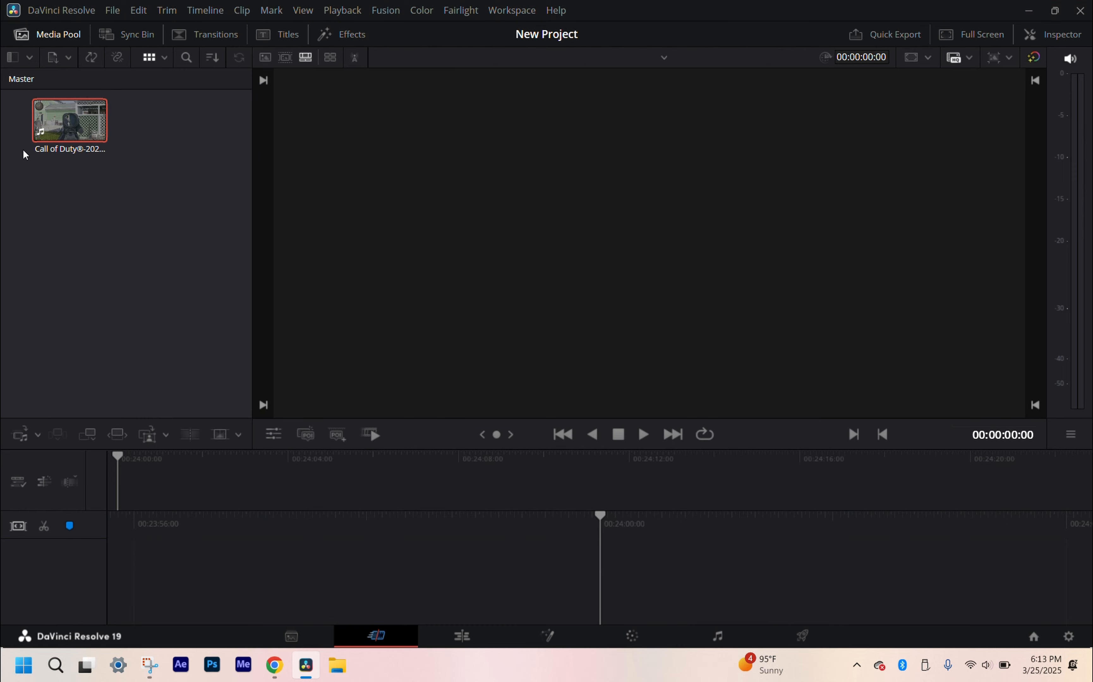
left_click(66, 254)
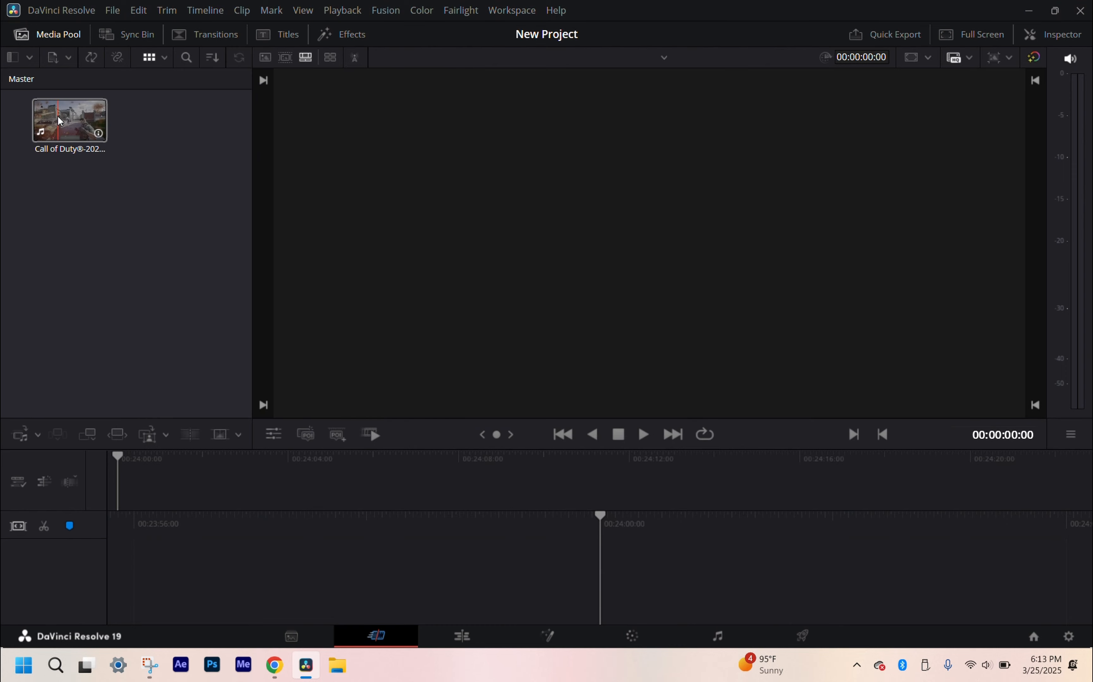
Step: Place the Call of Duty clip on the timeline and make the viewer area taller
left_click_drag(60, 121, 156, 475)
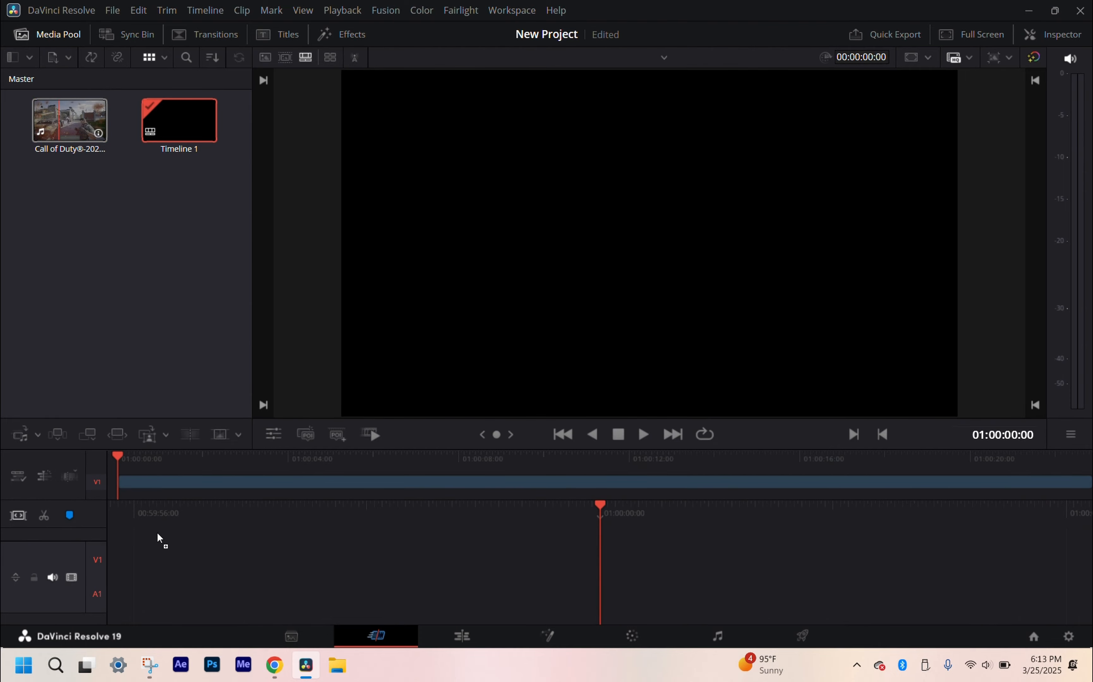
left_click_drag(157, 533, 126, 467)
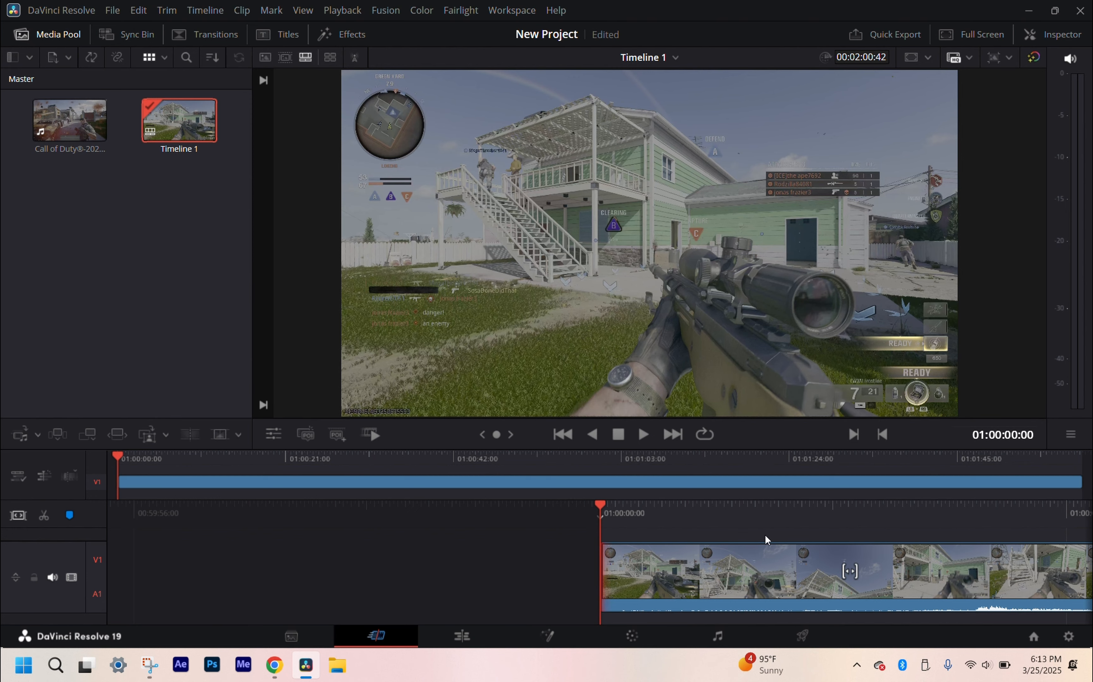
left_click_drag(172, 449, 170, 480)
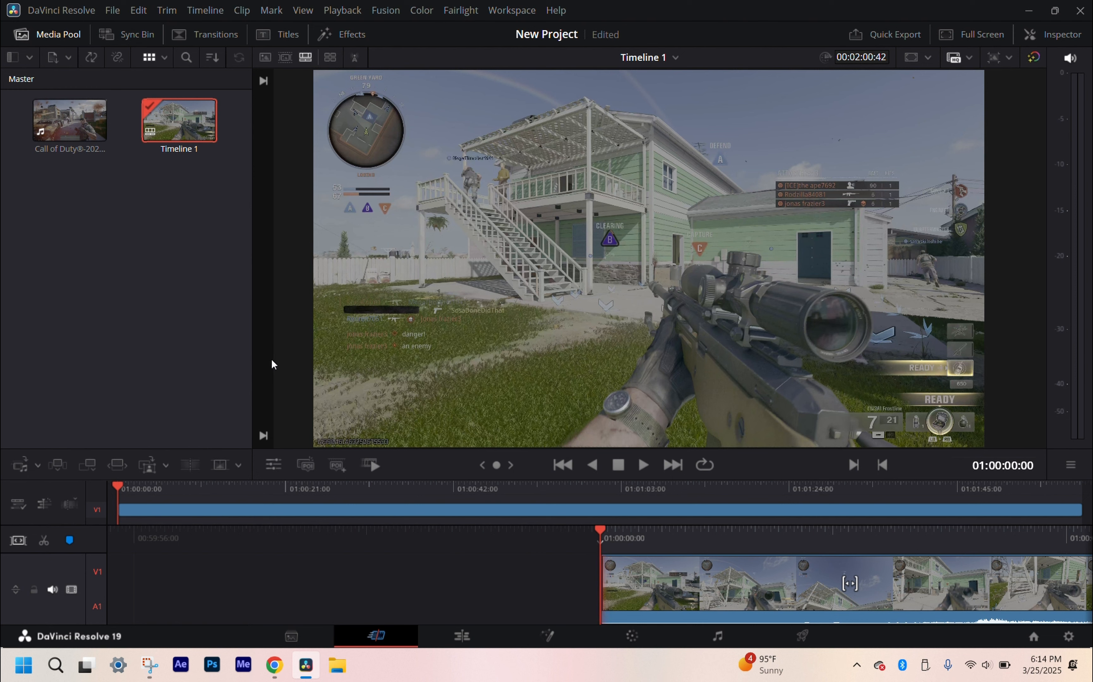
left_click(68, 214)
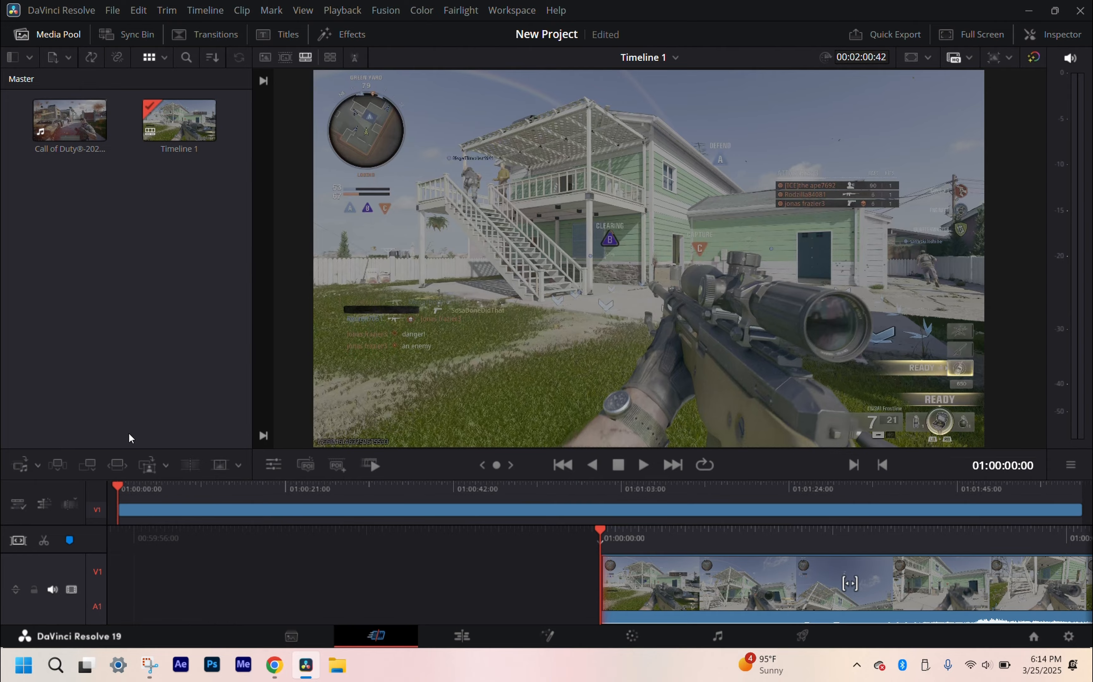
key("space")
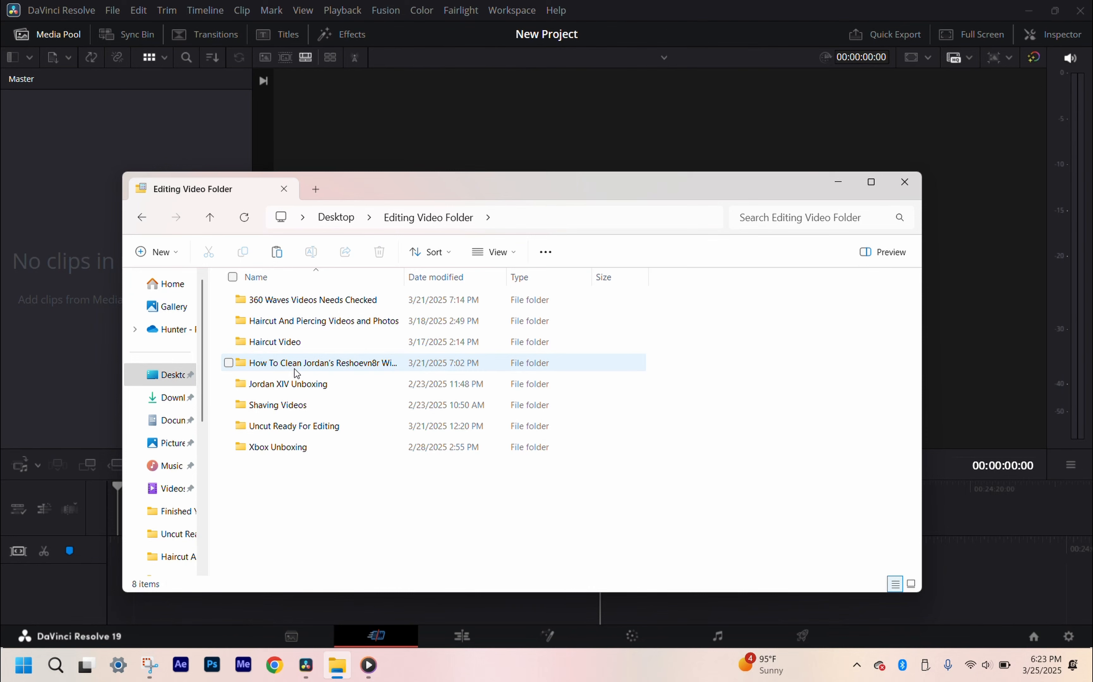
Step: Import IMG_1792 from the "How To Clean Jordan's Reshoevn8r Wipes" folder into the media pool and close the file browser
double_click(296, 363)
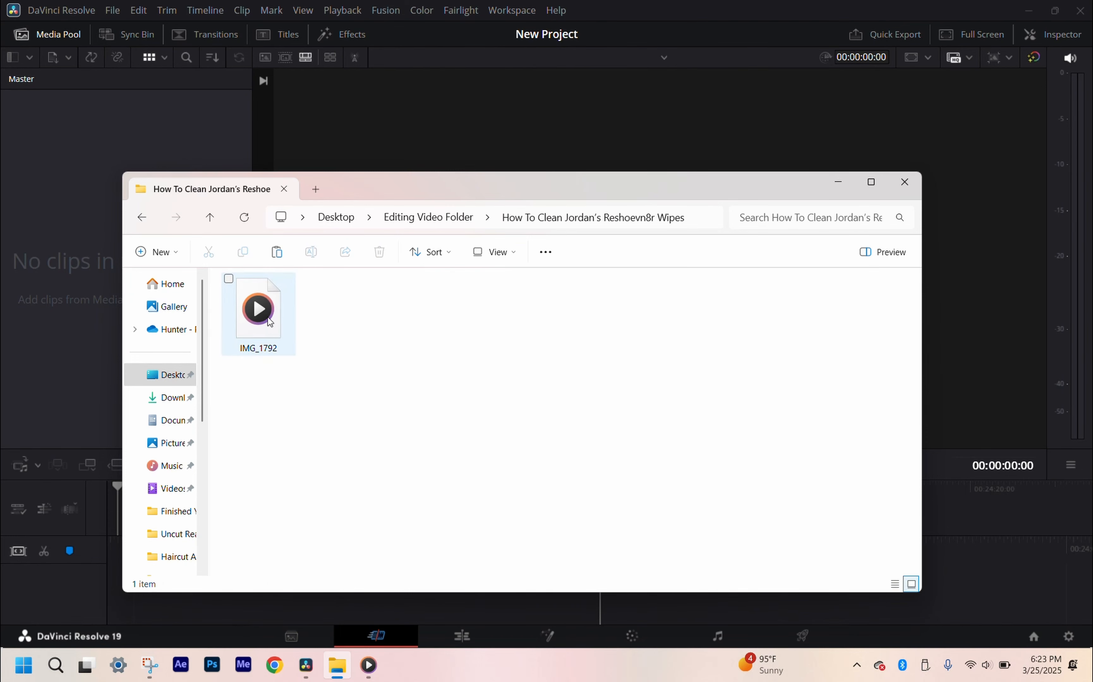
left_click_drag(284, 348, 63, 205)
left_click(905, 182)
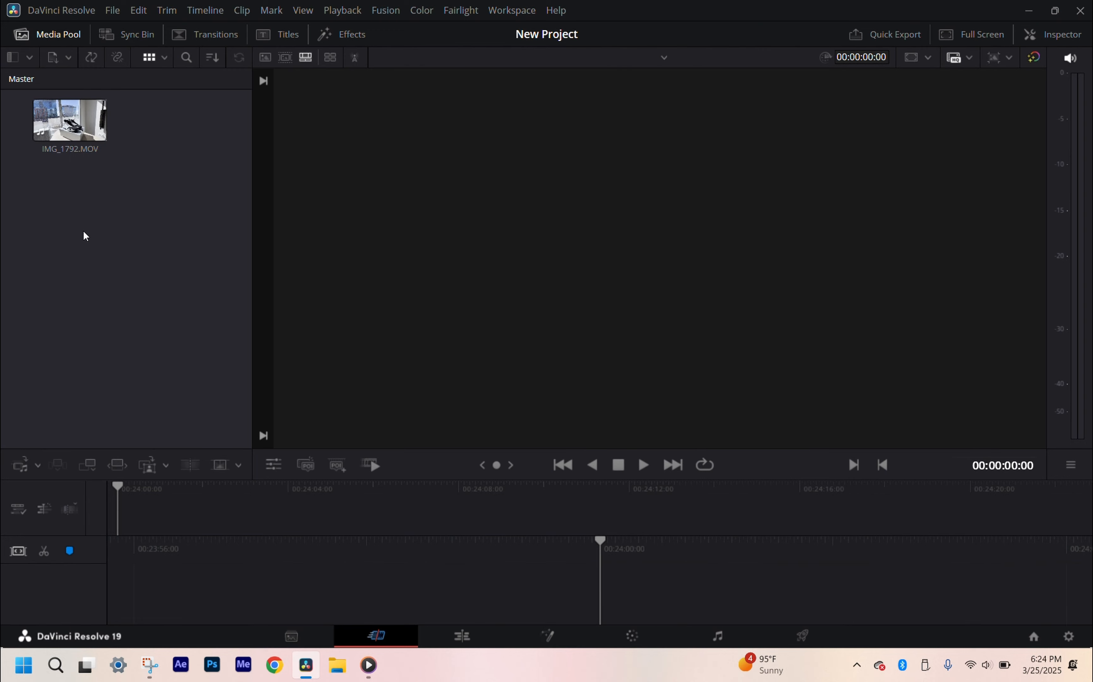
Step: Place IMG_1792.MOV on the timeline and play its first second
left_click_drag(68, 132, 156, 515)
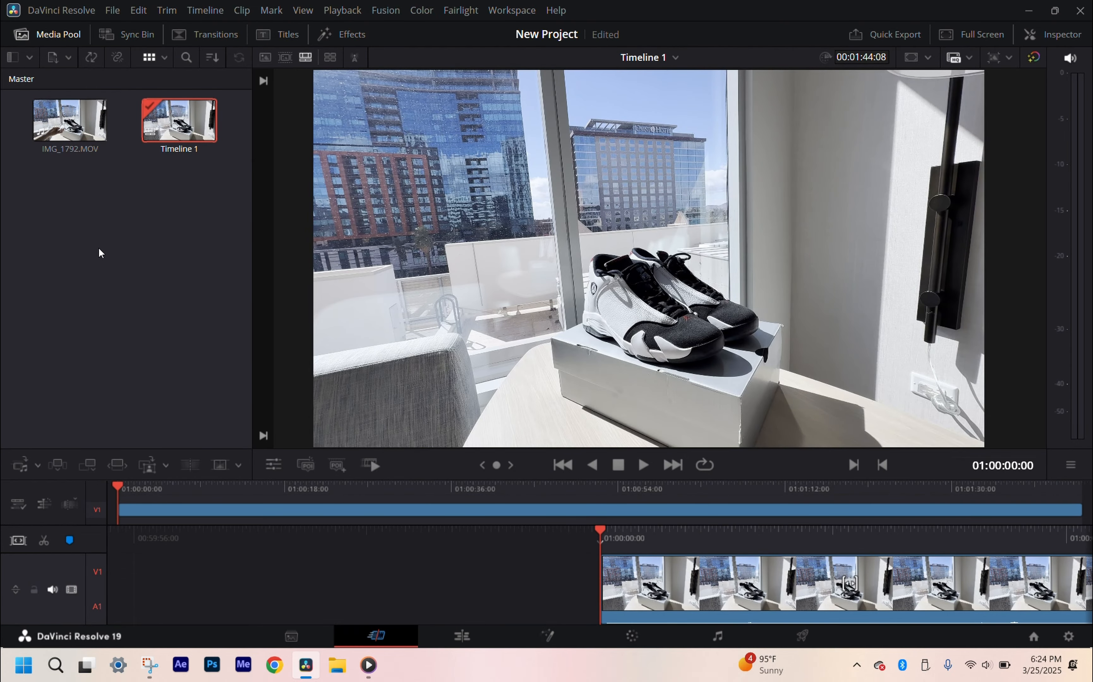
key("space")
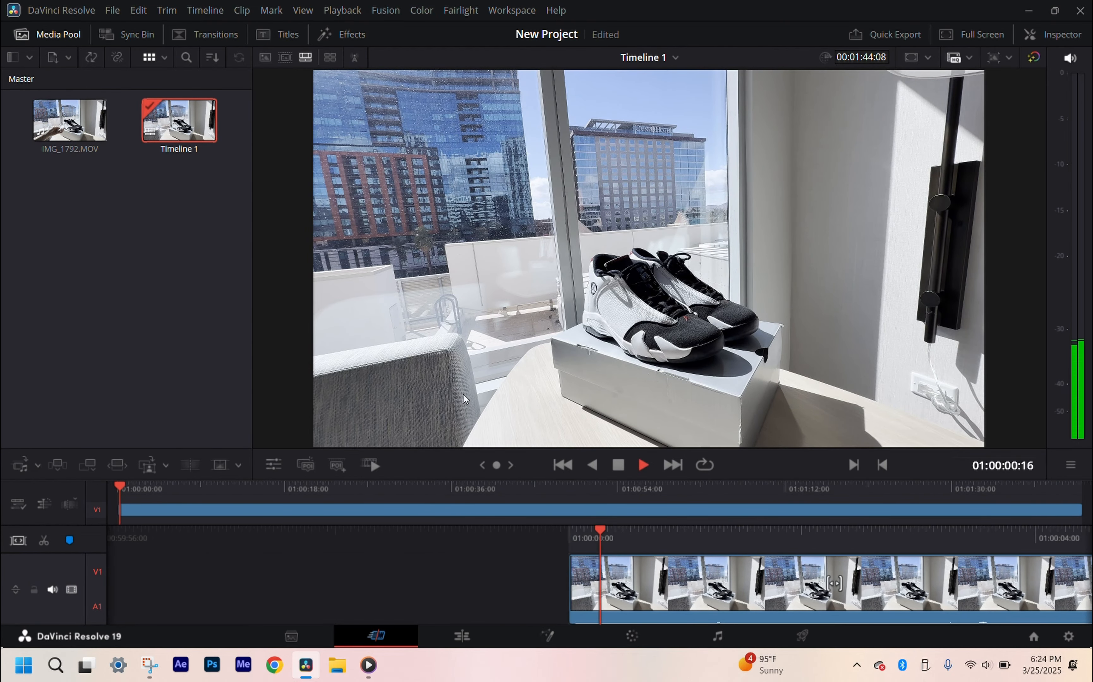
key("space")
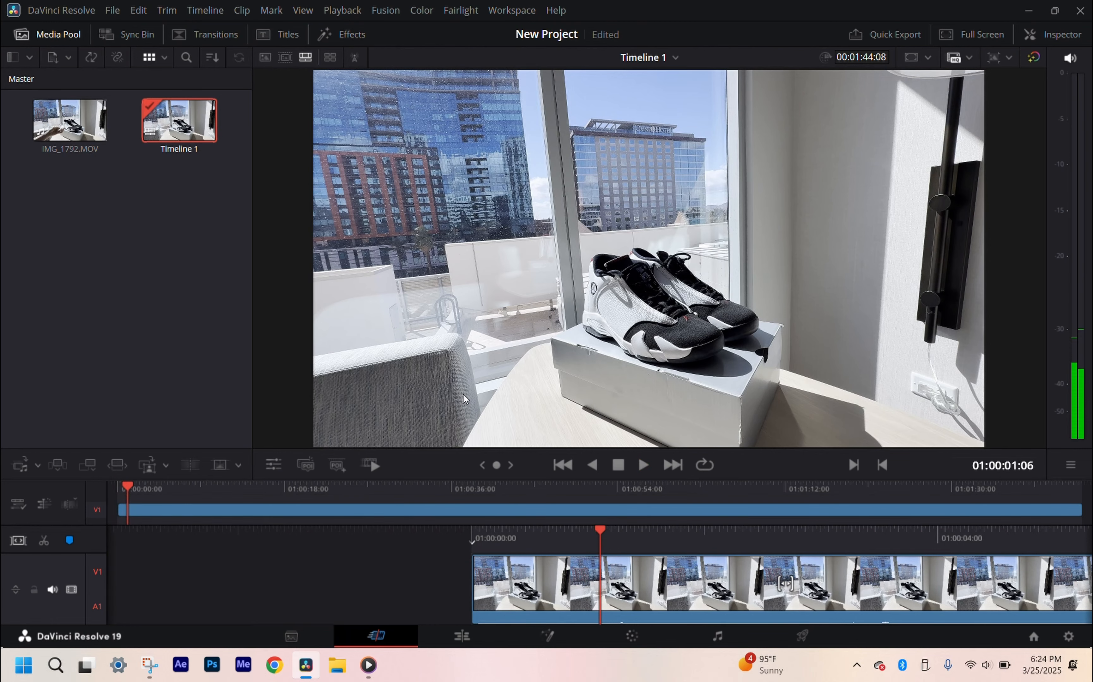
Step: Open the original IMG_1792 file from its desktop folder in Media Player, pause it and put the file browser away
left_click(346, 666)
left_click(151, 376)
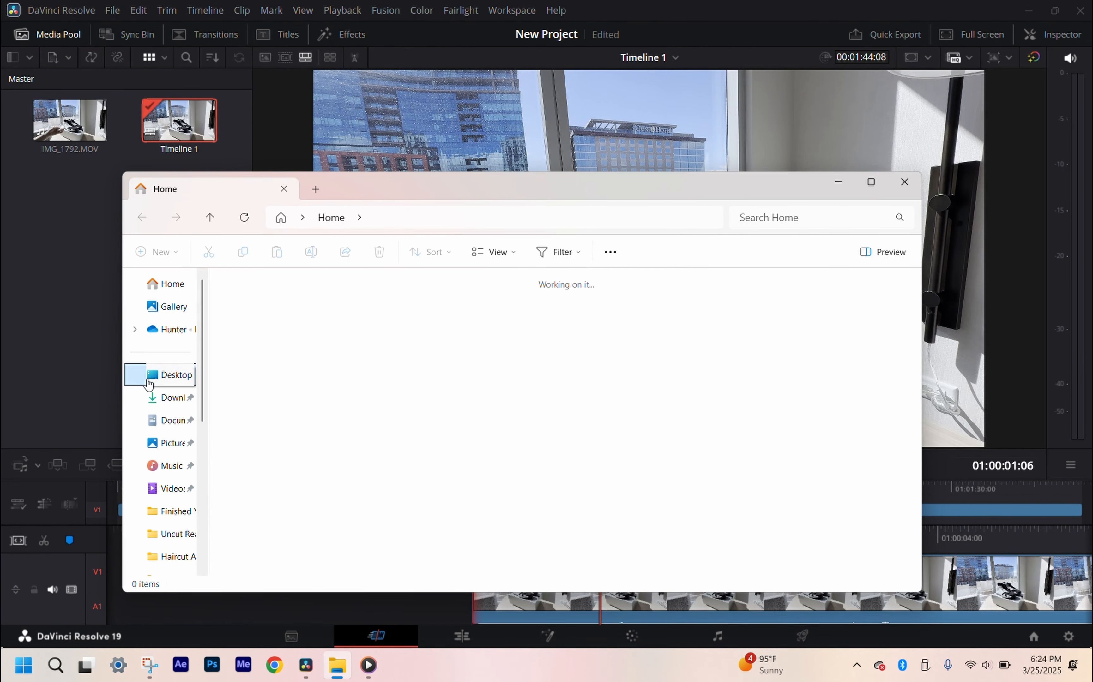
double_click(325, 329)
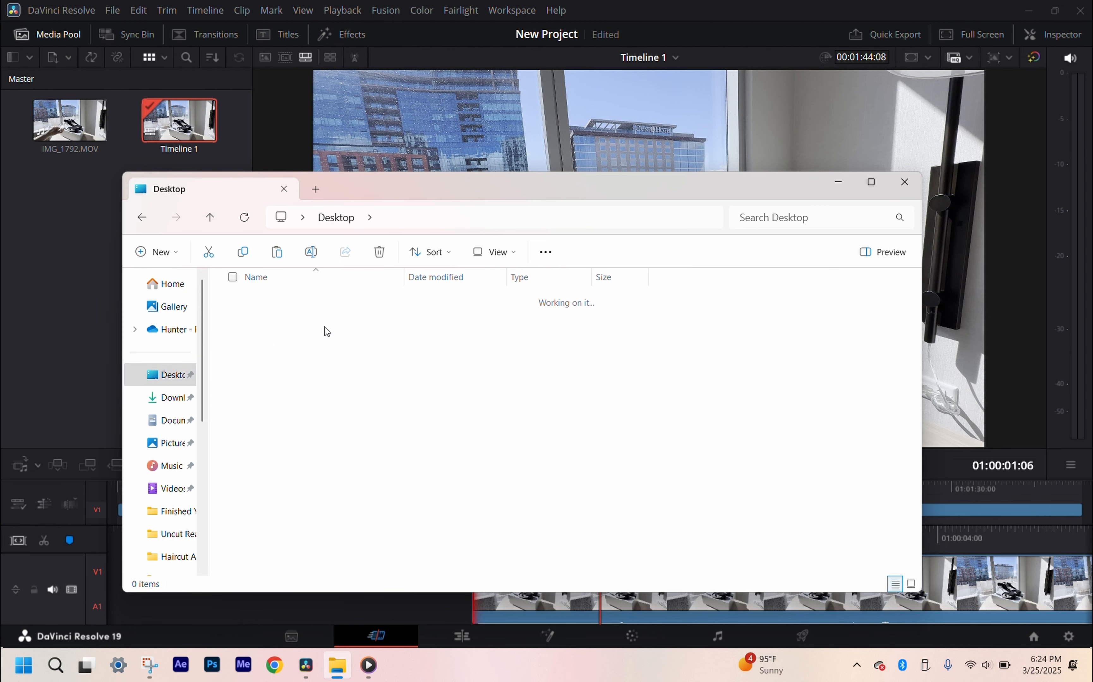
double_click(301, 363)
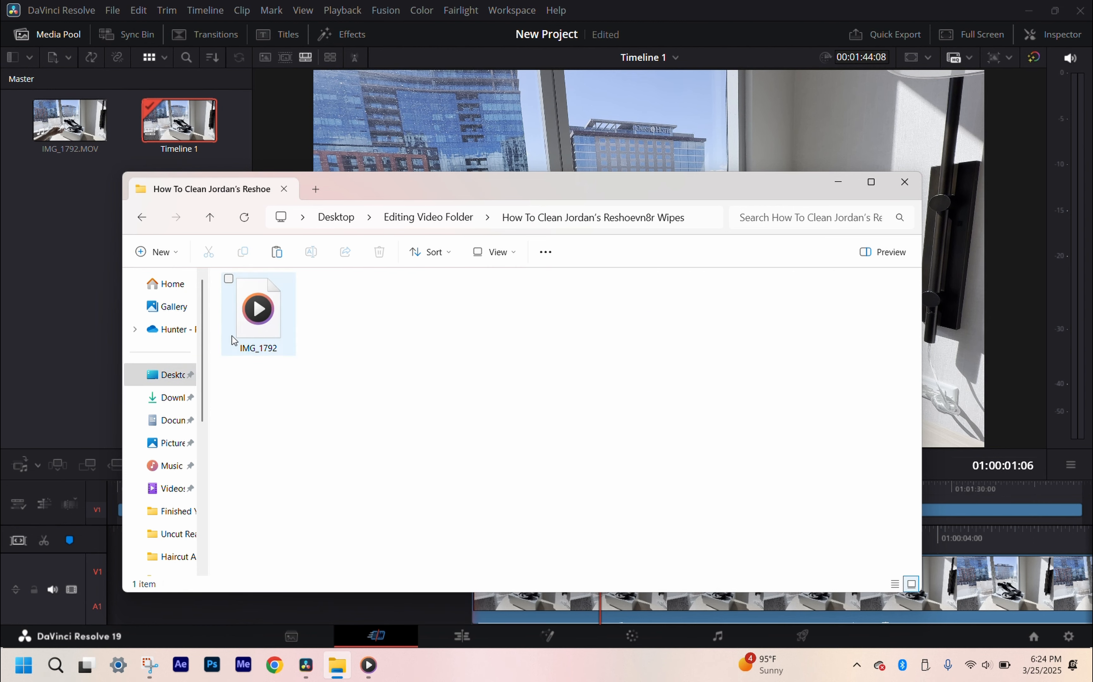
double_click(232, 336)
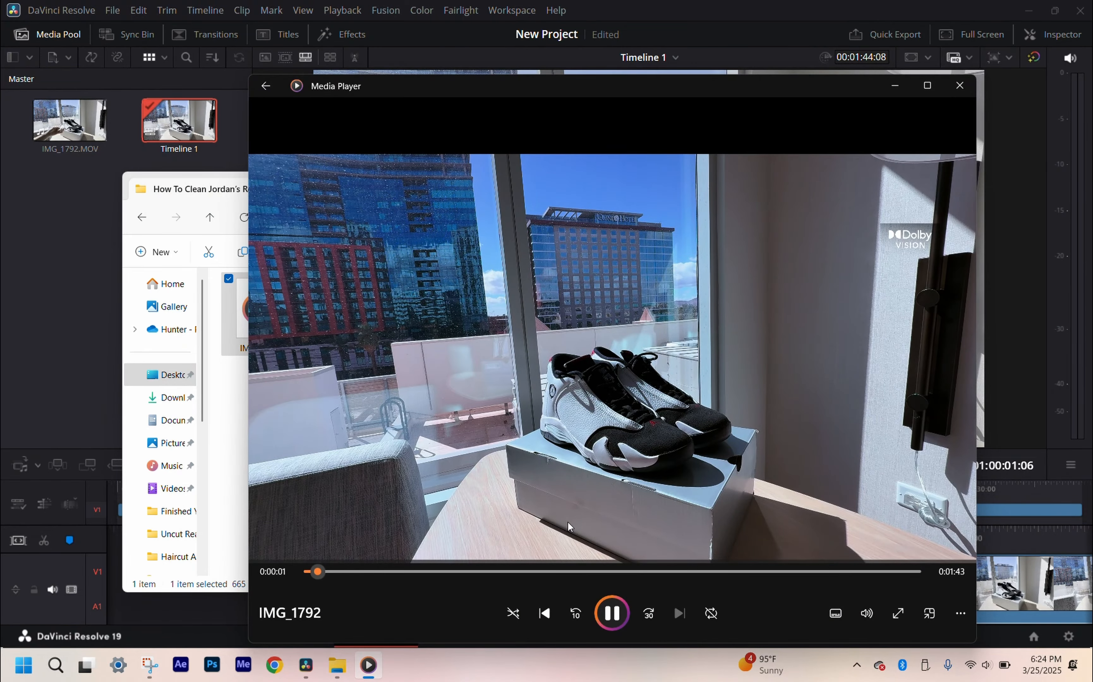
left_click(612, 613)
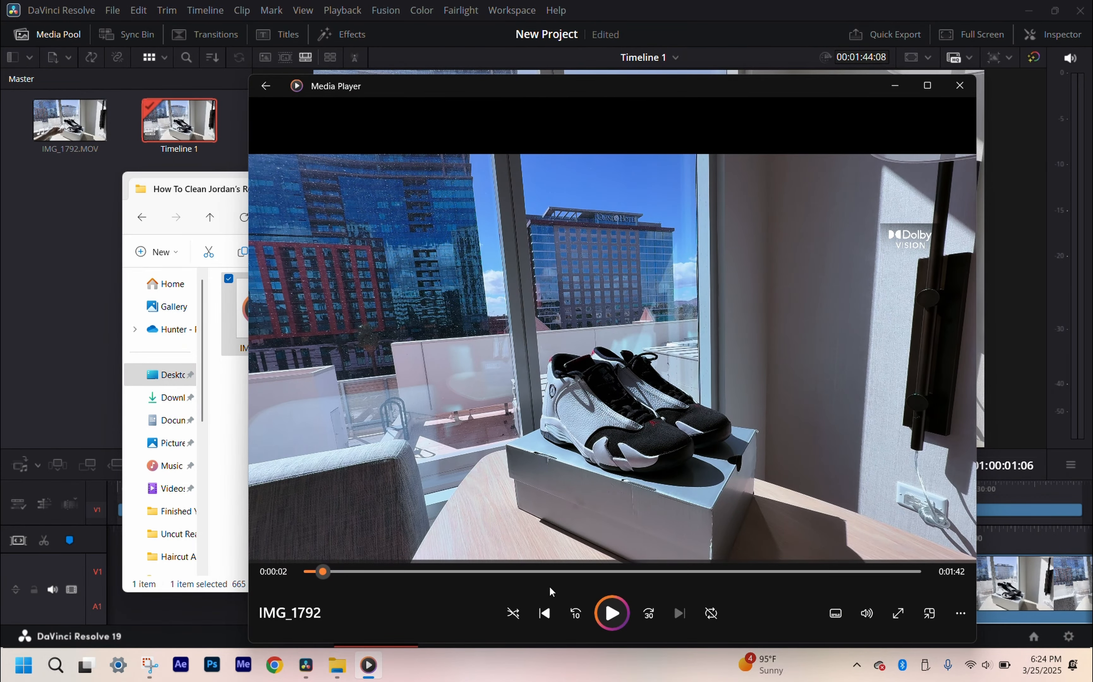
left_click(232, 384)
left_click(838, 182)
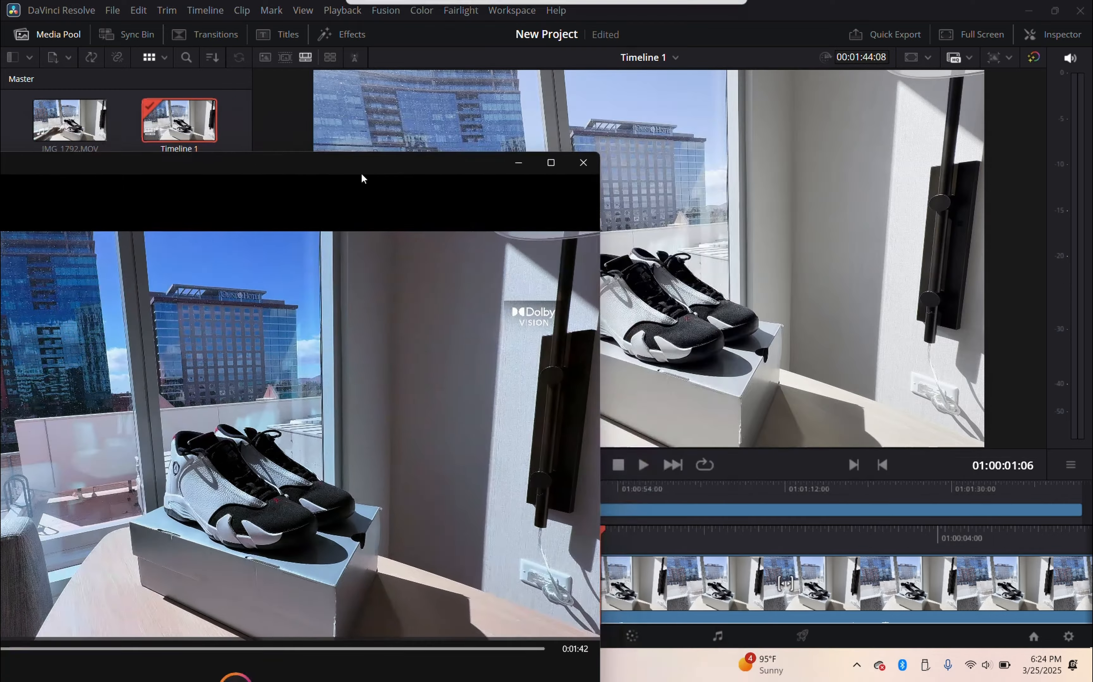
Step: Position the Media Player window beside the timeline viewer to compare the footage's colors, then close the player
left_click_drag(668, 86, 314, 41)
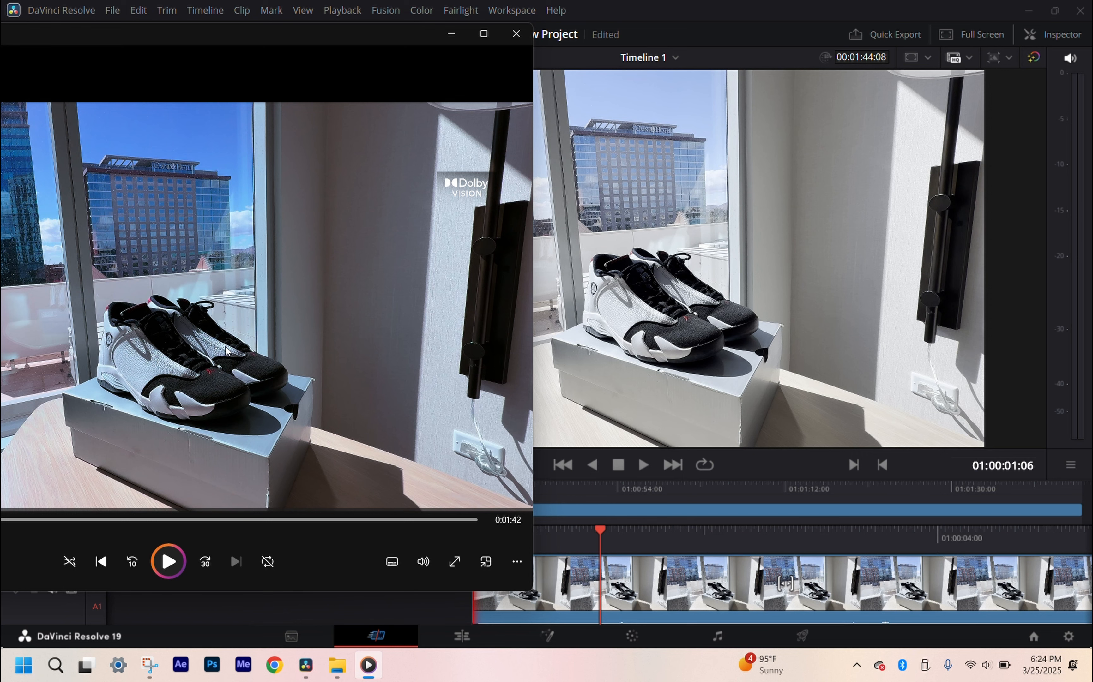
left_click_drag(335, 36, 308, 70)
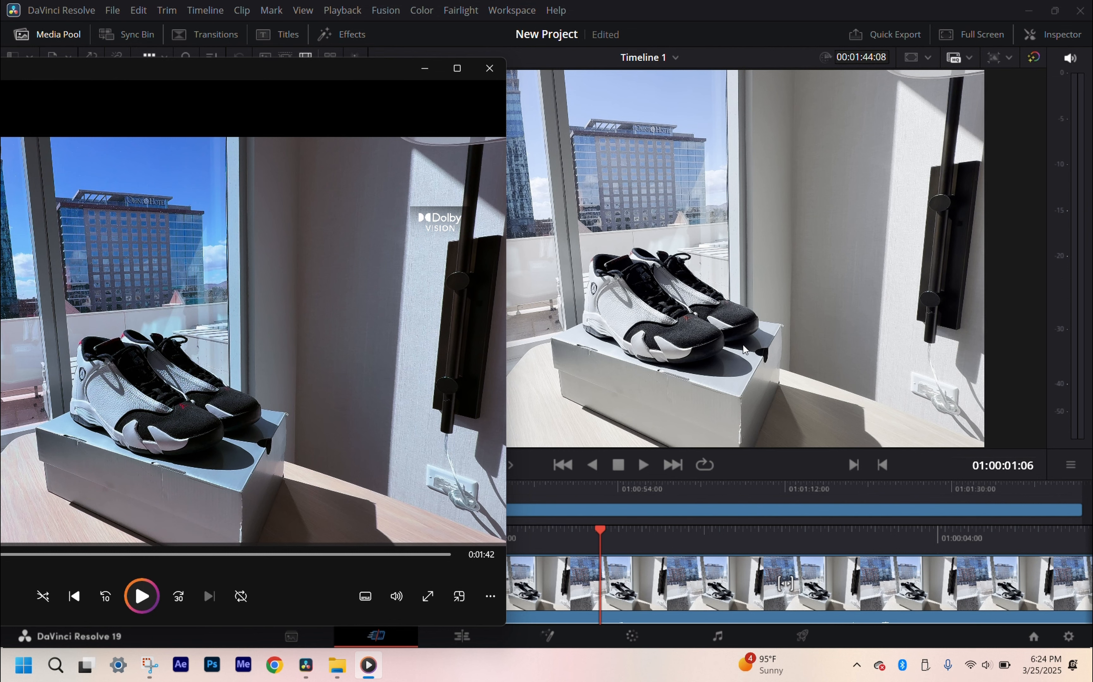
left_click(489, 68)
left_click(186, 317)
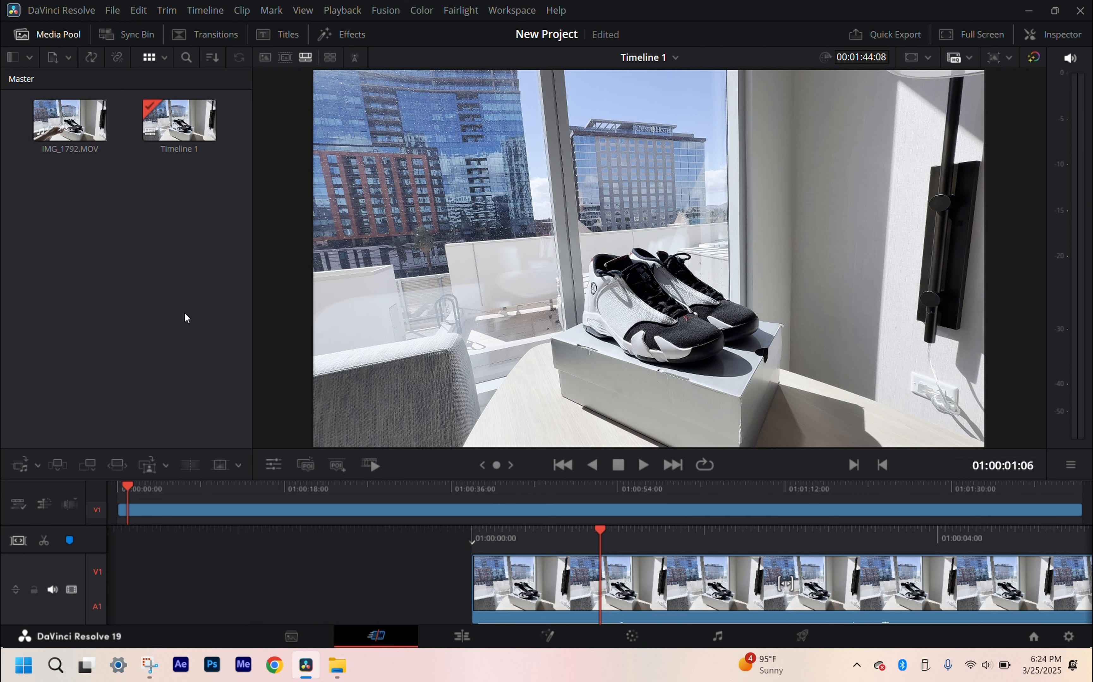
Step: Set the project's color science to DaVinci YRGB Color Managed with HDR color processing mode and save the project settings
key("shift+9")
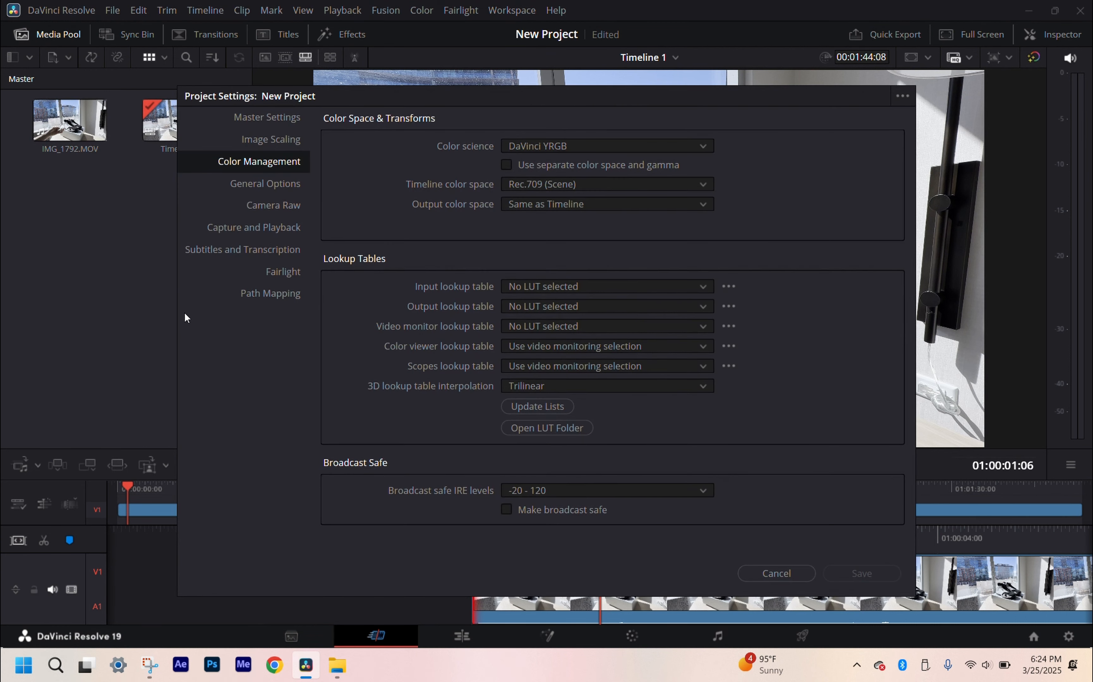
left_click(511, 154)
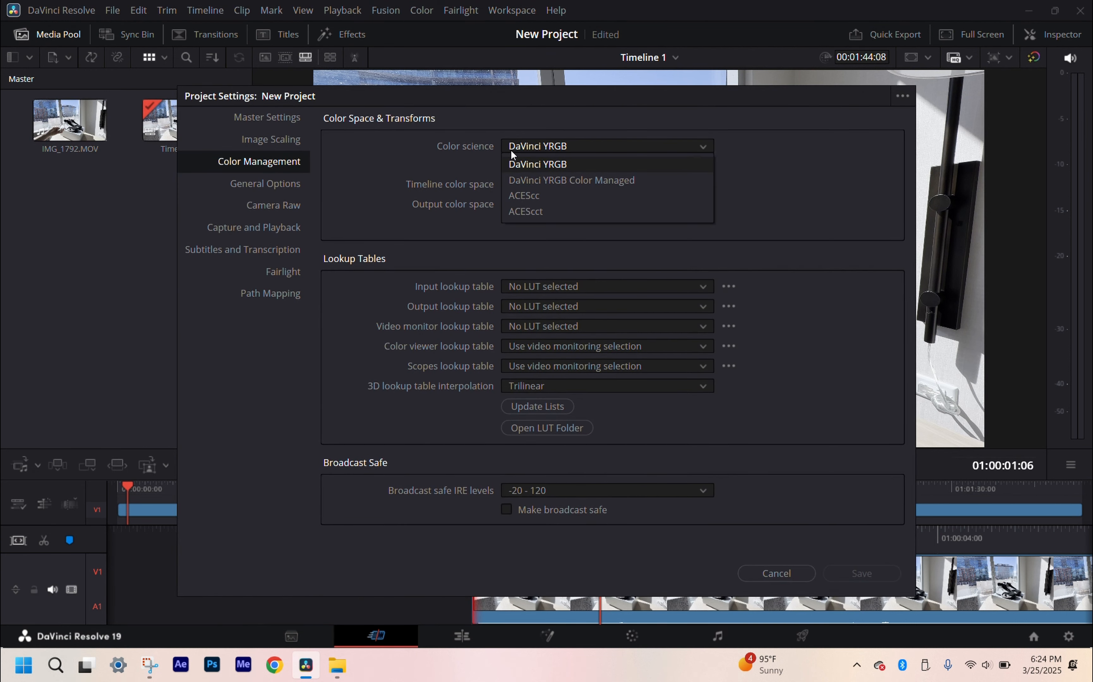
left_click(525, 180)
left_click(578, 187)
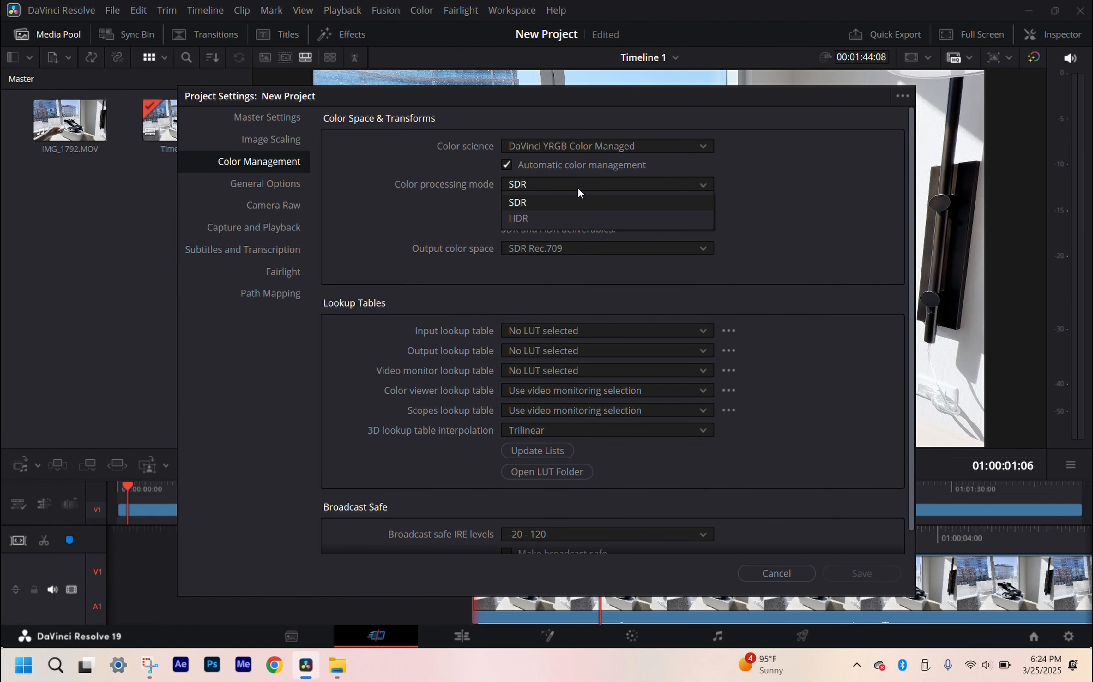
left_click(582, 186)
left_click(582, 186)
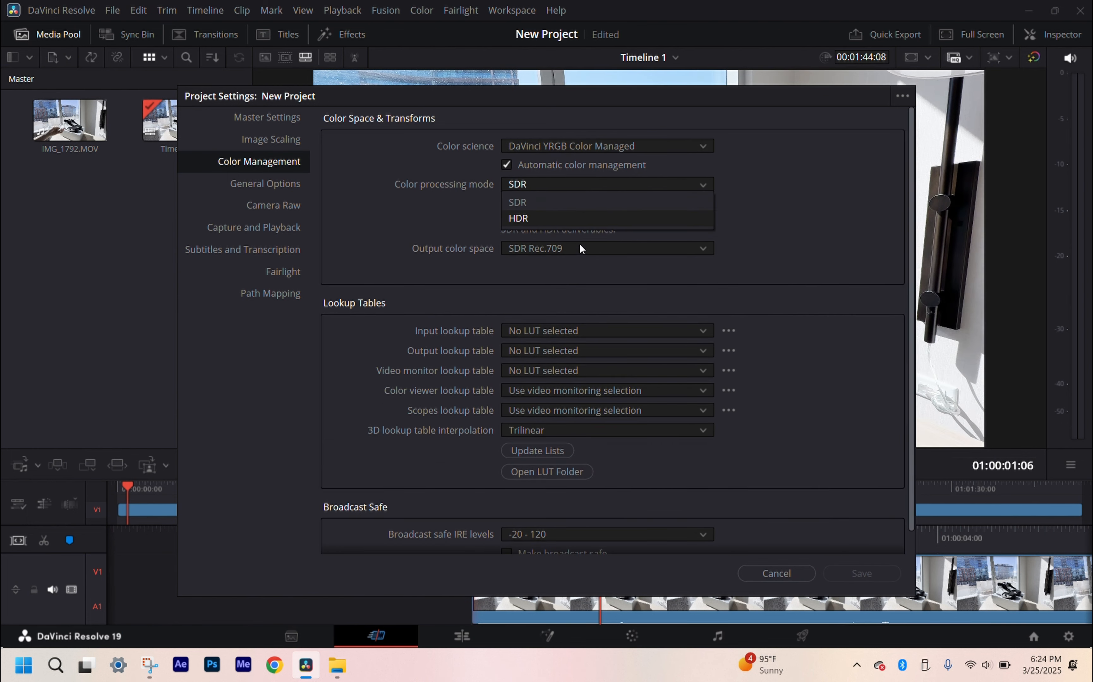
left_click(581, 219)
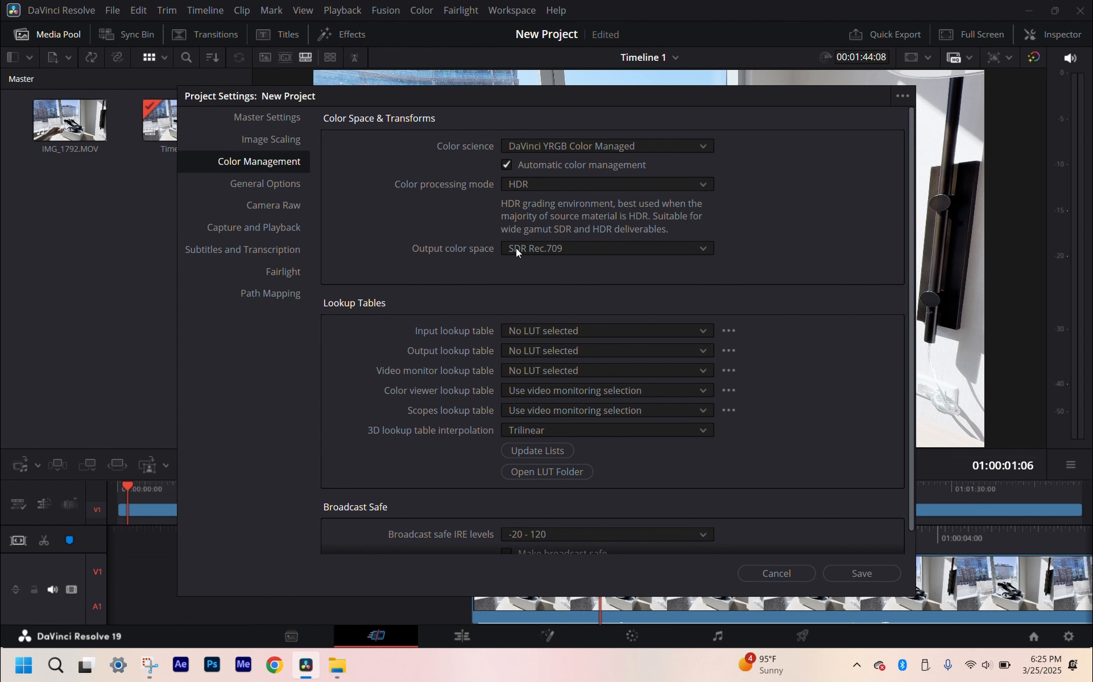
left_click(855, 576)
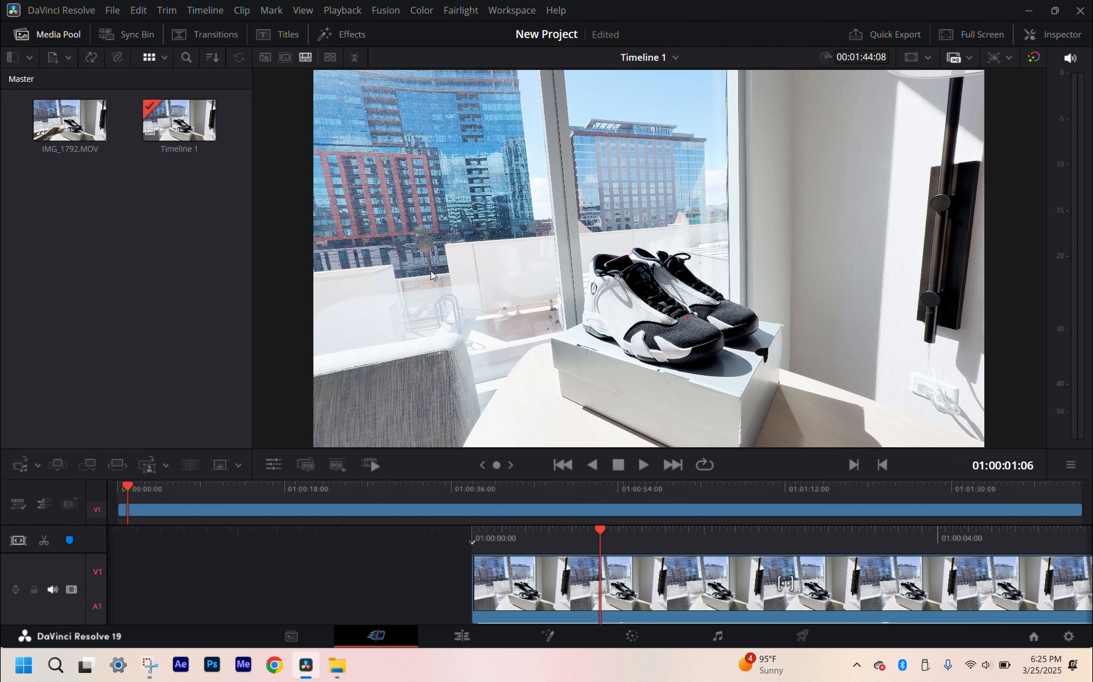
Step: Set the project's output lookup table to FiLMiC_deLogV3Plus_Vibrant, apply the settings and save the project
key("shift+9")
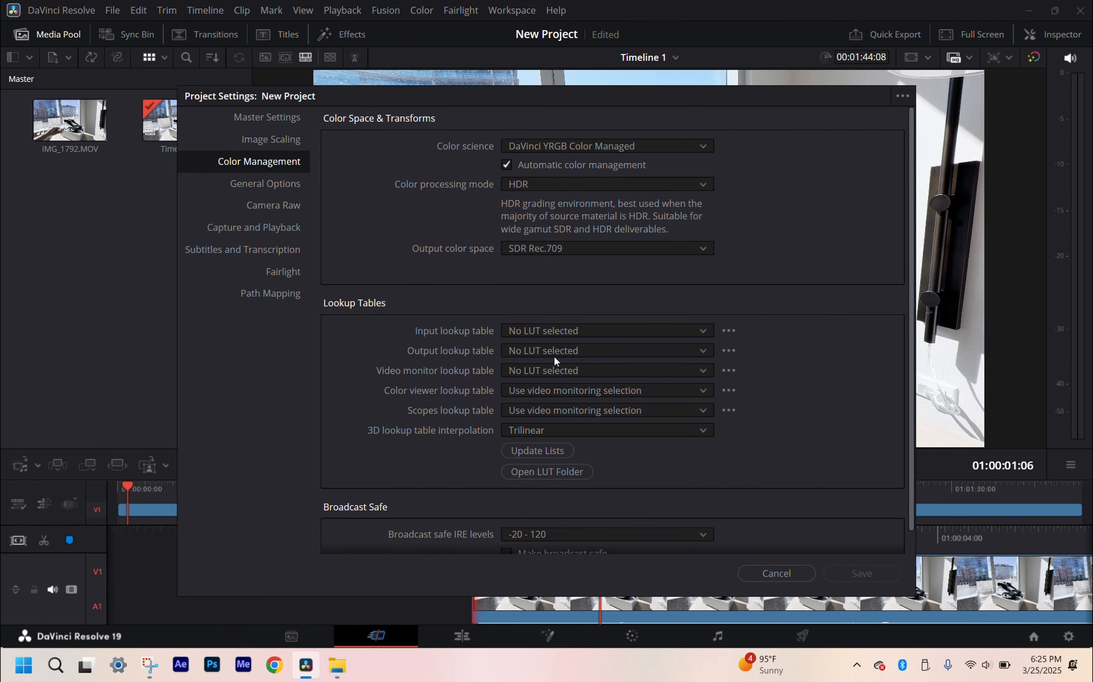
left_click(602, 353)
scroll(610, 412, "down", 10)
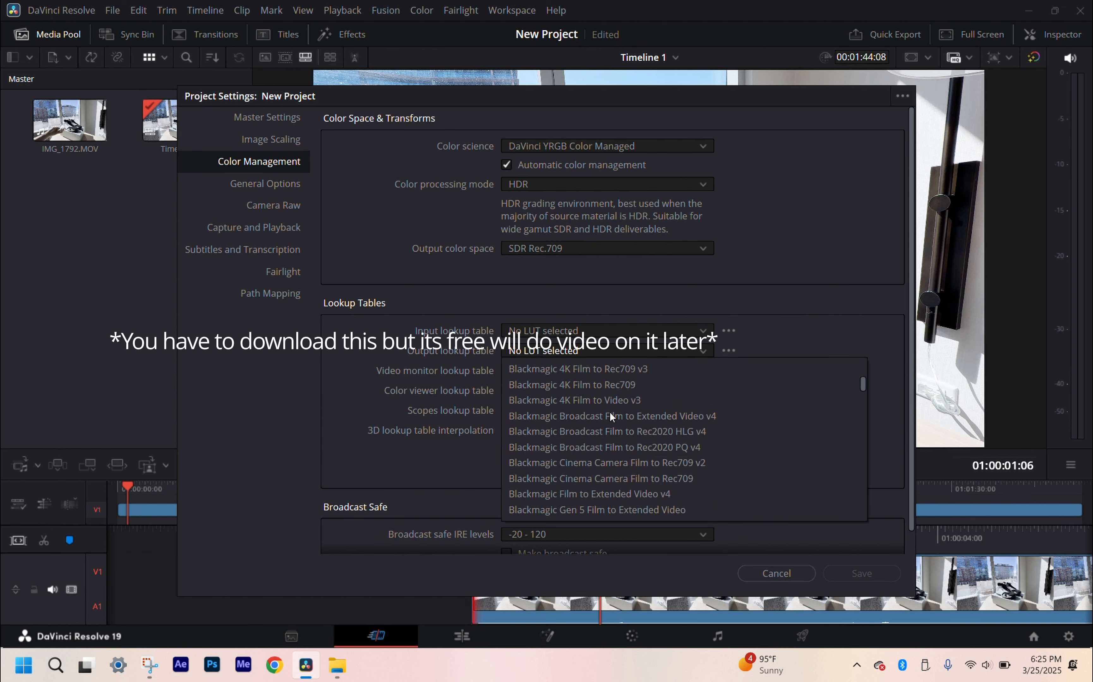
scroll(622, 436, "down", 6)
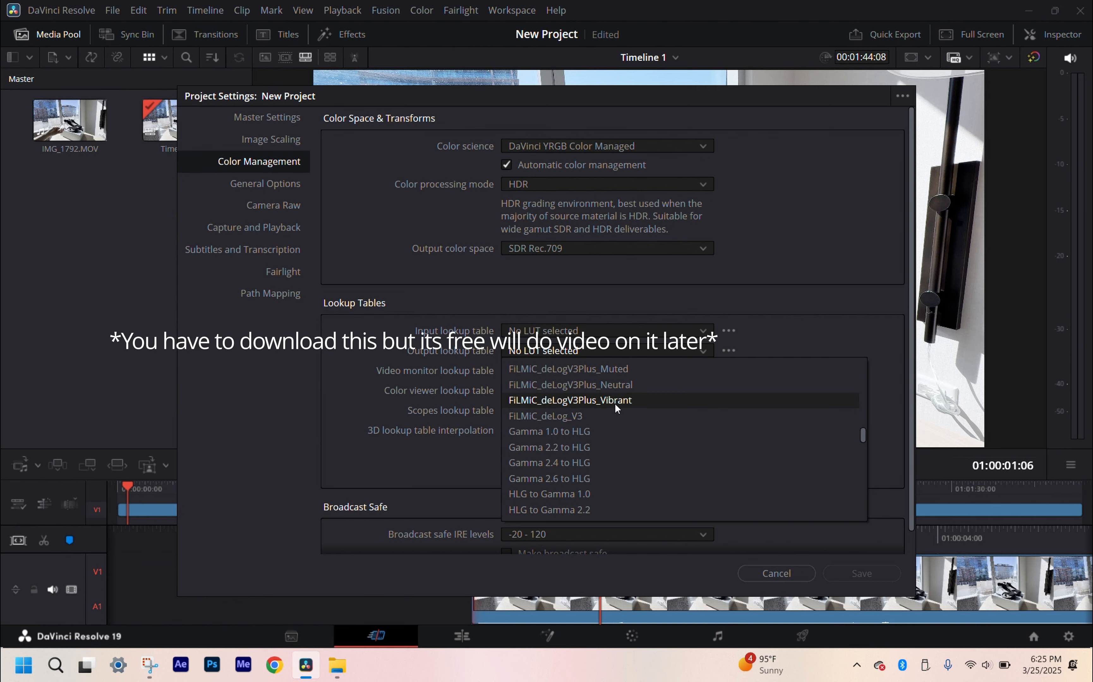
left_click(614, 403)
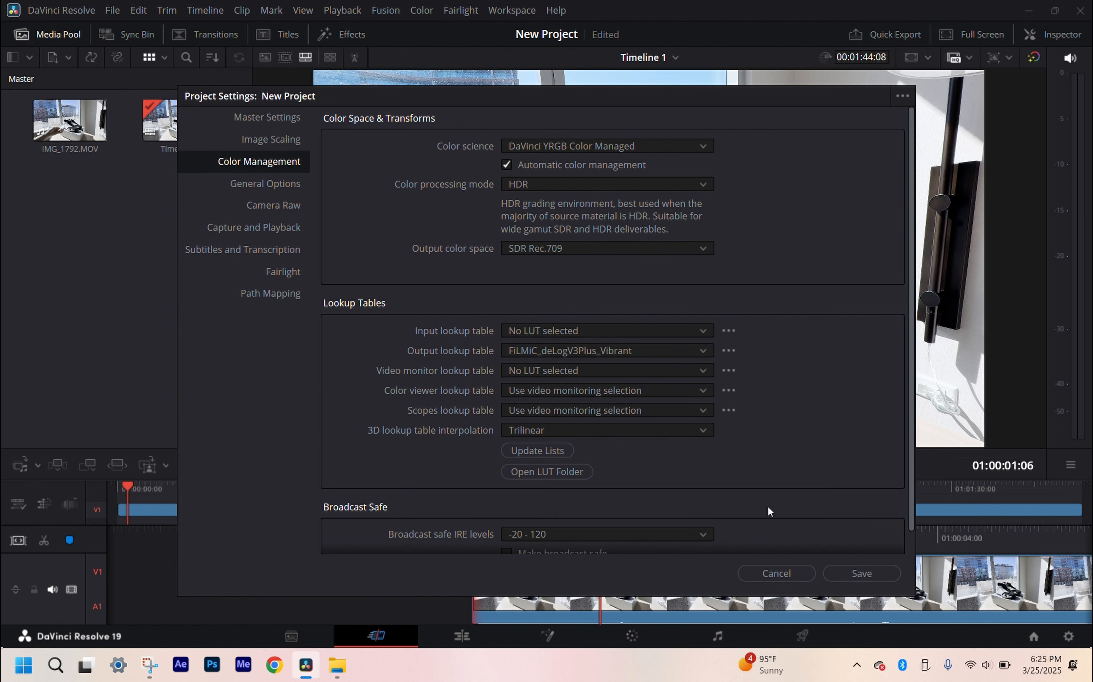
left_click(833, 569)
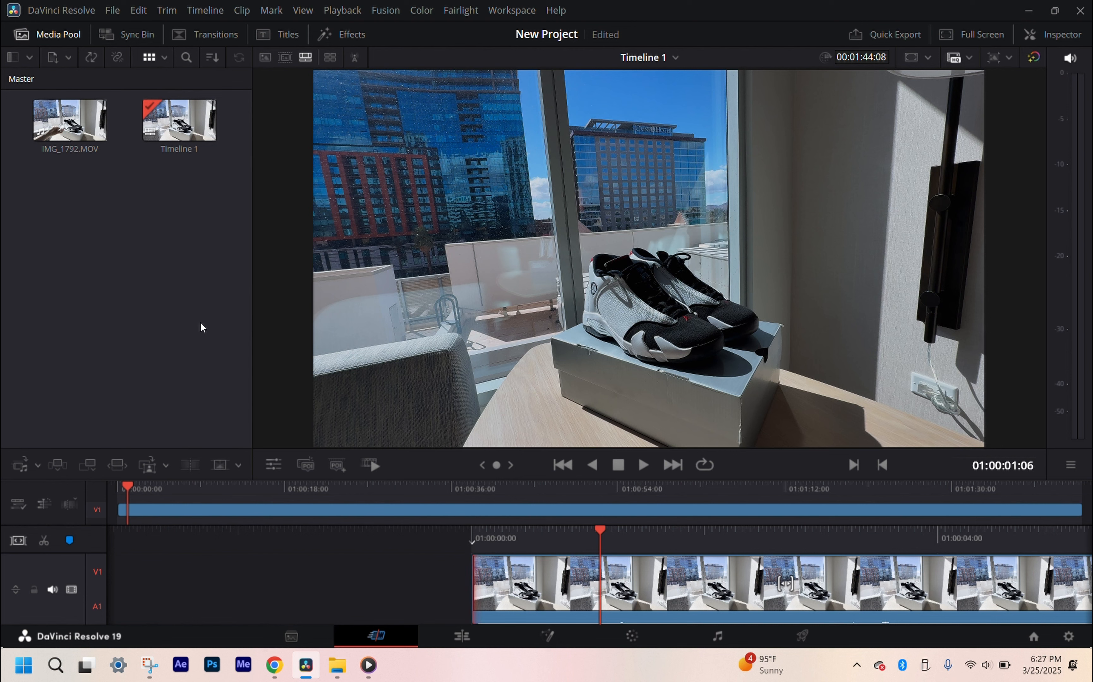
key("ctrl+s")
left_click(112, 10)
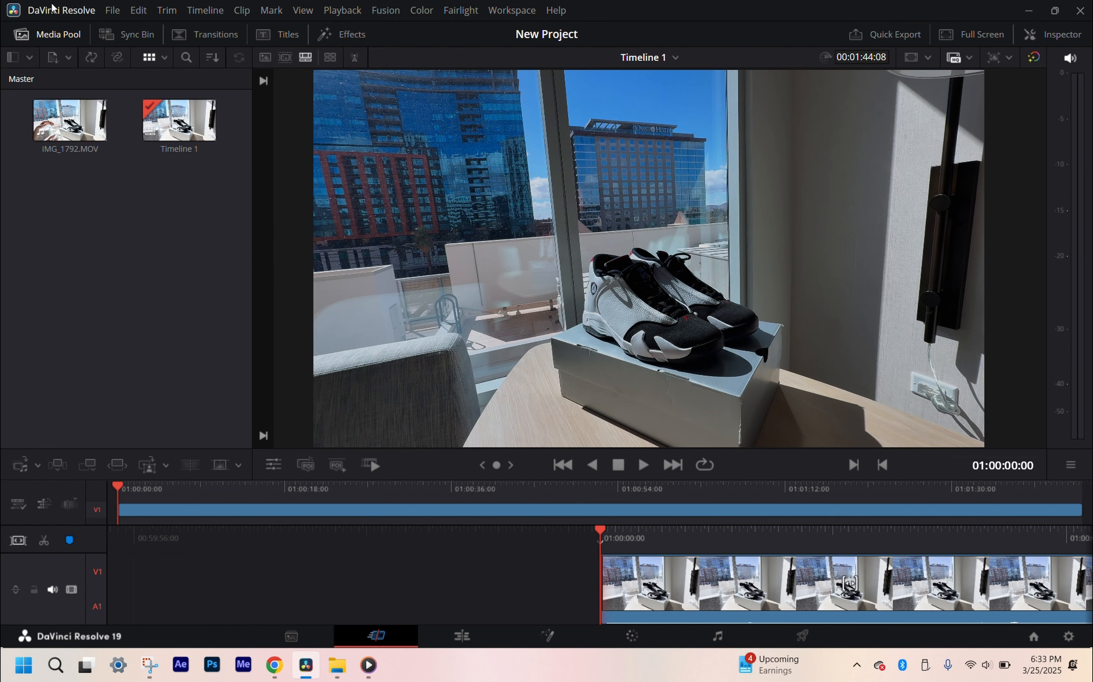
Step: Open the keyboard customization and look up the shortcut assigned to the ripple delete command
left_click(53, 8)
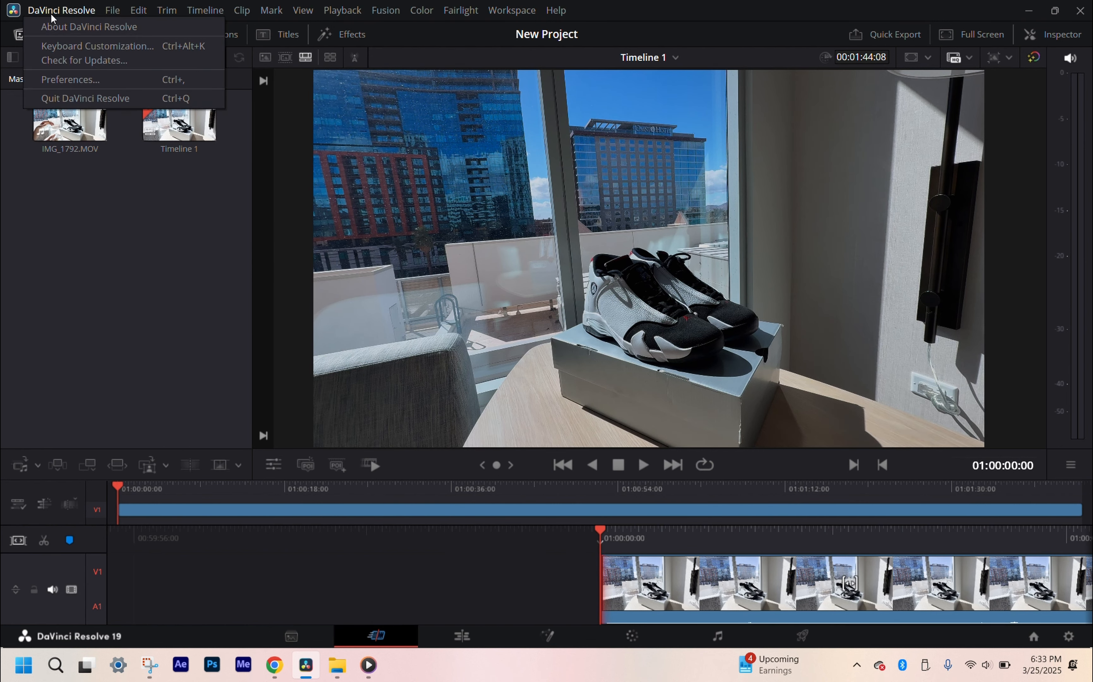
left_click(65, 46)
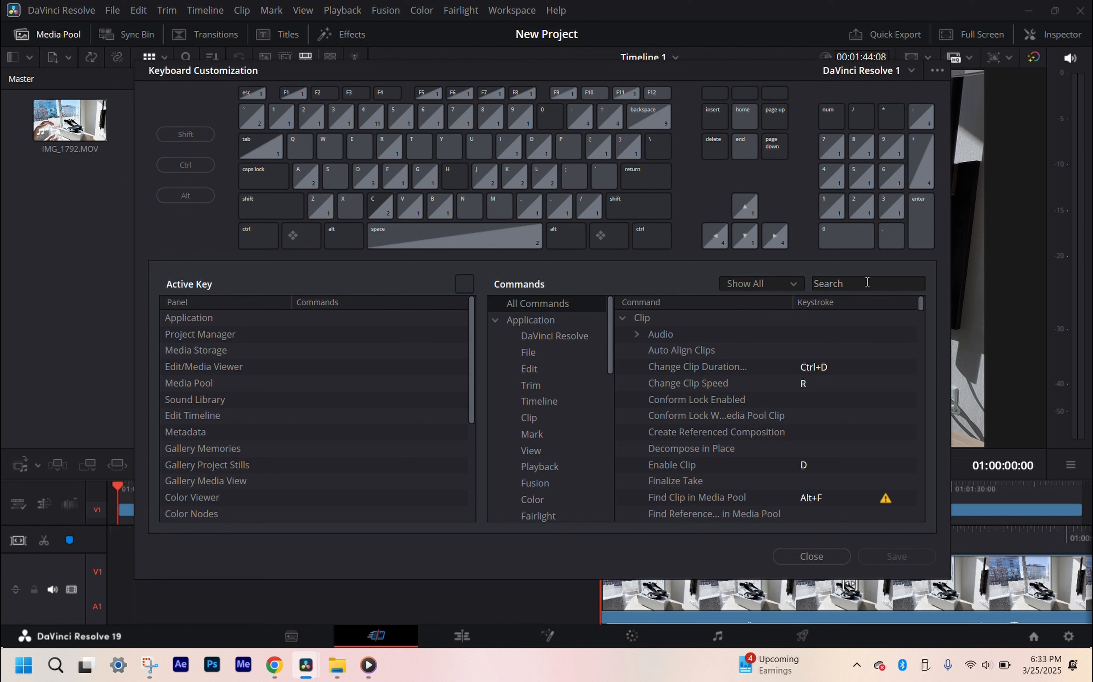
left_click(878, 289)
type("rip")
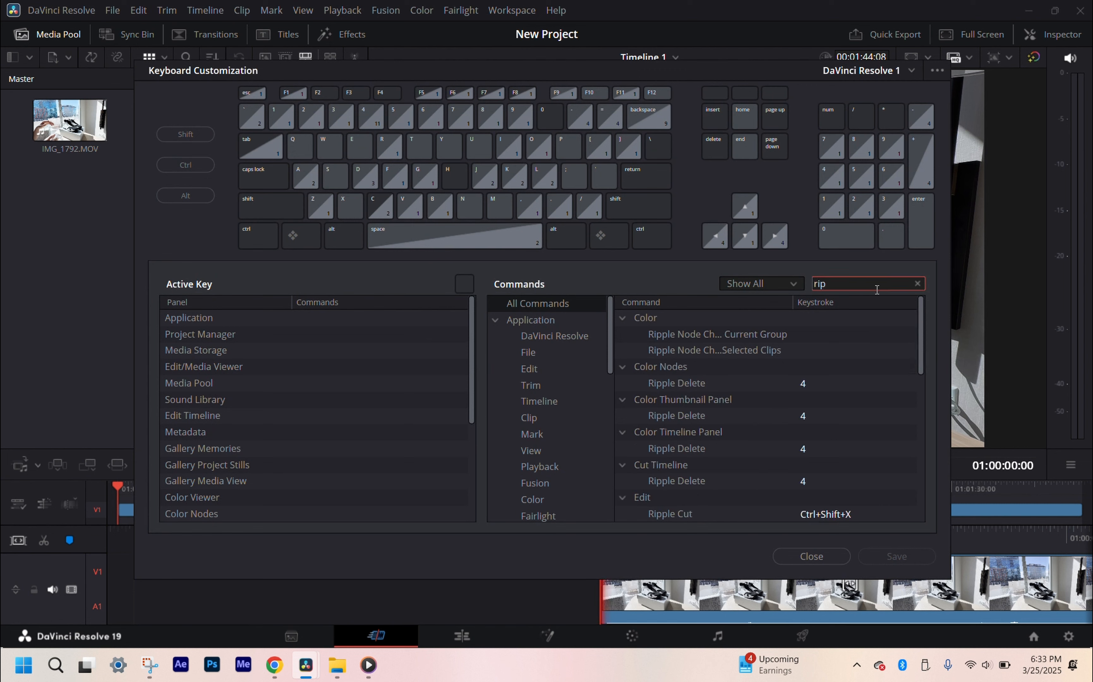
type("ple")
left_click(809, 383)
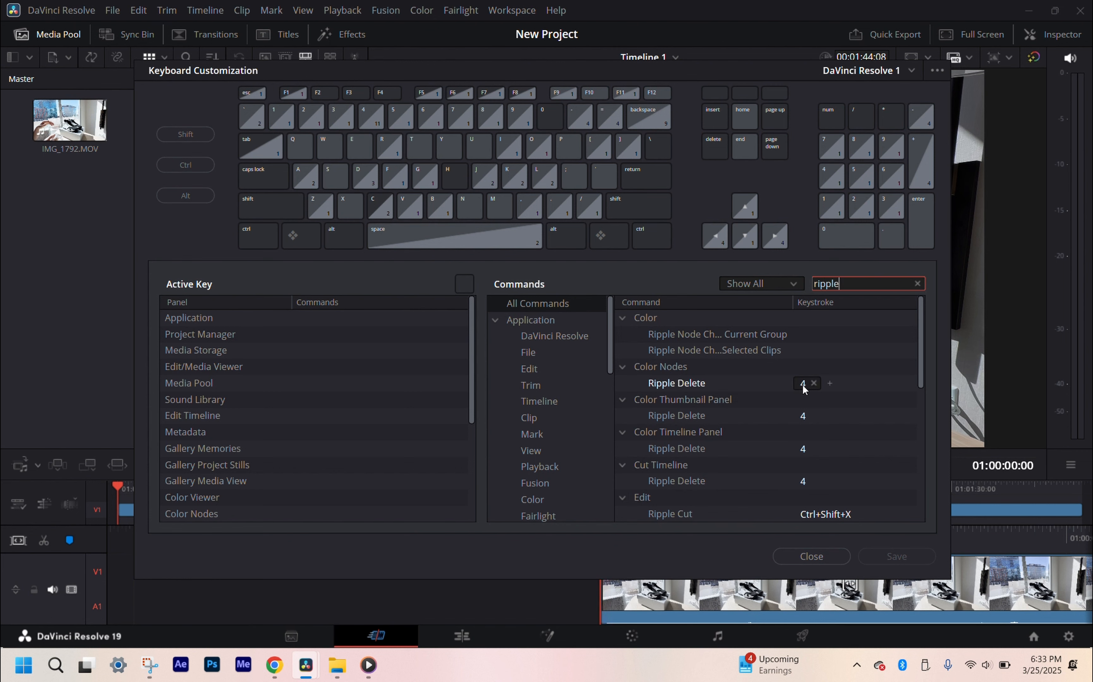
Step: Look up the shortcut assigned to the Split Clip command and close the keyboard customization
double_click(835, 288)
key("BackSpace")
type("split clip")
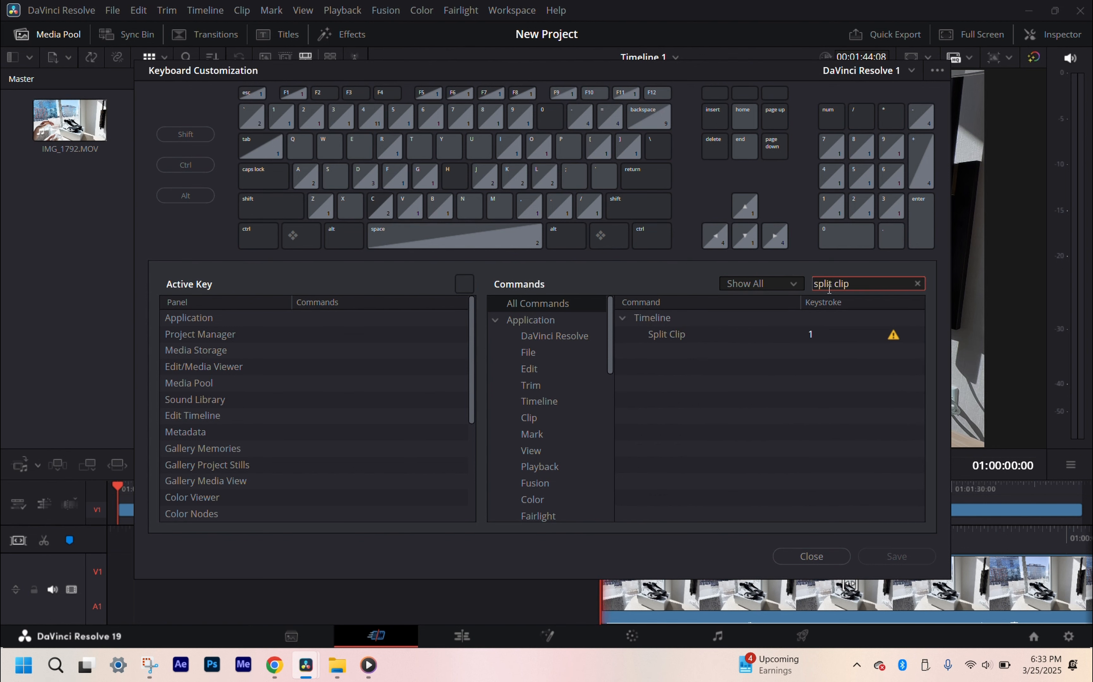
left_click(666, 334)
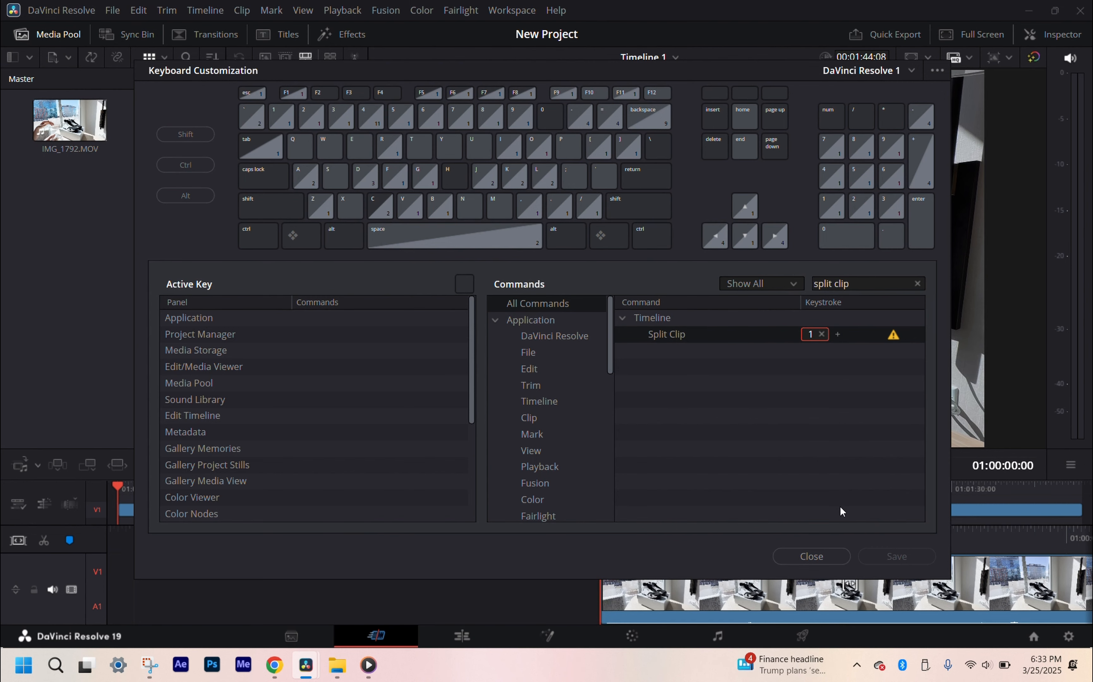
left_click(832, 560)
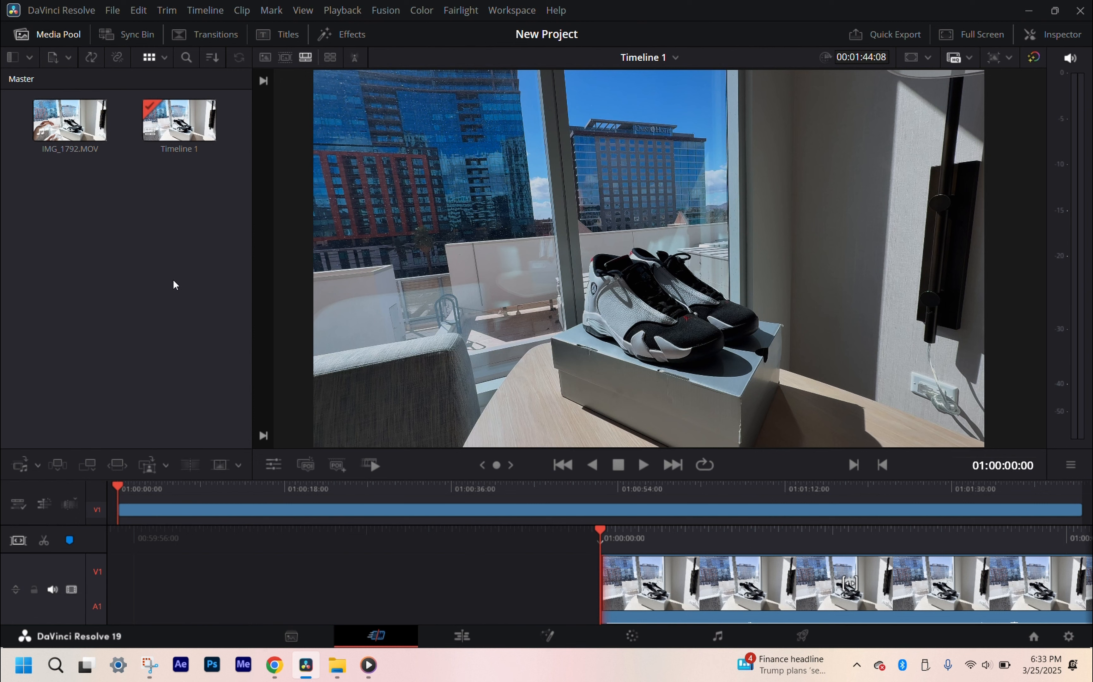
Step: Play the timeline to 01:00:01:43 and split the clip at the playhead
key("space")
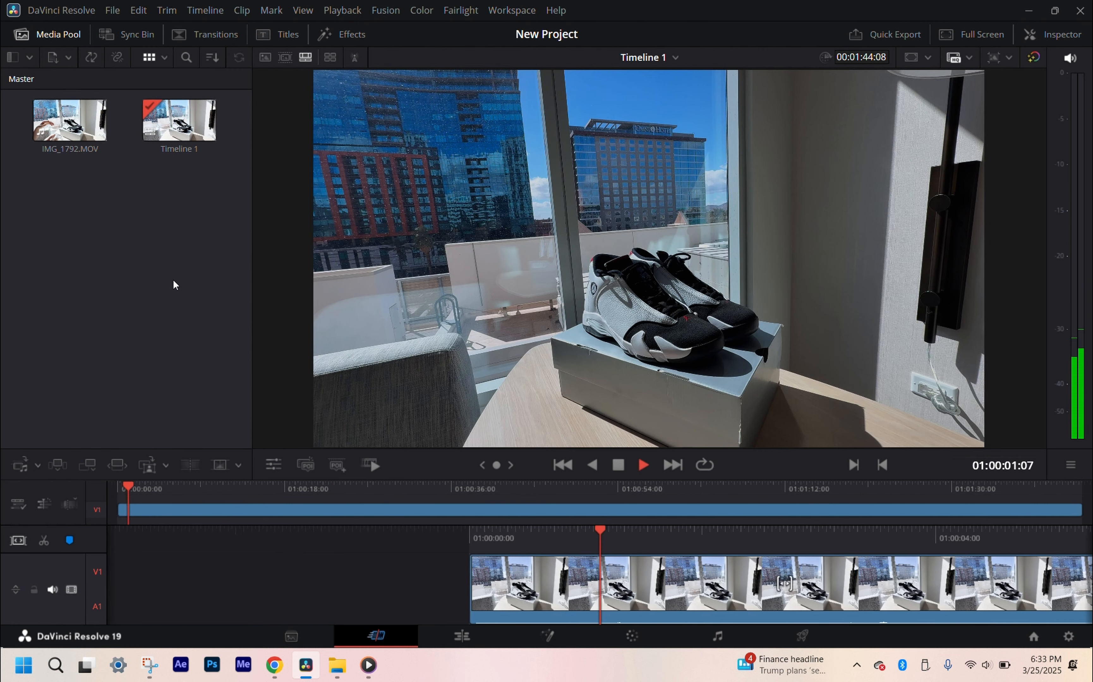
key("space")
key("ctrl+b")
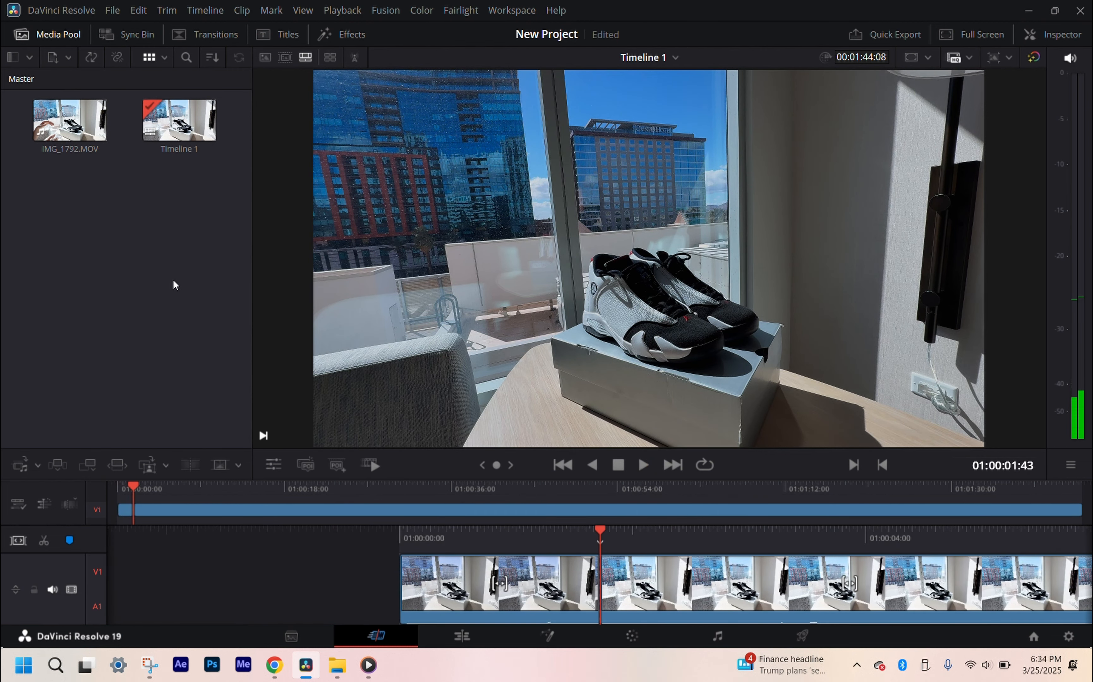
key("v")
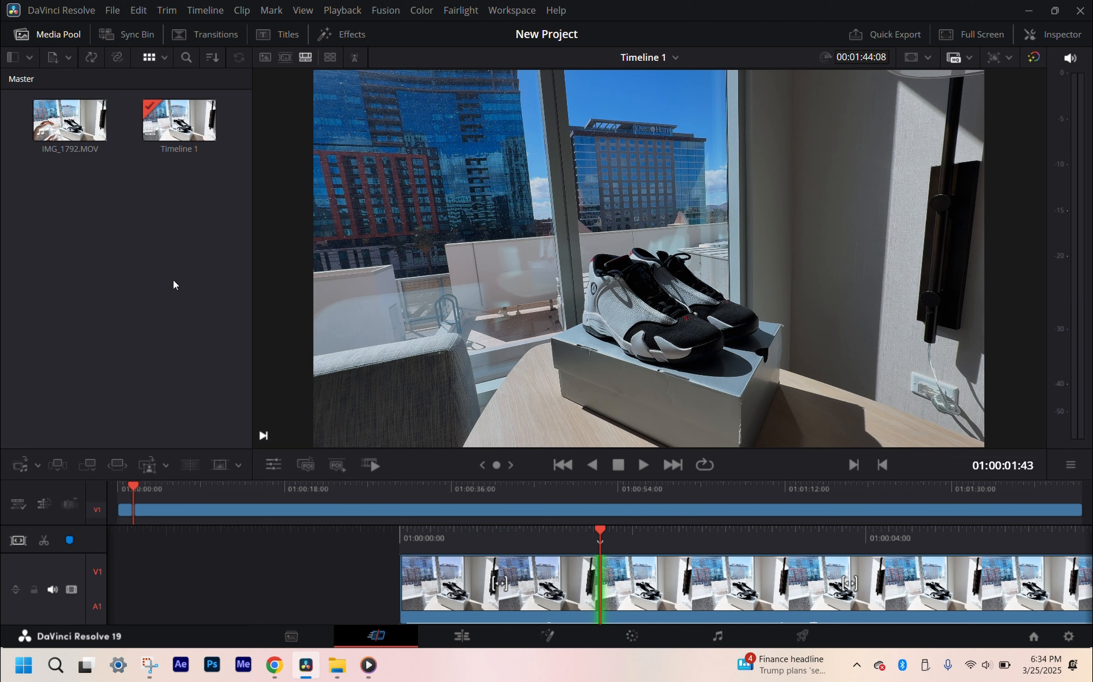
Step: Play on to 01:00:03:20 and make a second split in the clip at the playhead
key("space")
key("space")
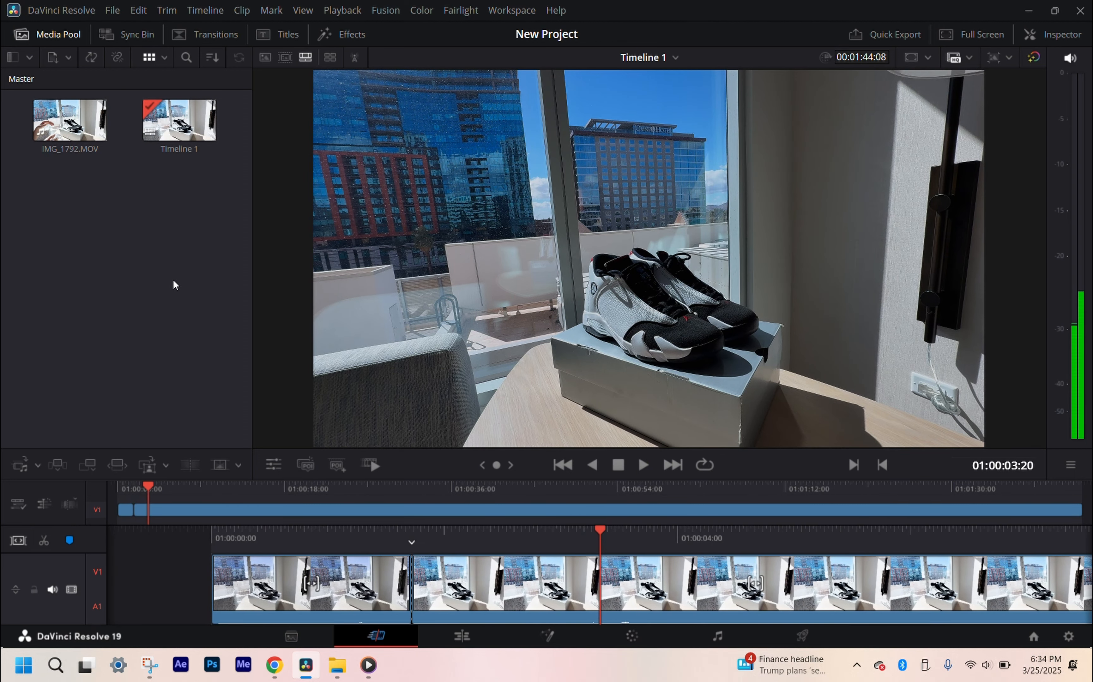
key("ctrl+b")
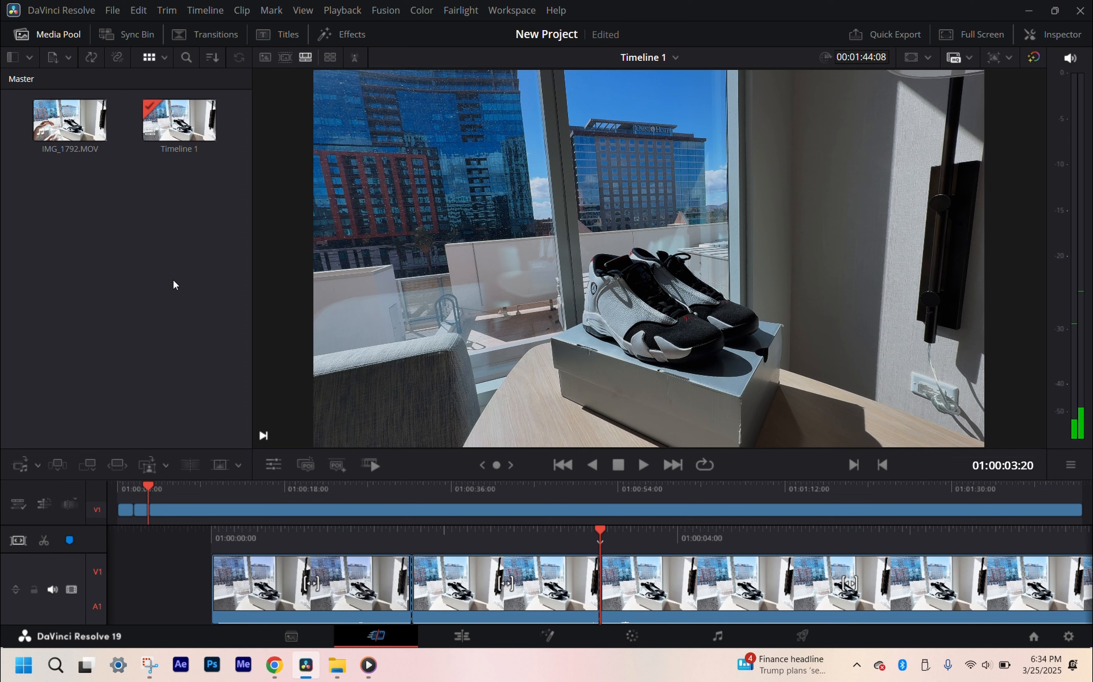
key("v")
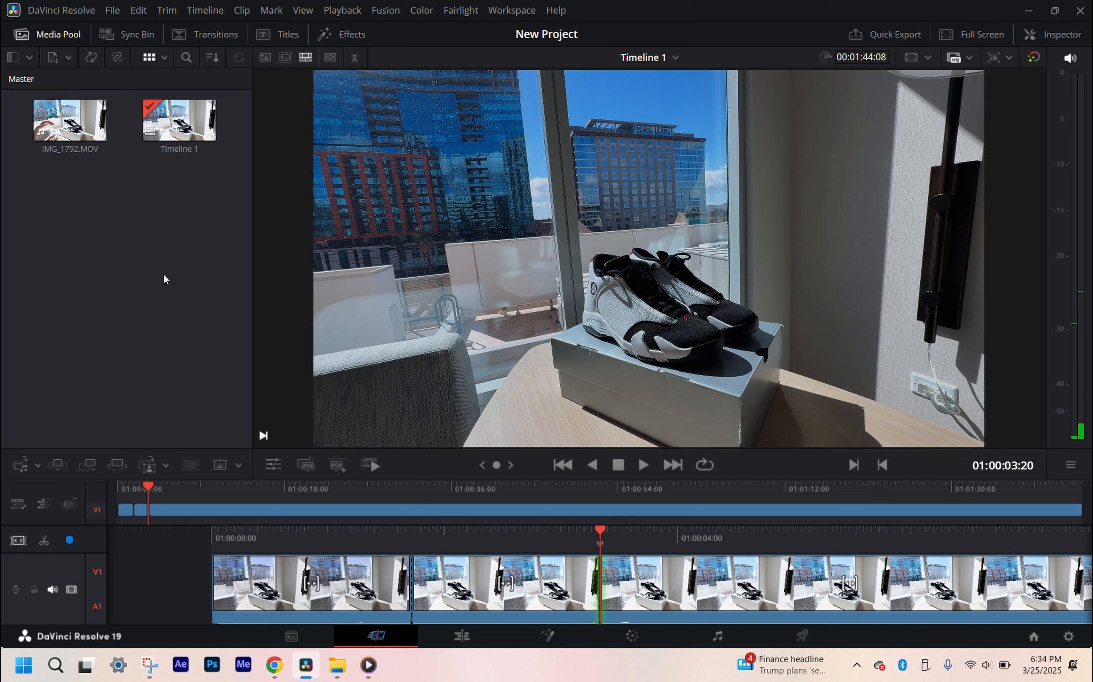
Step: Ripple-delete the segment between the two cuts and play the timeline onward from the join to 01:00:02:50
left_click(455, 605)
key("Delete")
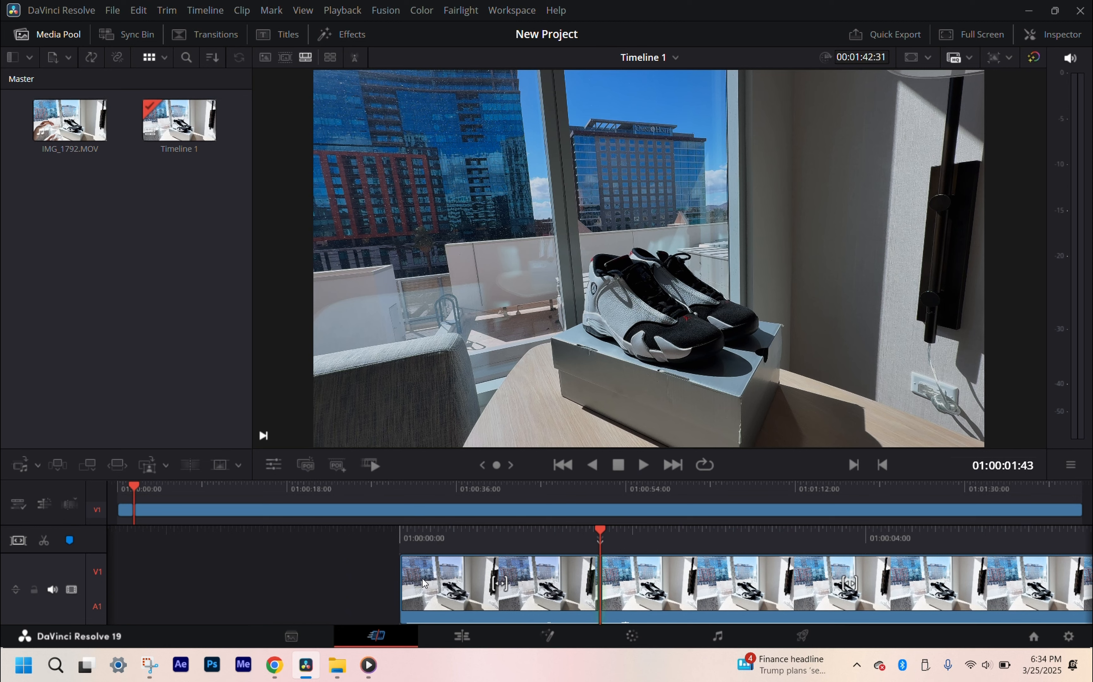
key("v")
left_click_drag(514, 539, 621, 536)
key("space")
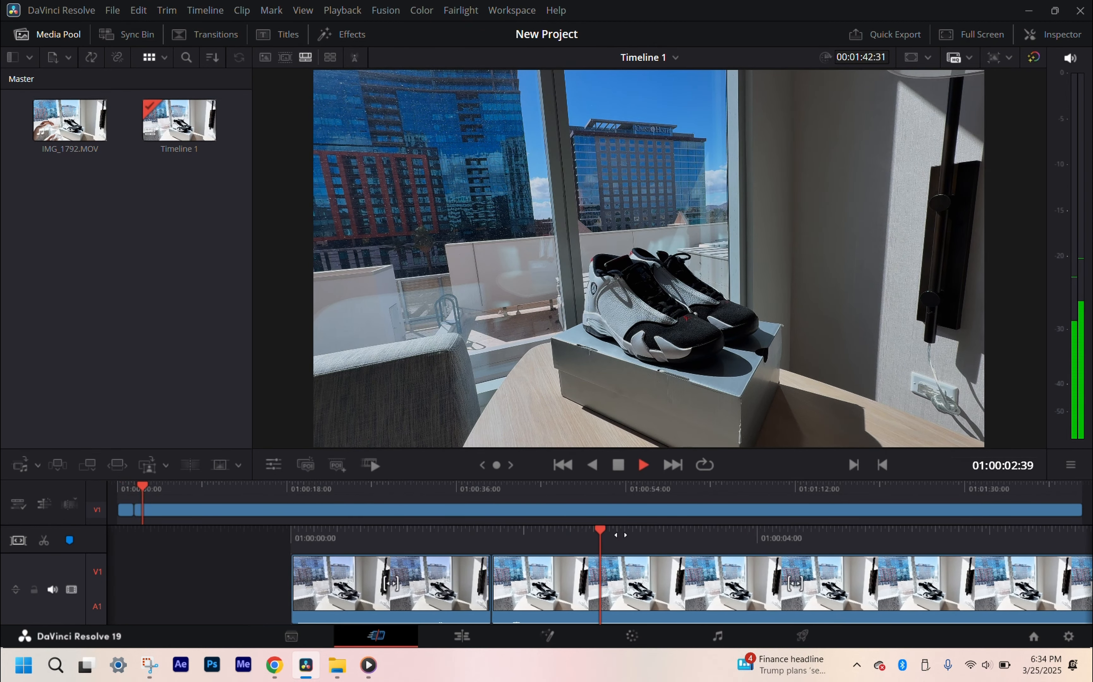
key("space")
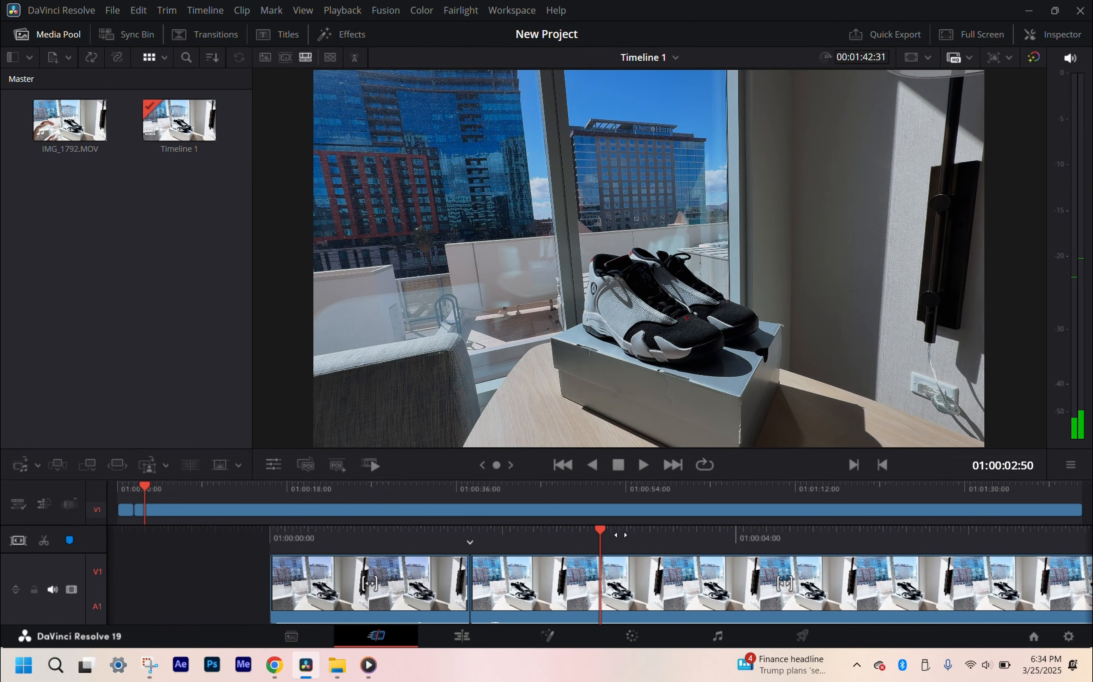
key("v")
Step: Undo the segment deletion and the clip splits on the timeline
key("ctrl+z")
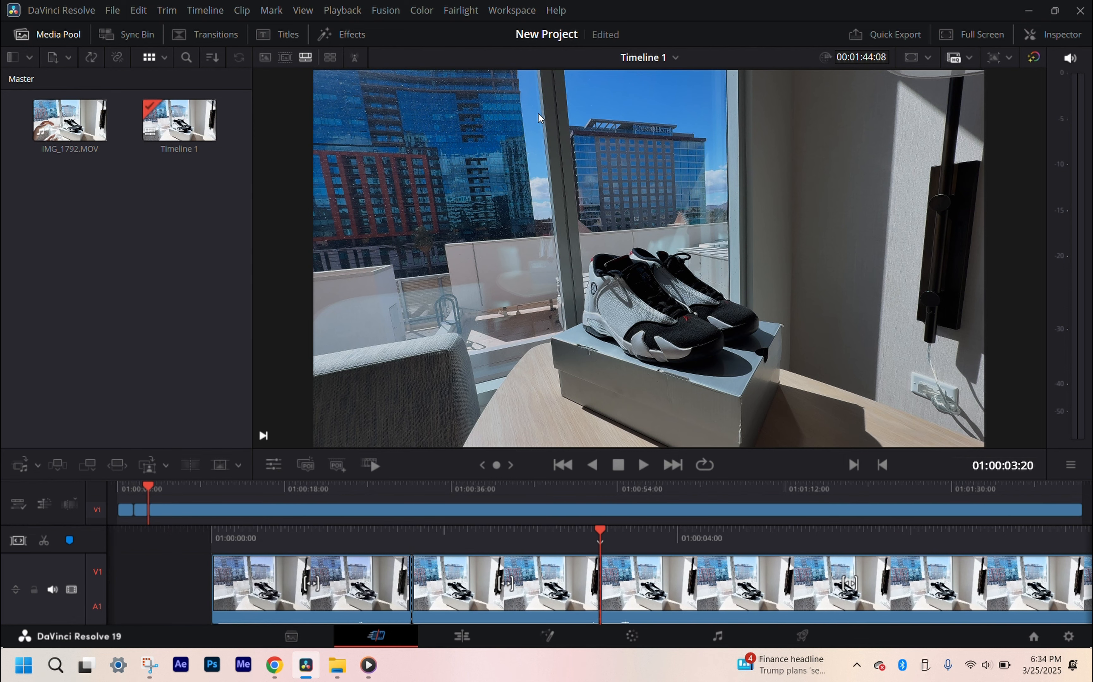
key("ctrl+z")
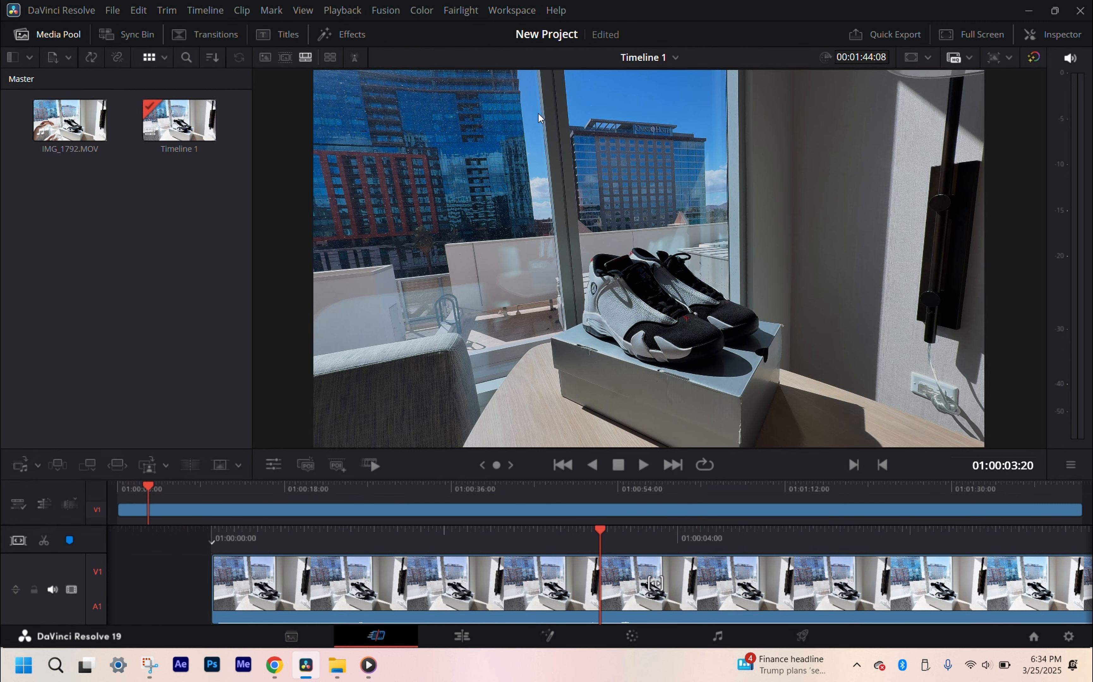
key("ctrl+z")
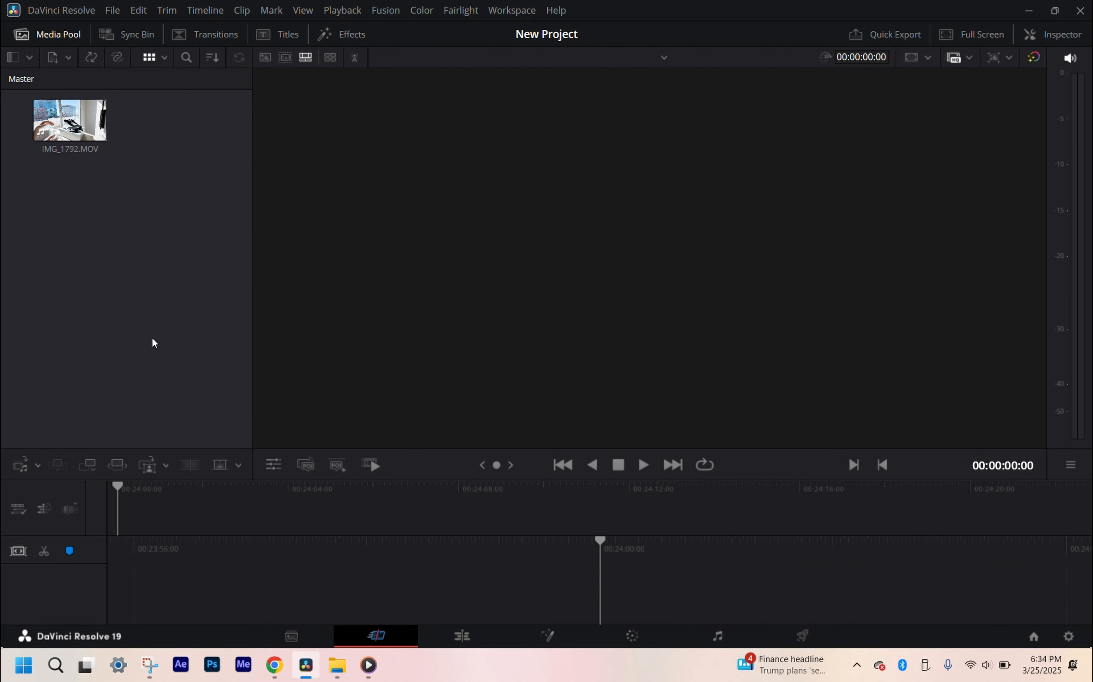
Step: Place IMG_1792.MOV from the media pool on the empty timeline to create a new timeline
left_click_drag(69, 120, 190, 564)
left_click_drag(136, 497, 136, 498)
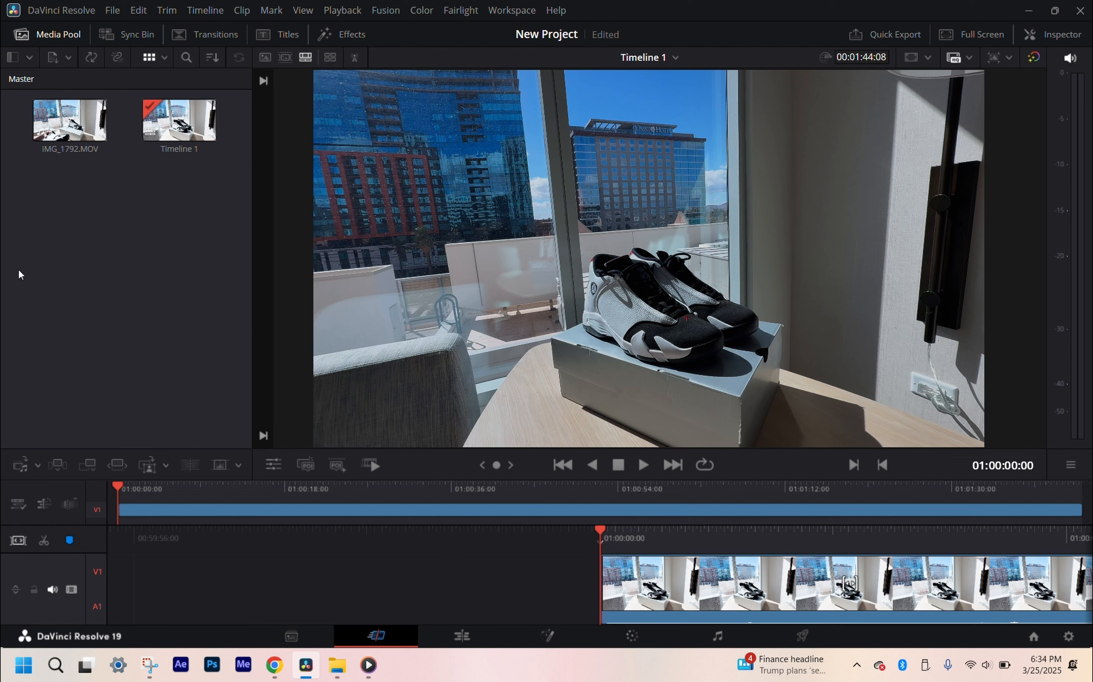
Step: Turn off Use Project Settings in Timeline 1's settings, then view the project settings and close them without saving
left_click(163, 130)
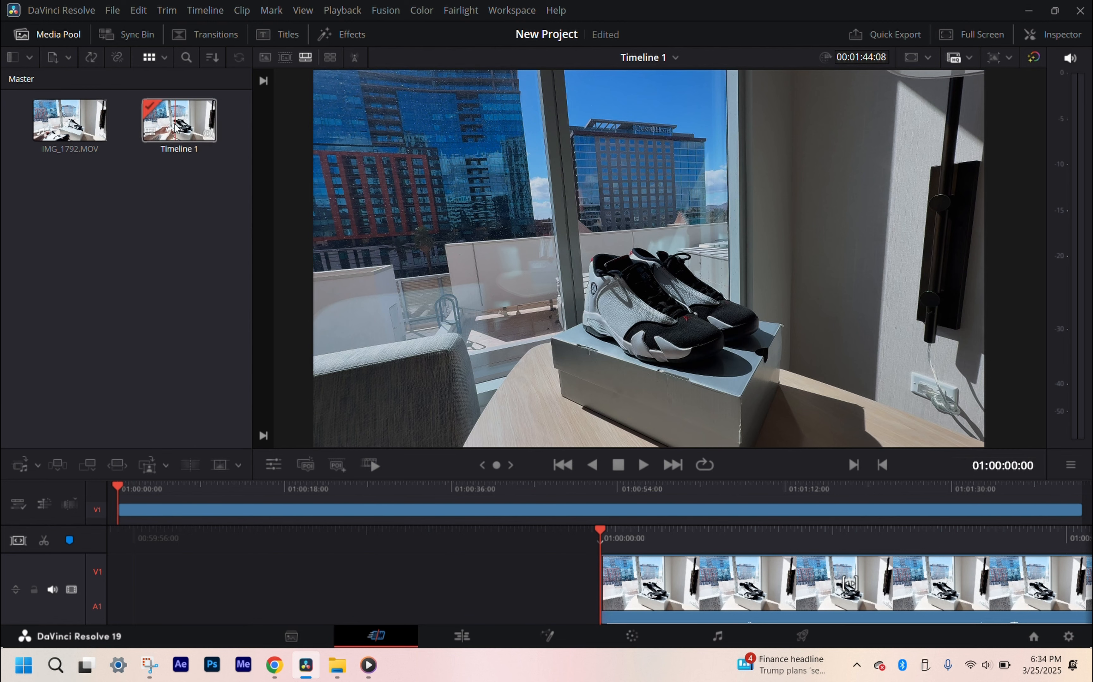
right_click(175, 126)
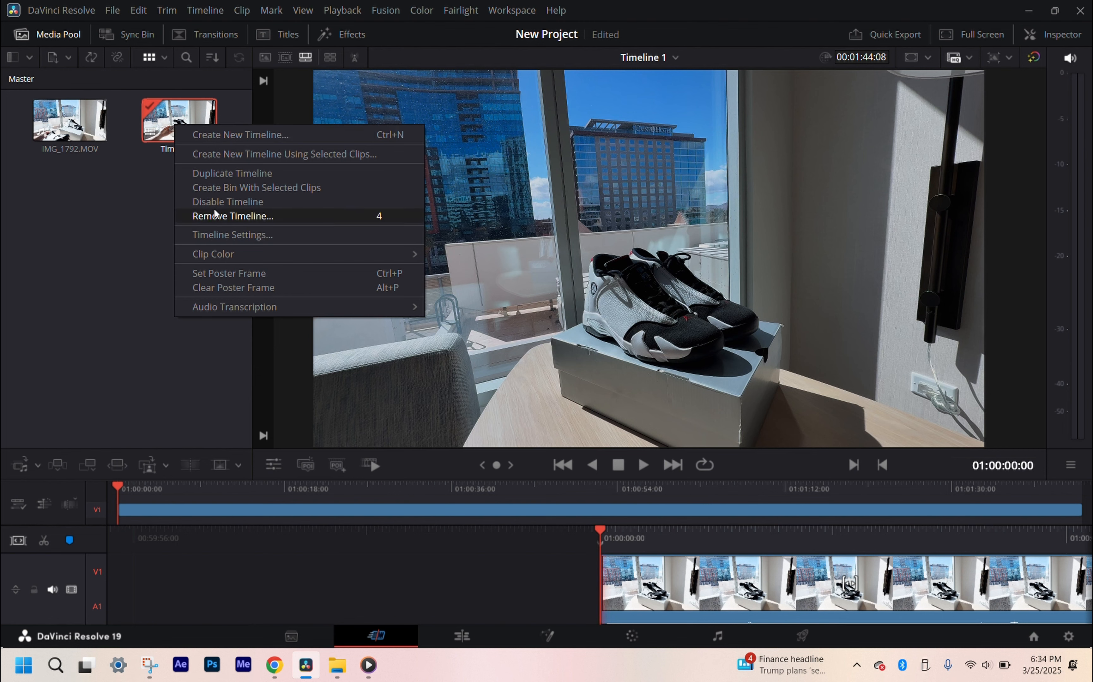
left_click(215, 234)
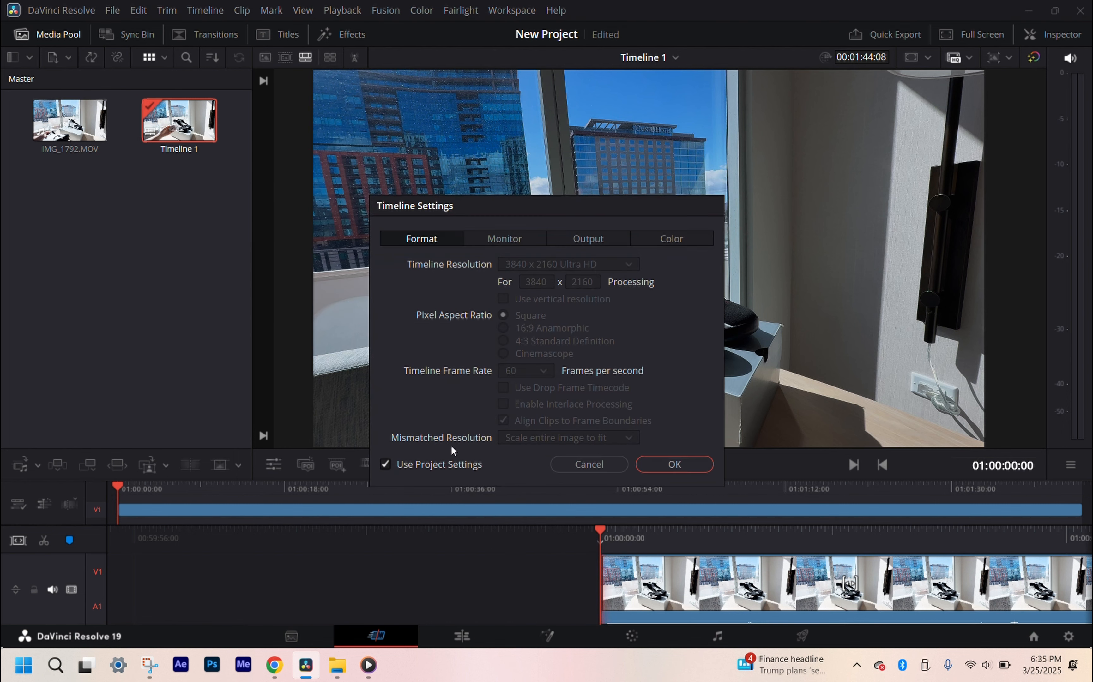
left_click(449, 464)
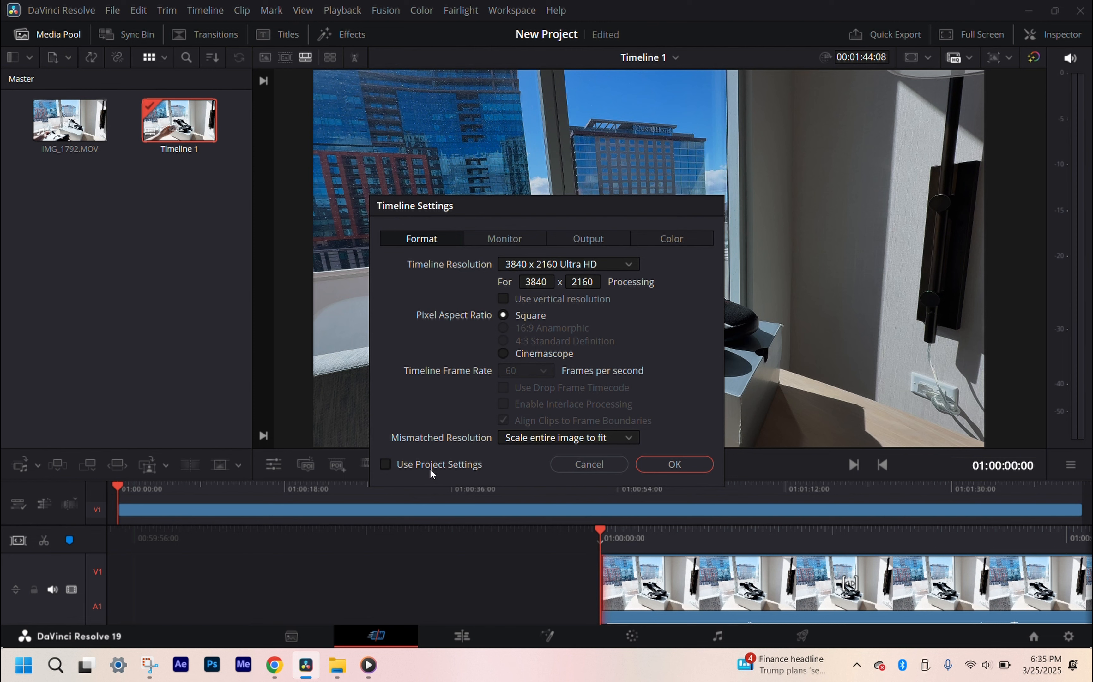
left_click(422, 464)
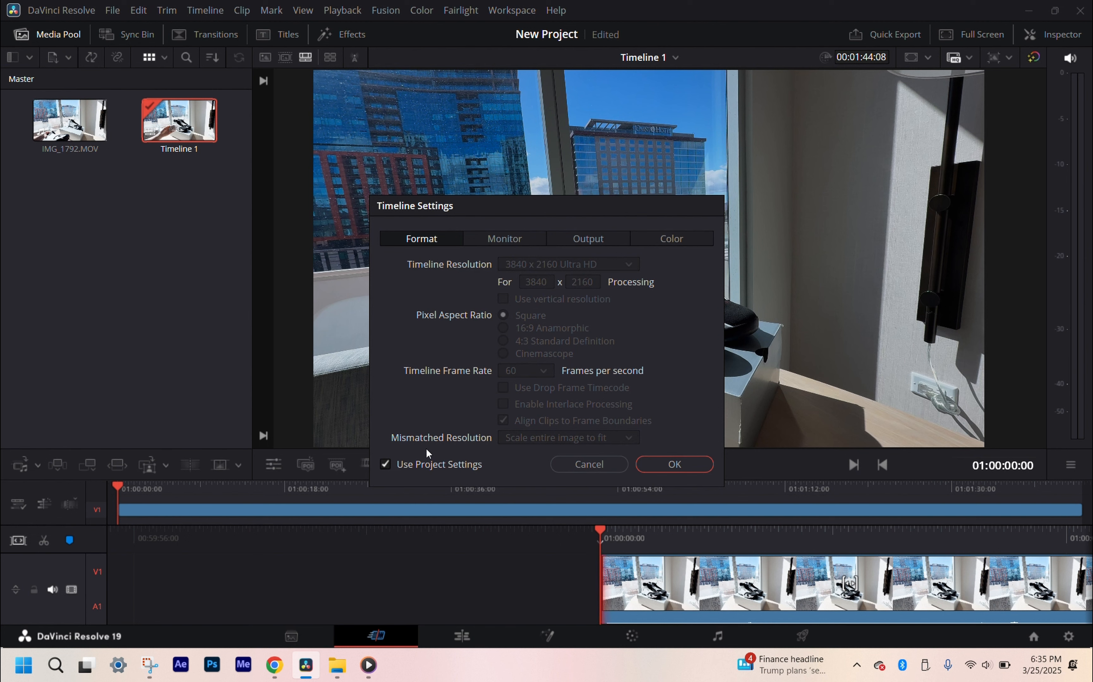
left_click(437, 463)
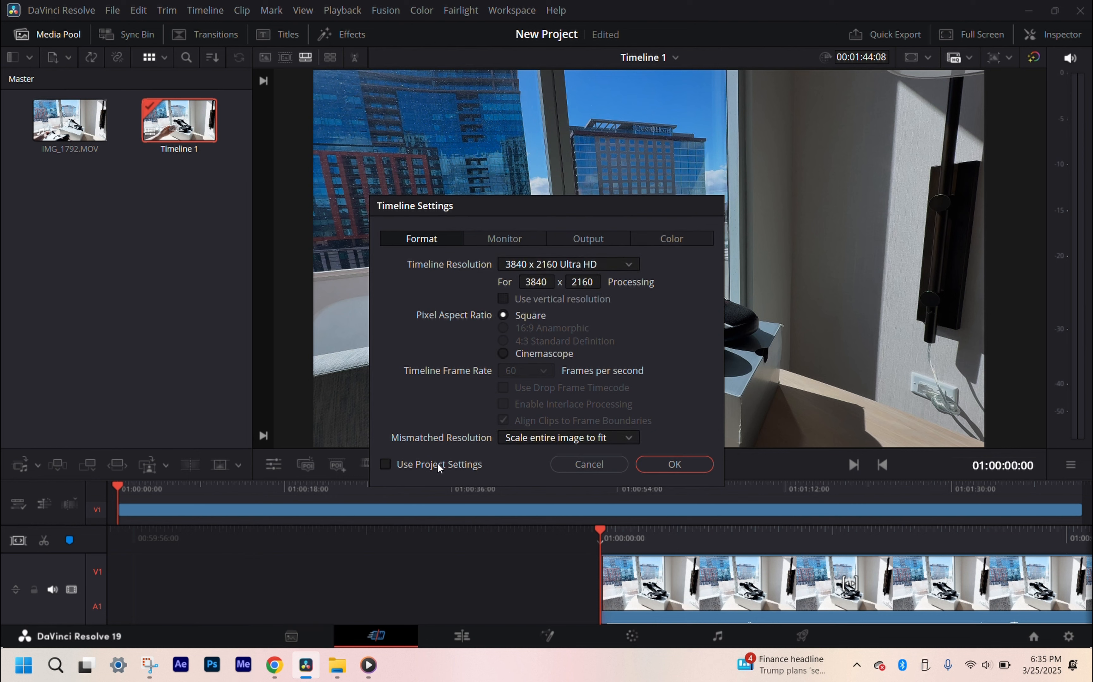
left_click(675, 465)
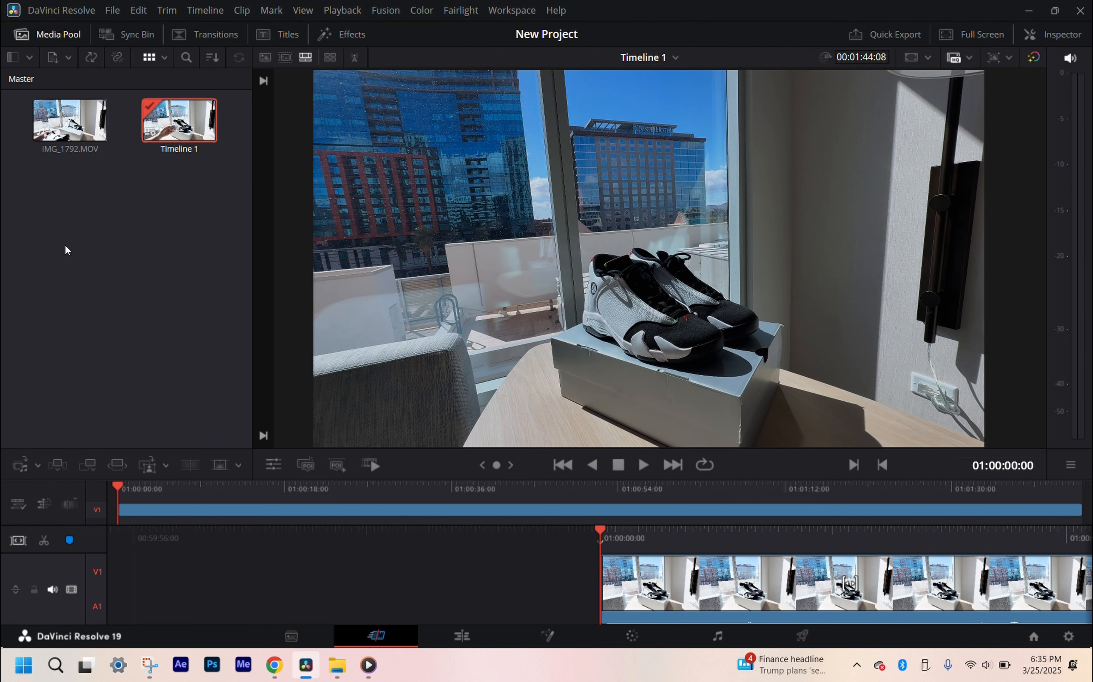
key("shift+9")
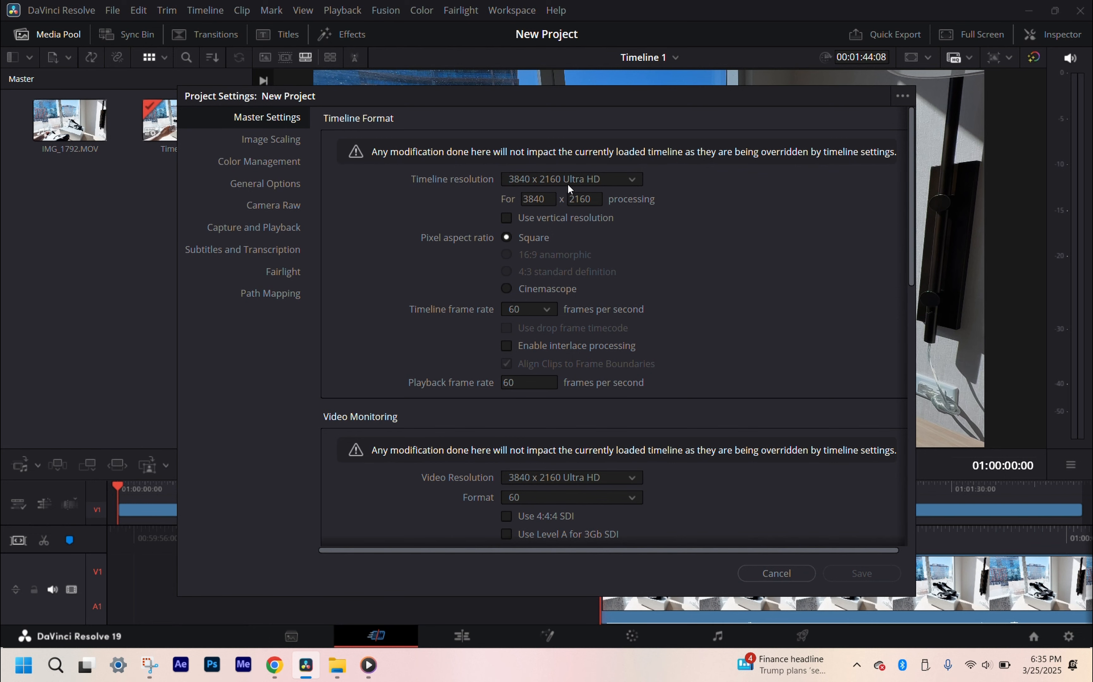
left_click(773, 575)
Step: Turn Use Project Settings on for Timeline 1, then review the project's master settings and close them without saving
right_click(190, 136)
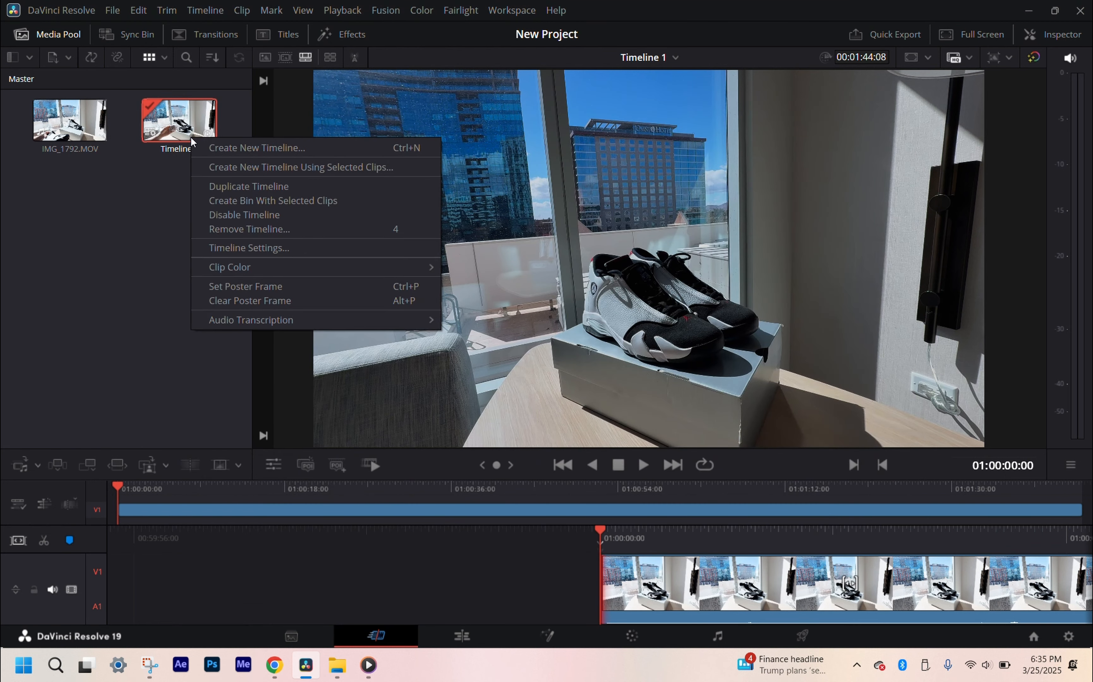
left_click(225, 248)
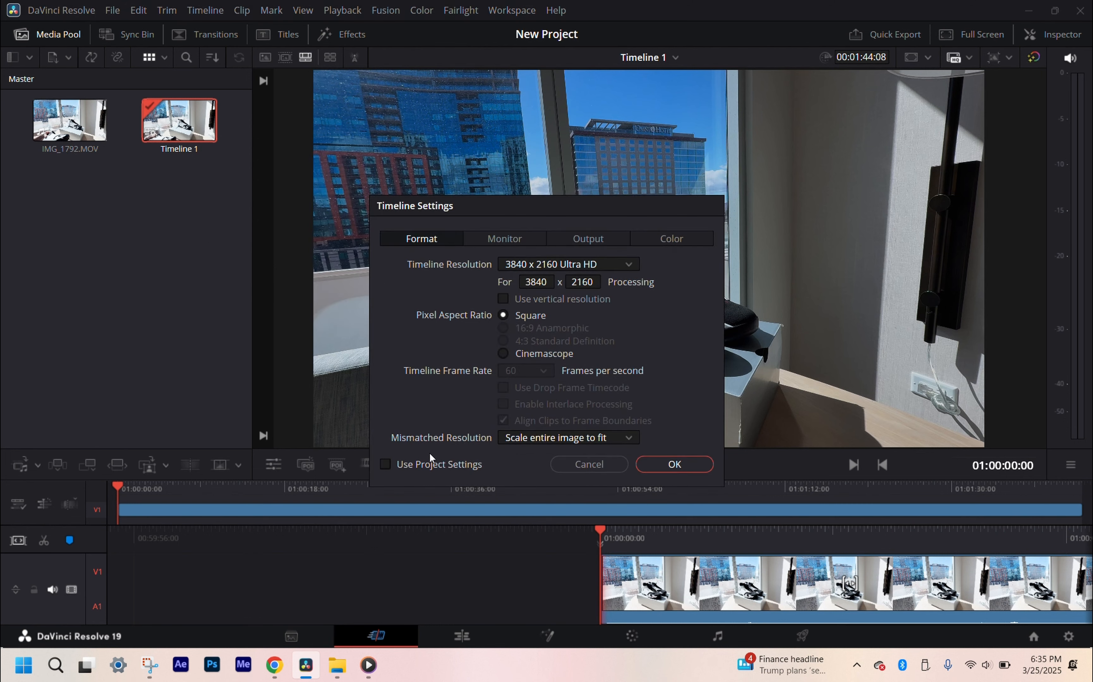
left_click(427, 464)
left_click(688, 465)
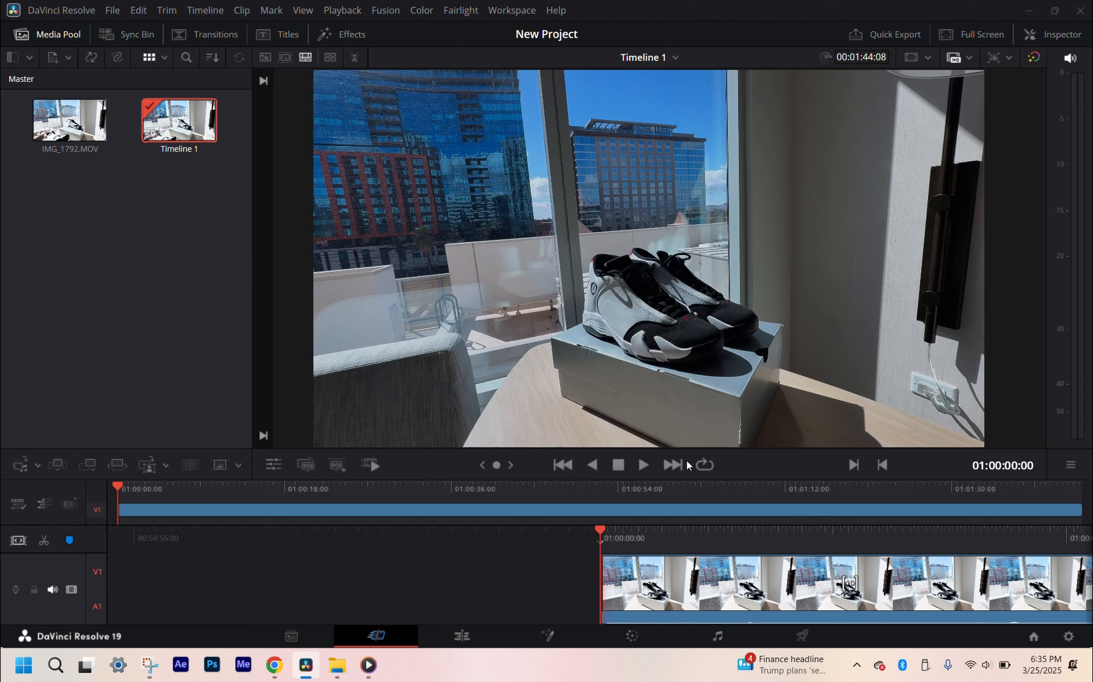
left_click(126, 295)
key("shift+9")
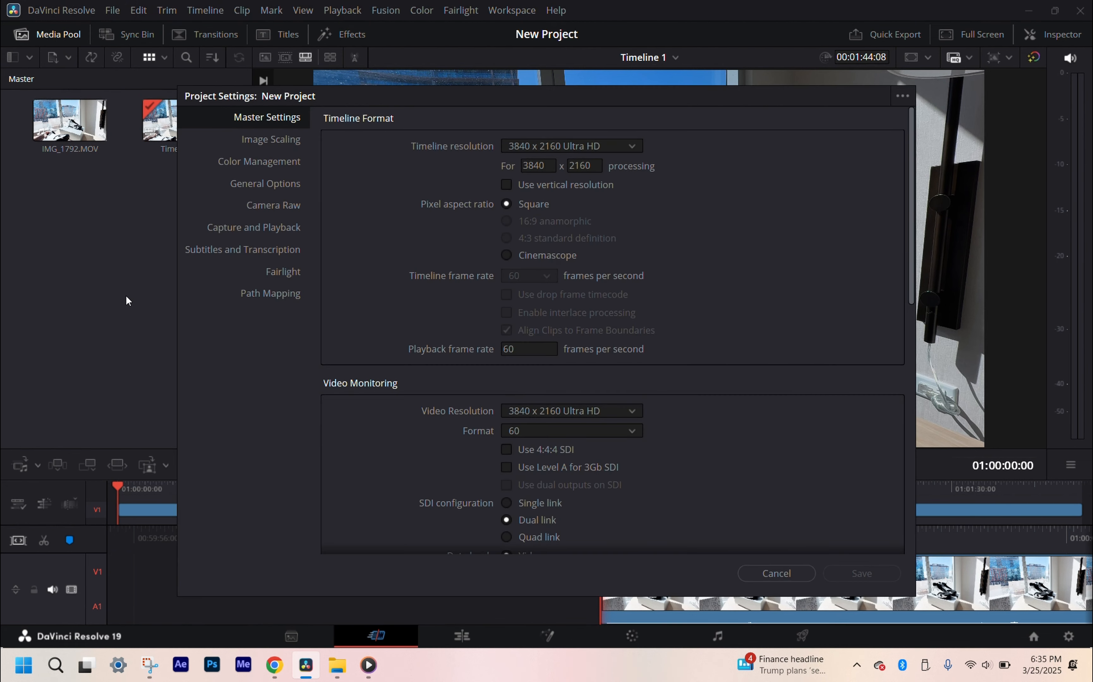
scroll(348, 266, "down", 5)
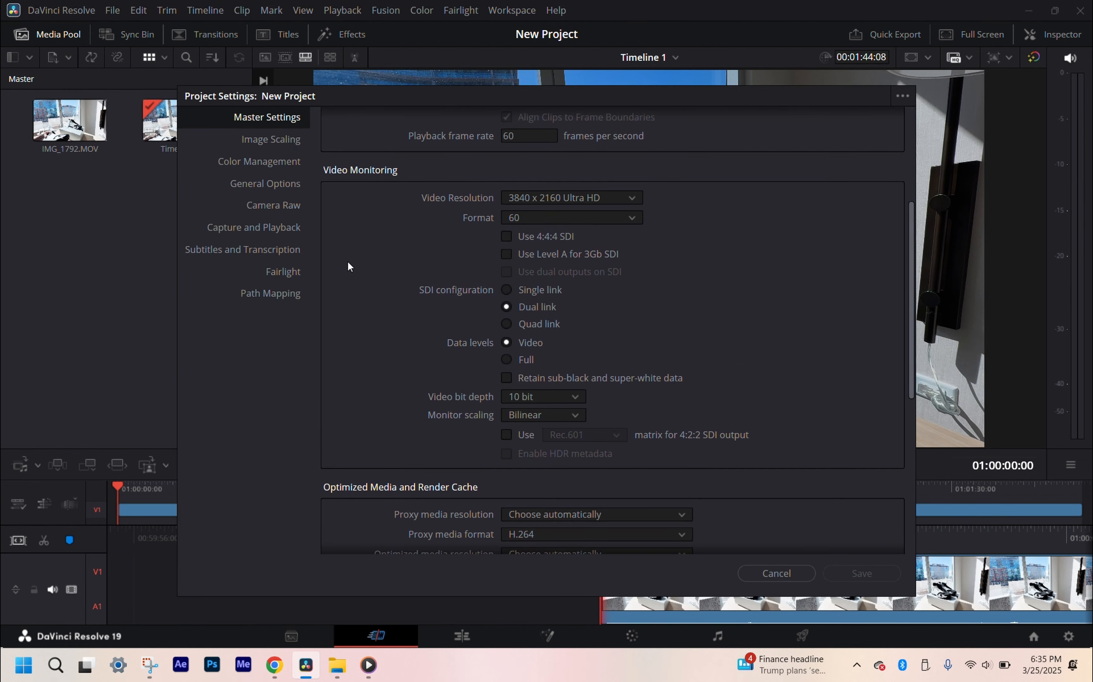
left_click(743, 577)
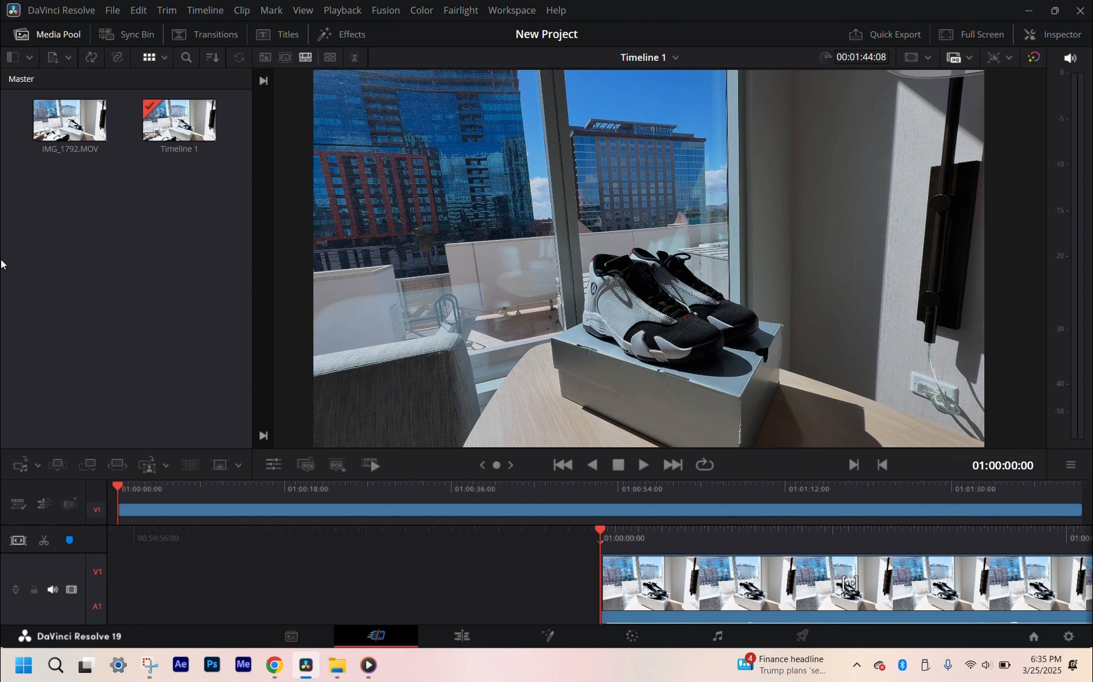
Step: Play the timeline briefly, delete its clip, and delete Timeline 1 from the media pool
key("space")
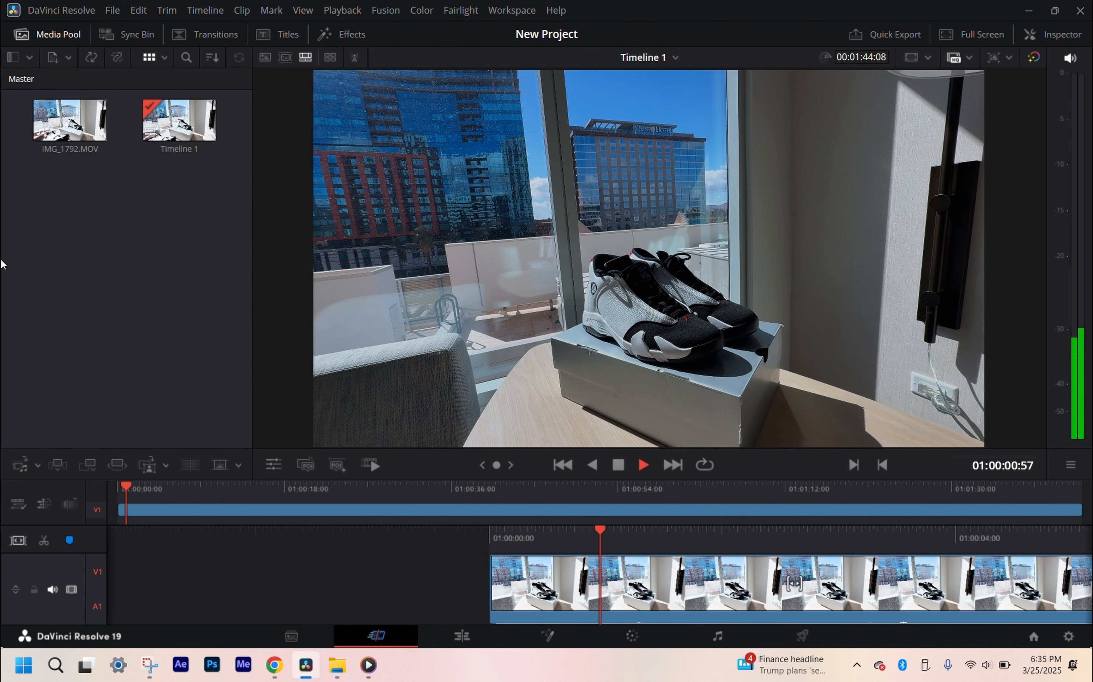
left_click(186, 507)
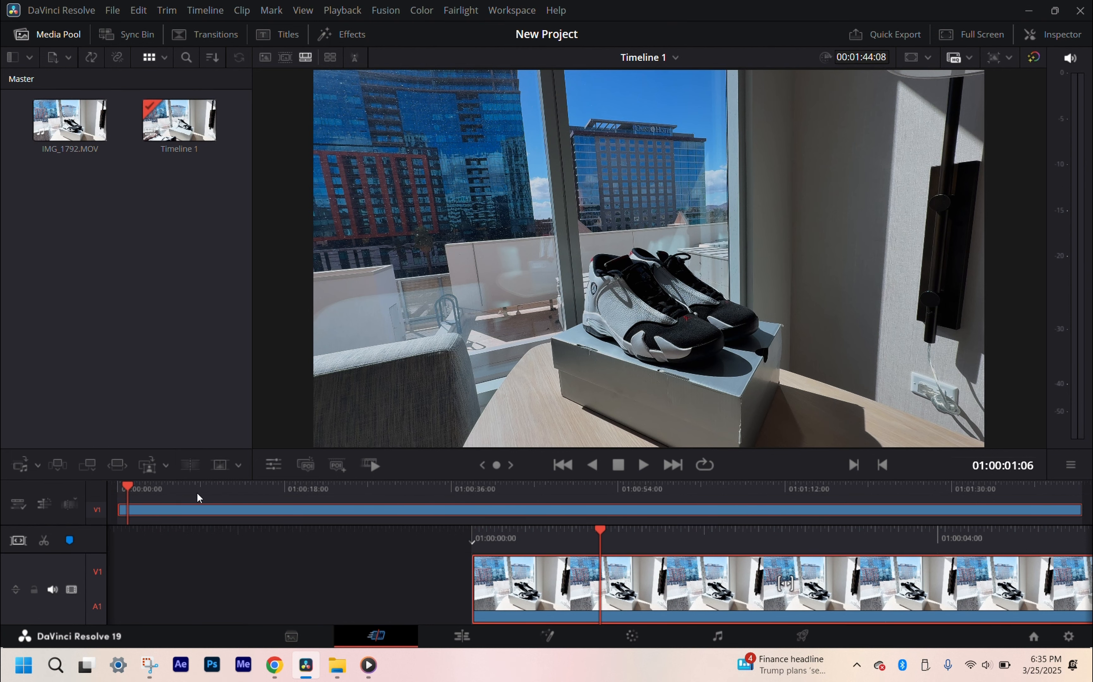
key("Delete")
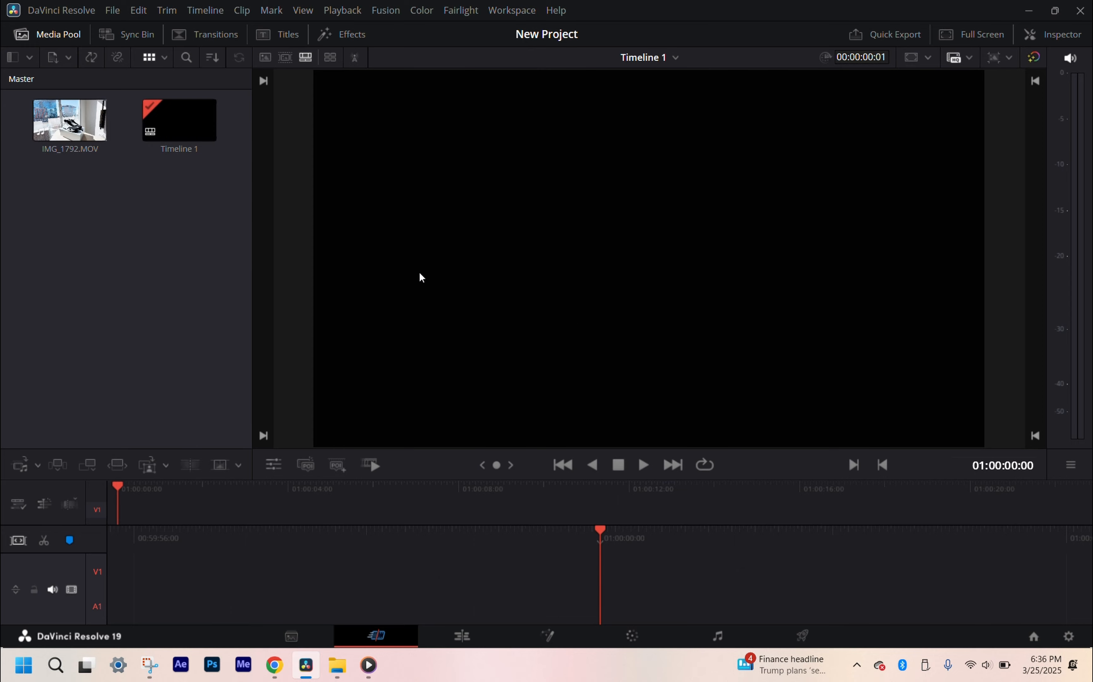
left_click(191, 126)
key("Delete")
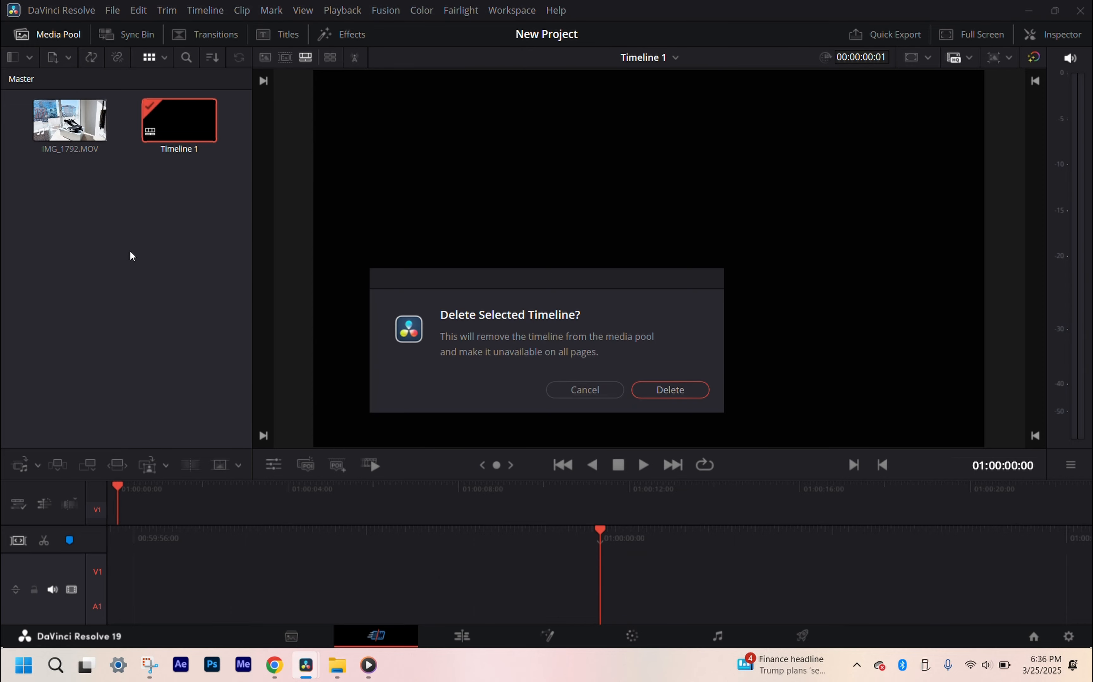
left_click(654, 392)
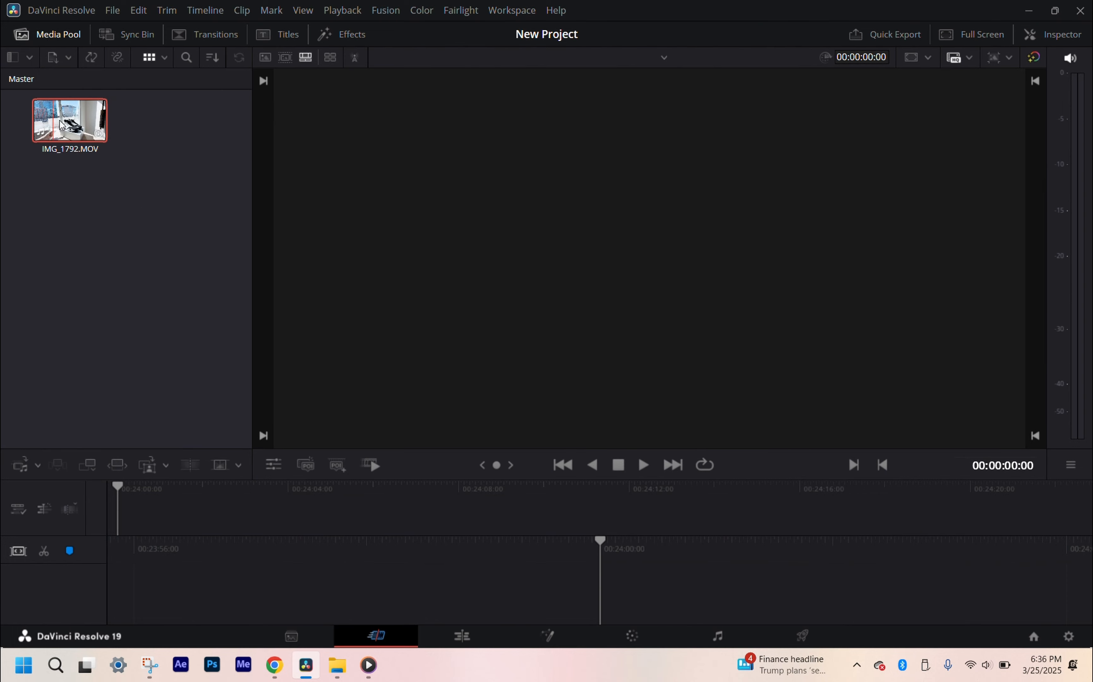
Step: Create a new empty timeline with nothing selected in the media pool, and delete that timeline again
left_click(71, 127)
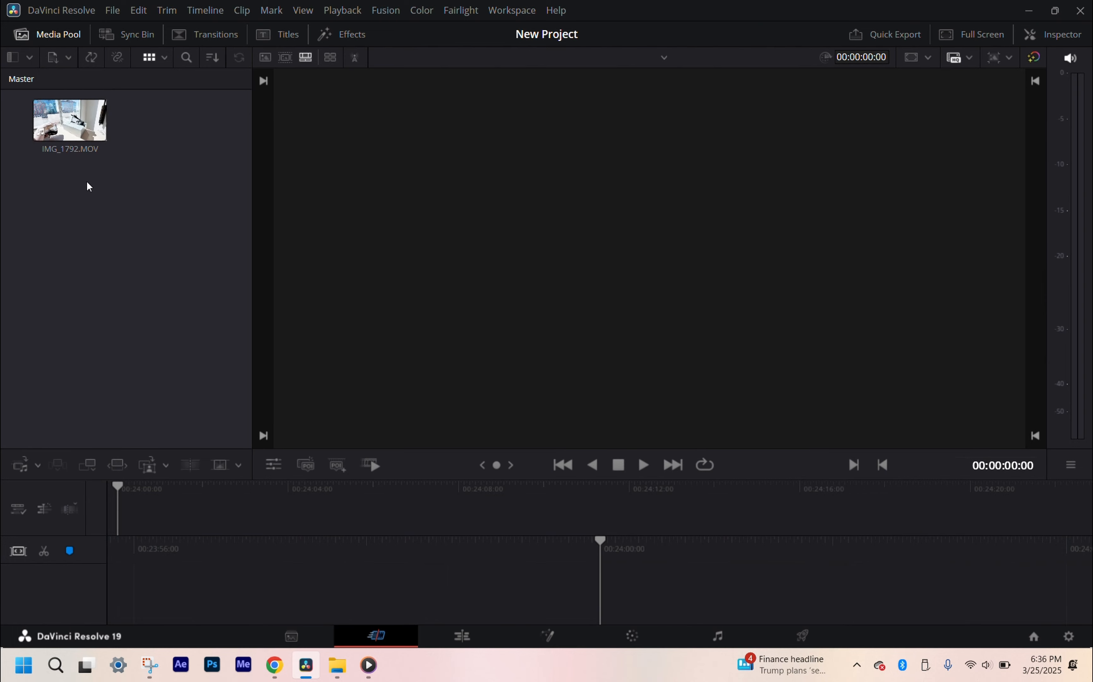
left_click(93, 313)
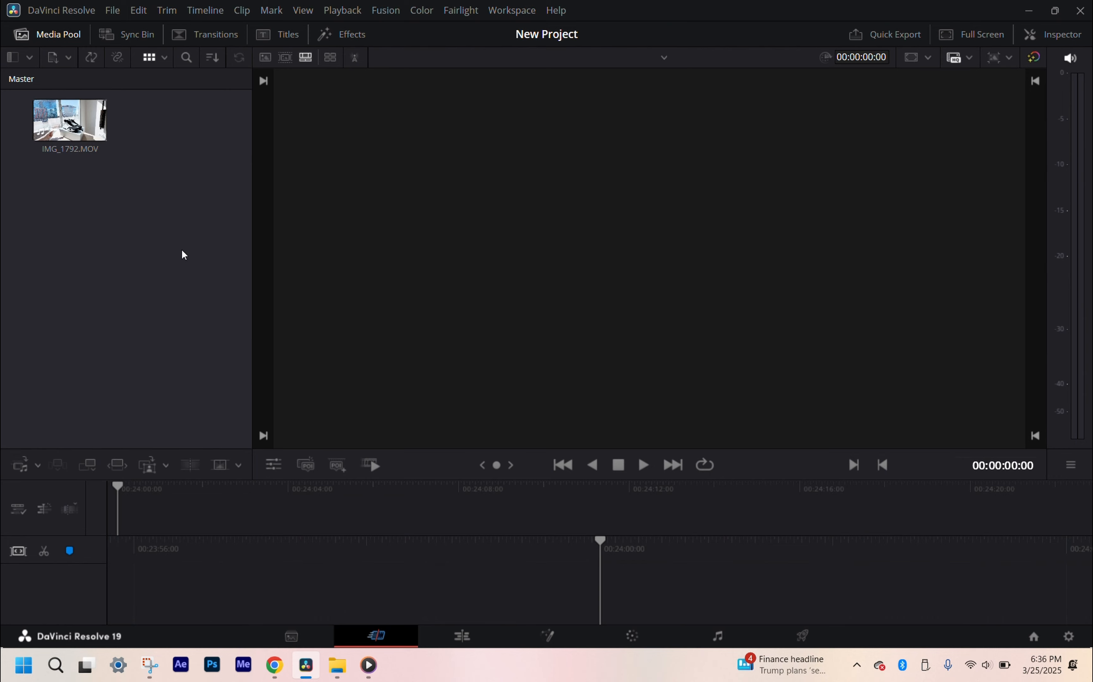
key("ctrl+n")
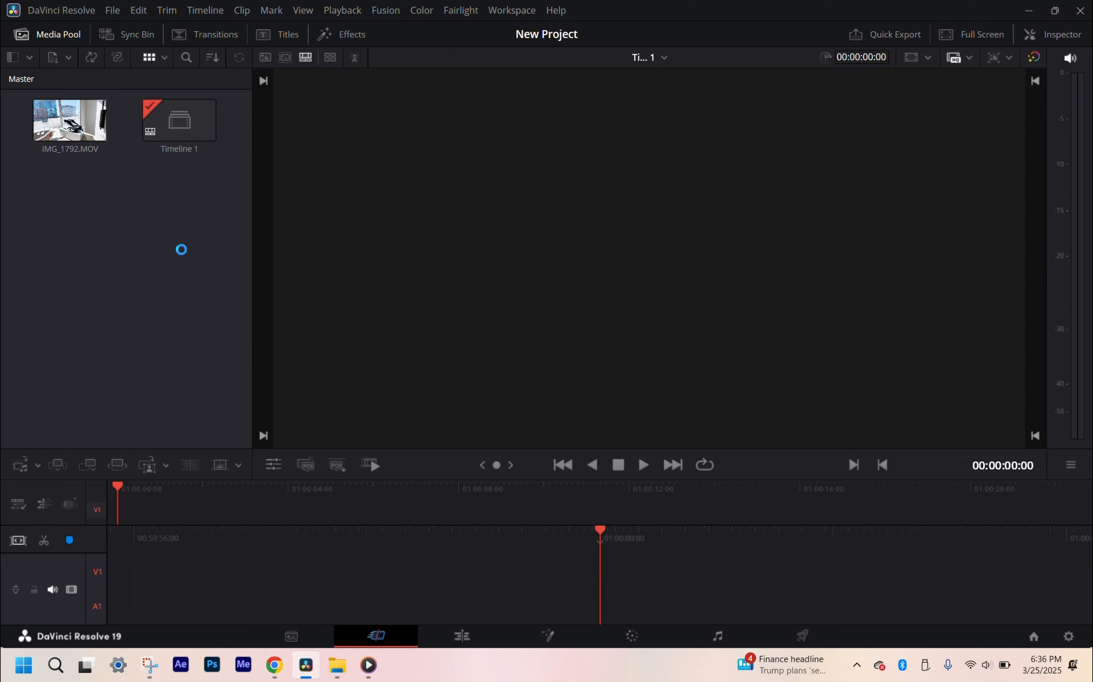
left_click(162, 127)
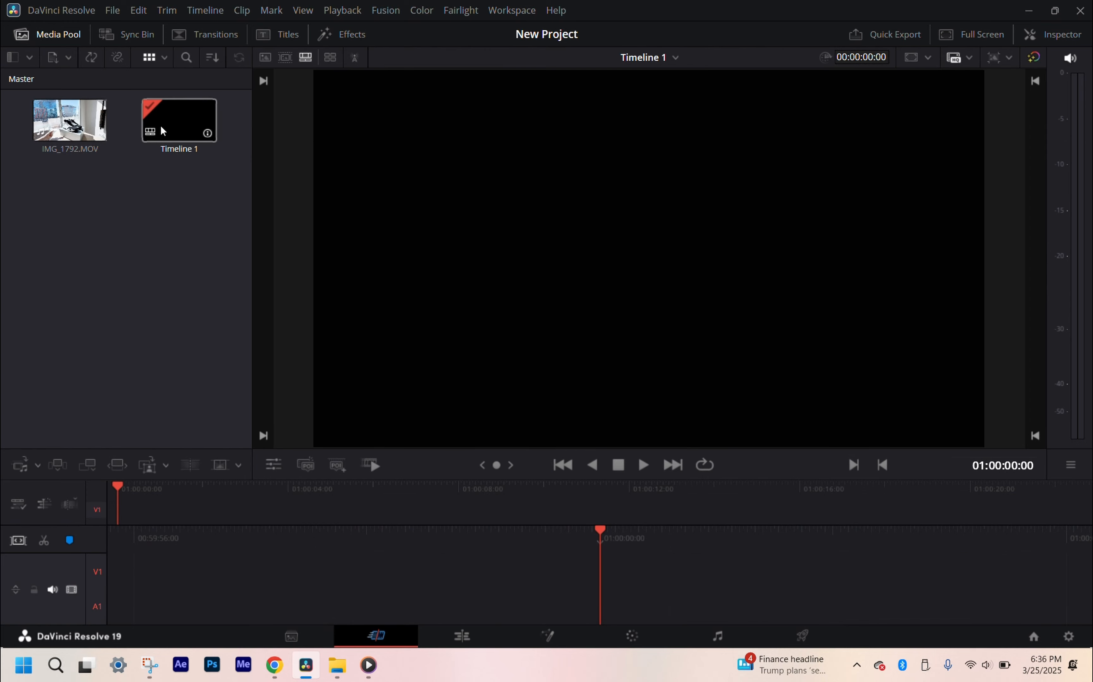
key("Delete")
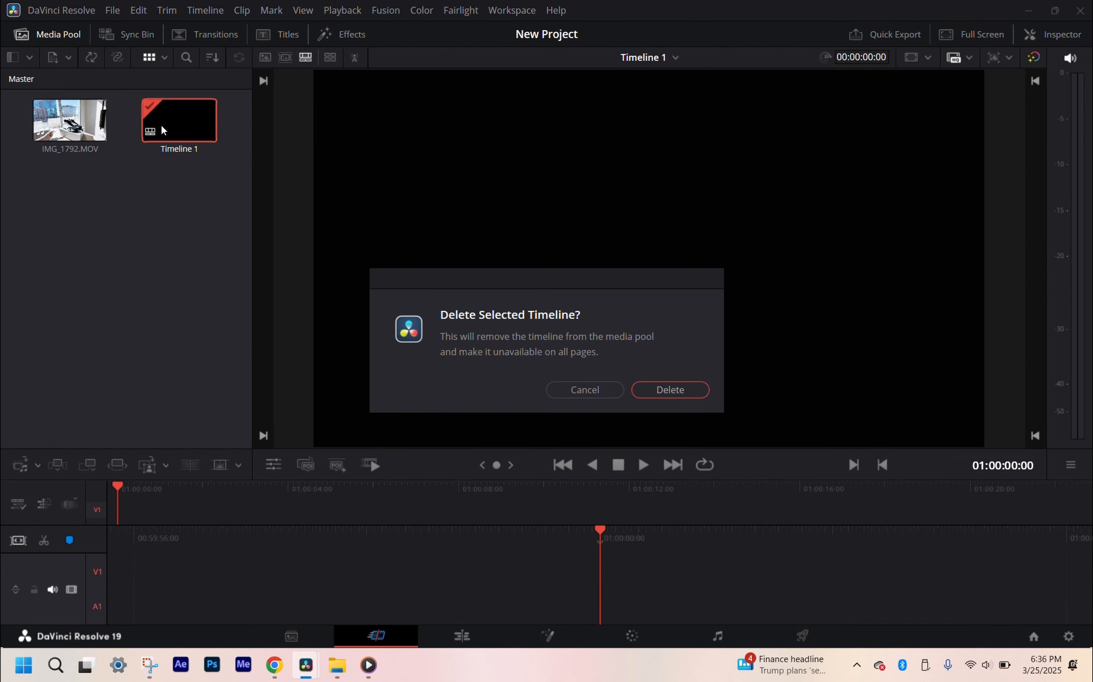
left_click(700, 393)
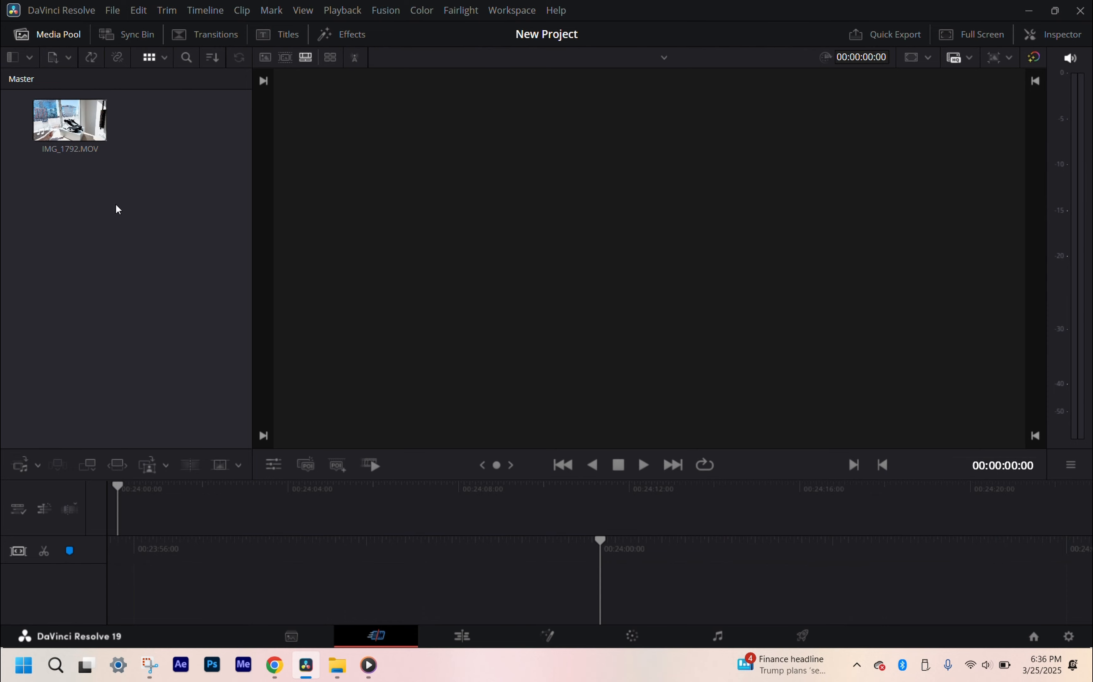
Step: Create a new timeline from IMG_1792.MOV and split the clip at 01:00:01:44
left_click_drag(70, 120, 161, 523)
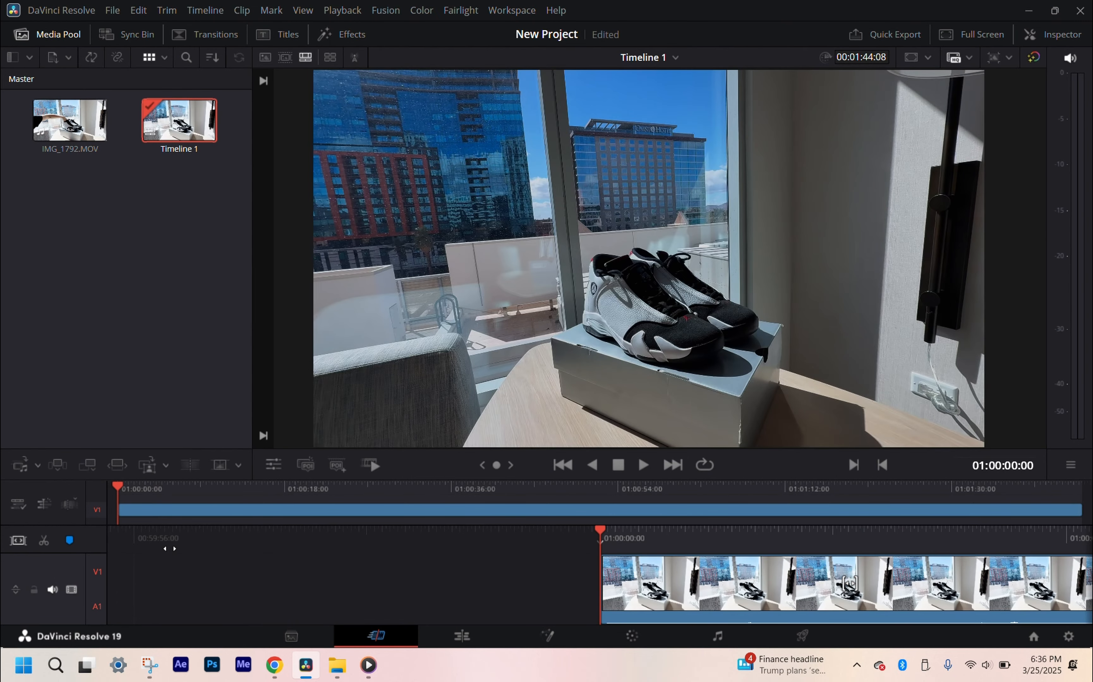
key("space")
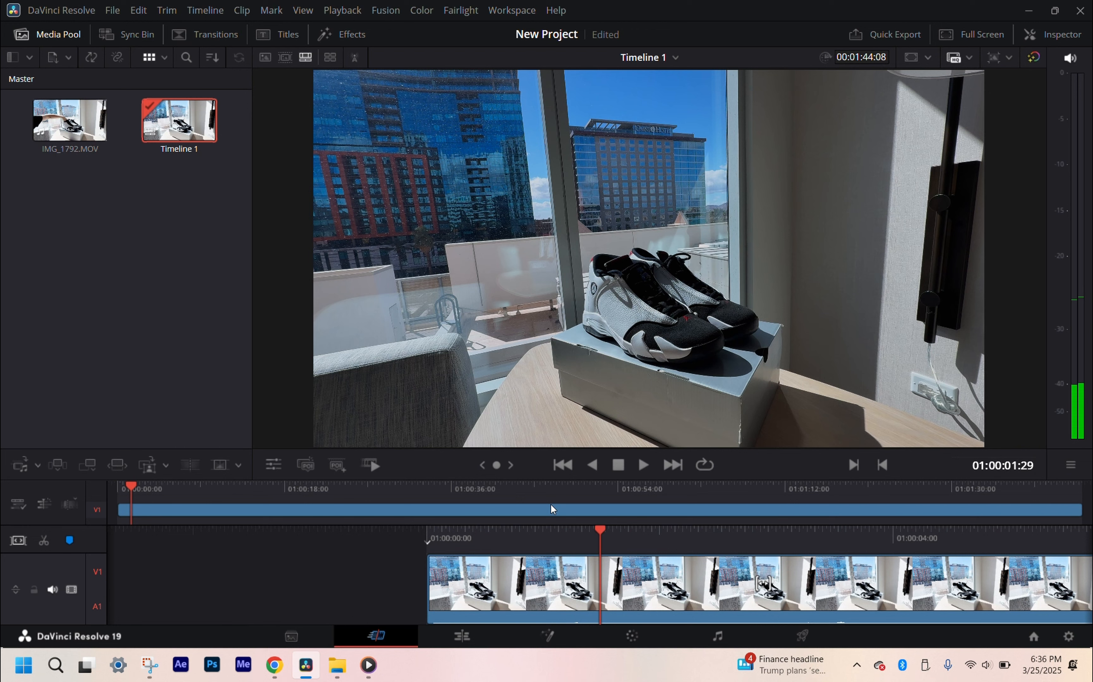
key("space")
key("ctrl+b")
Step: Make a second split in the clip at 01:00:02:16 and ripple-delete the segment between the two cuts
key("space")
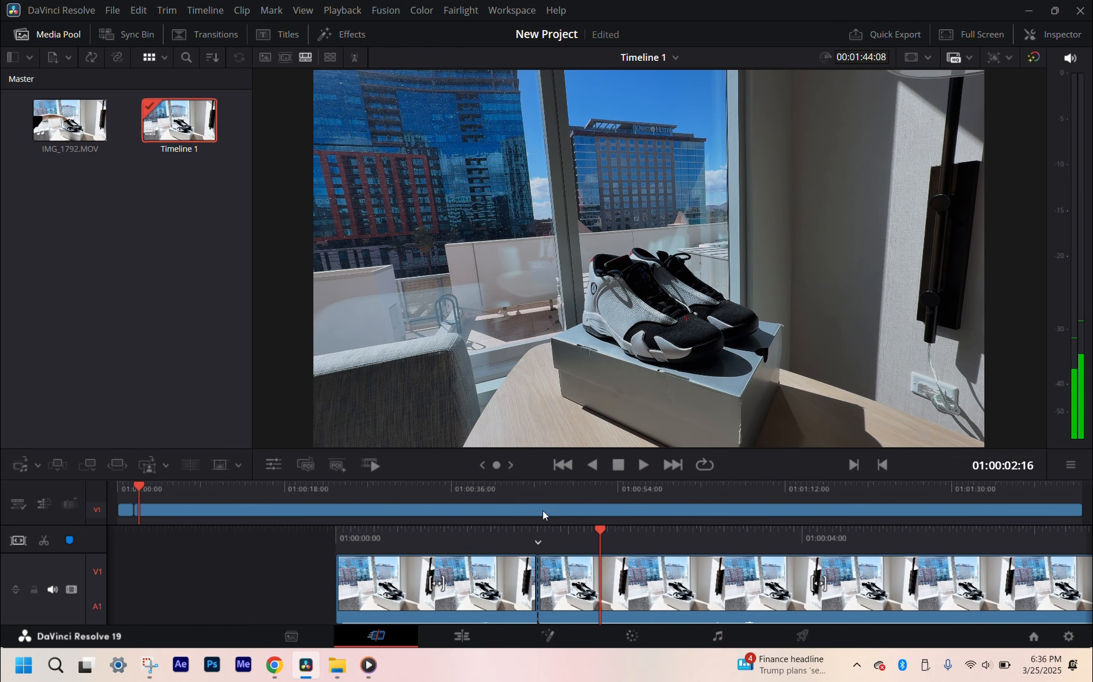
key("ctrl+b")
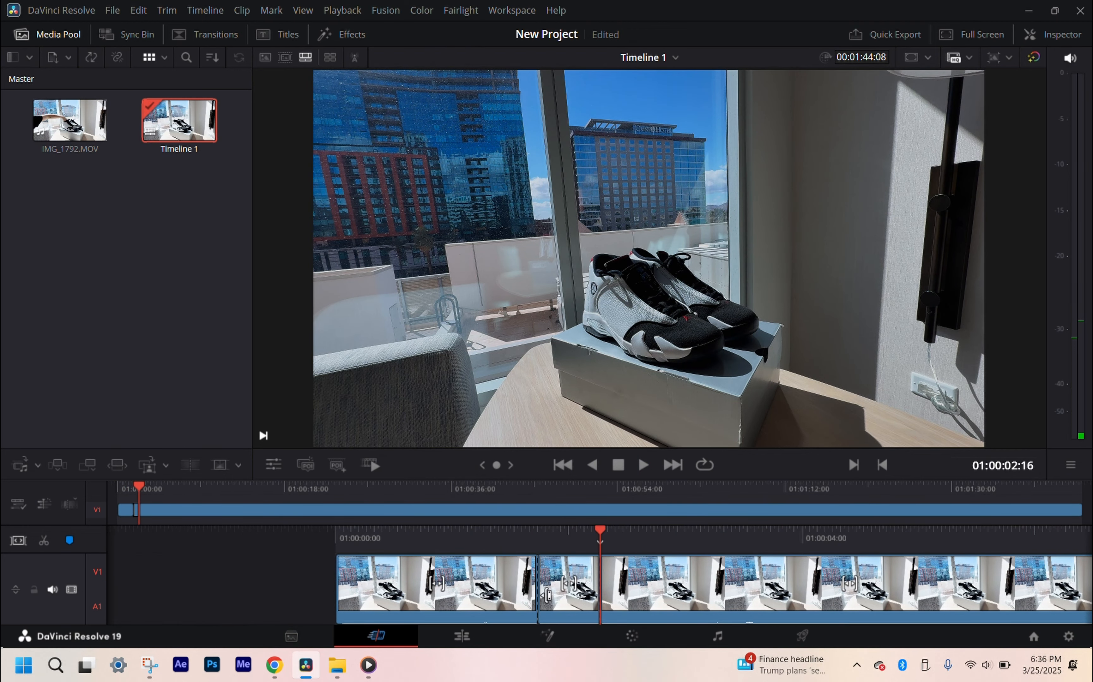
left_click(560, 610)
key("Delete")
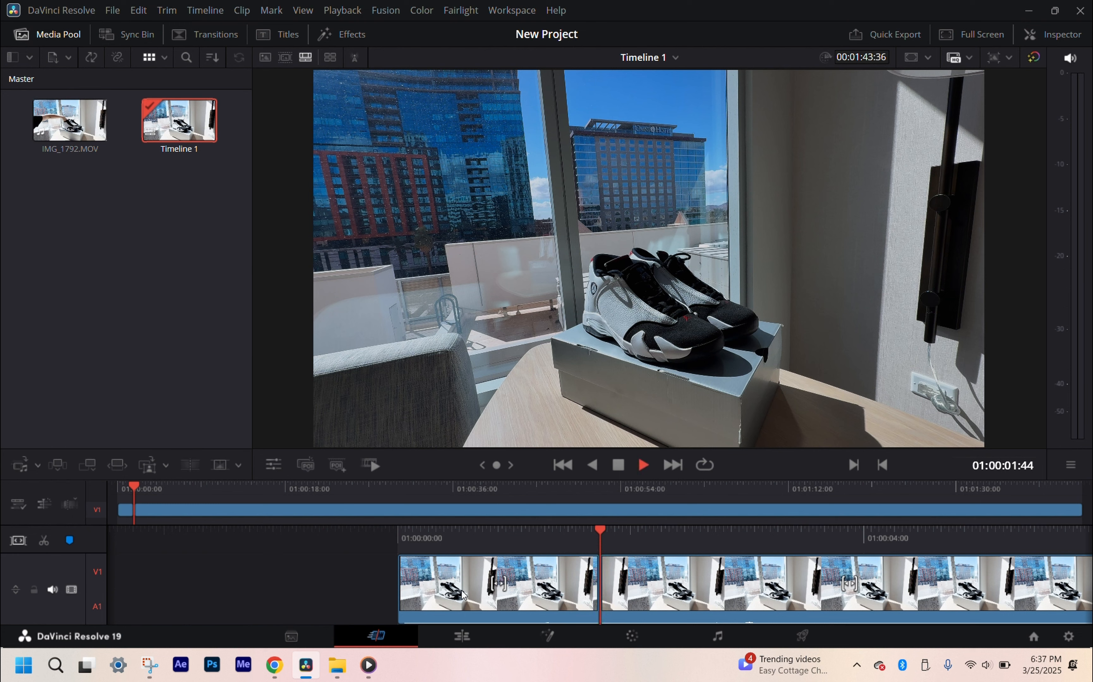
Step: Split the clip at 01:00:03:19 and set the speed of the segment between the two cuts to 509
key("space")
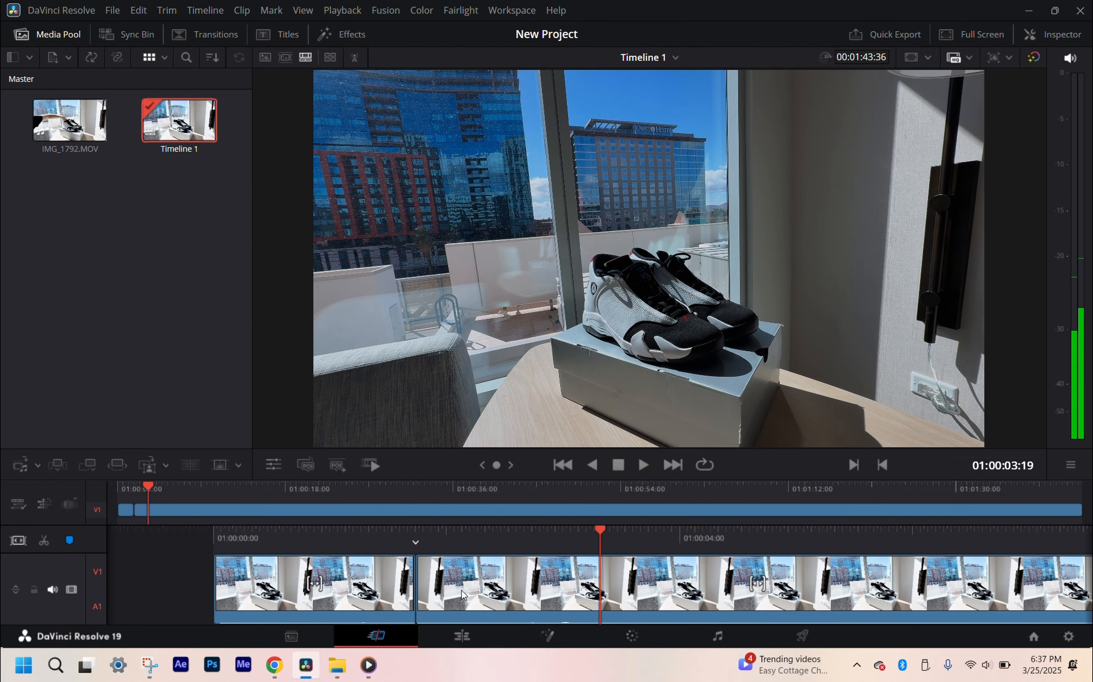
key("ctrl+b")
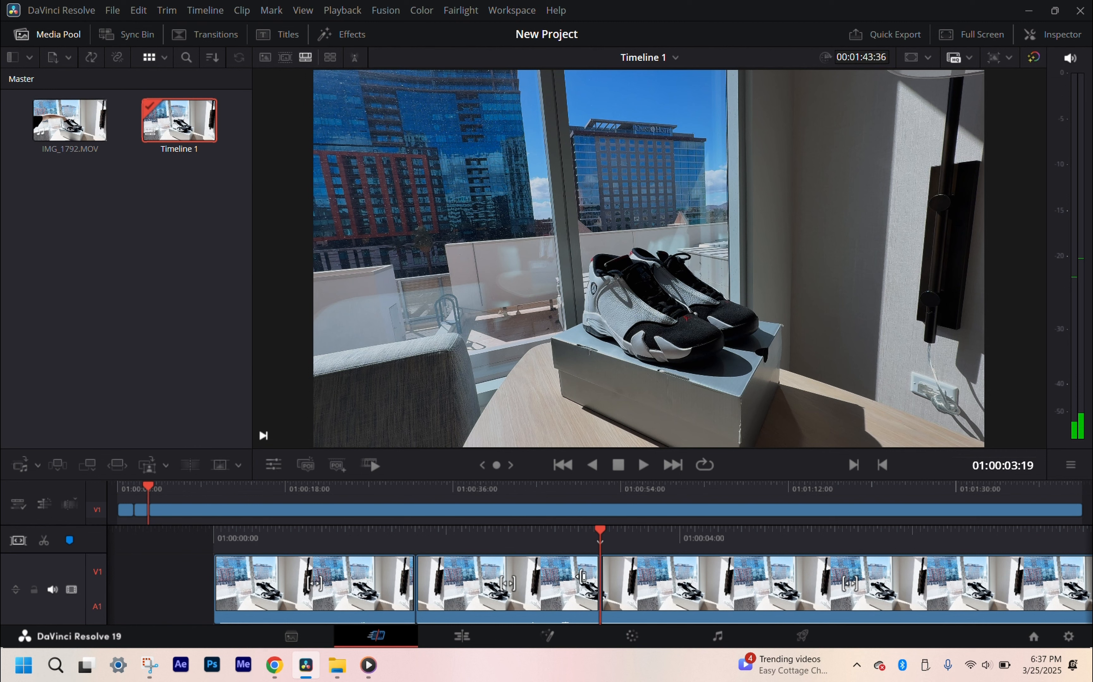
left_click(572, 577)
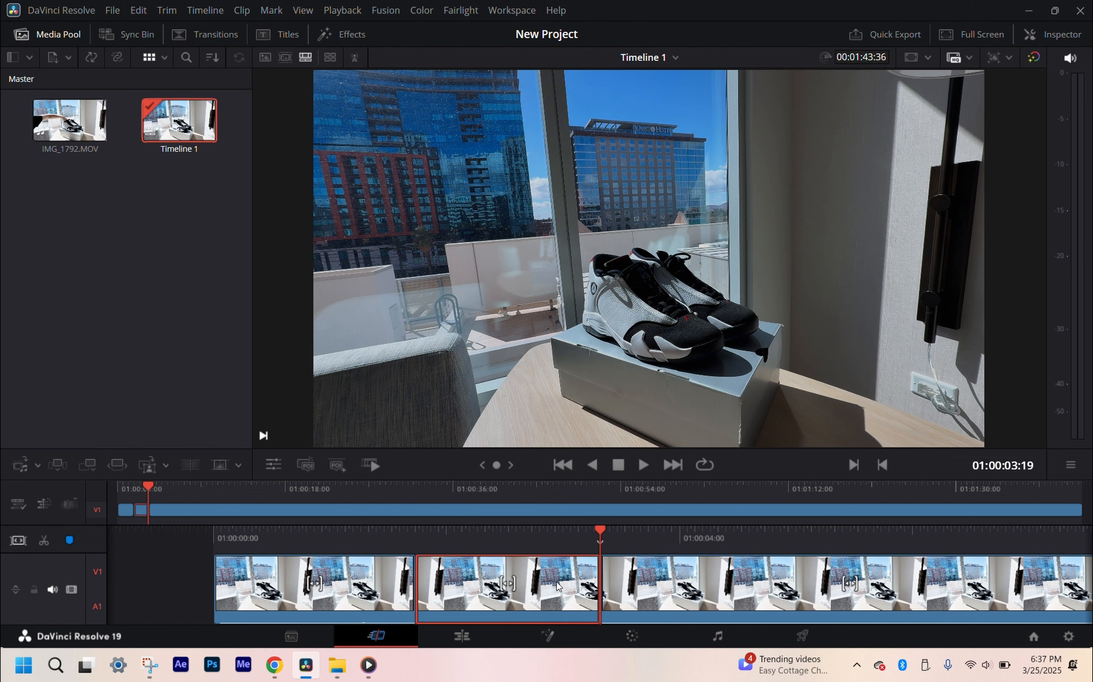
right_click(562, 571)
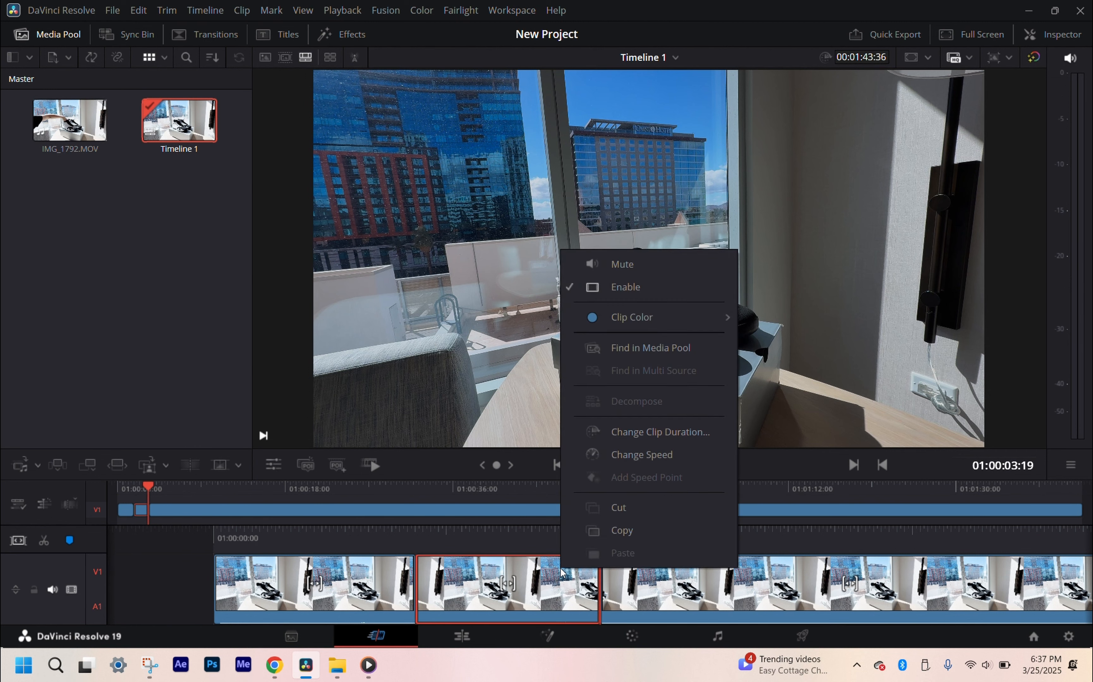
left_click(708, 462)
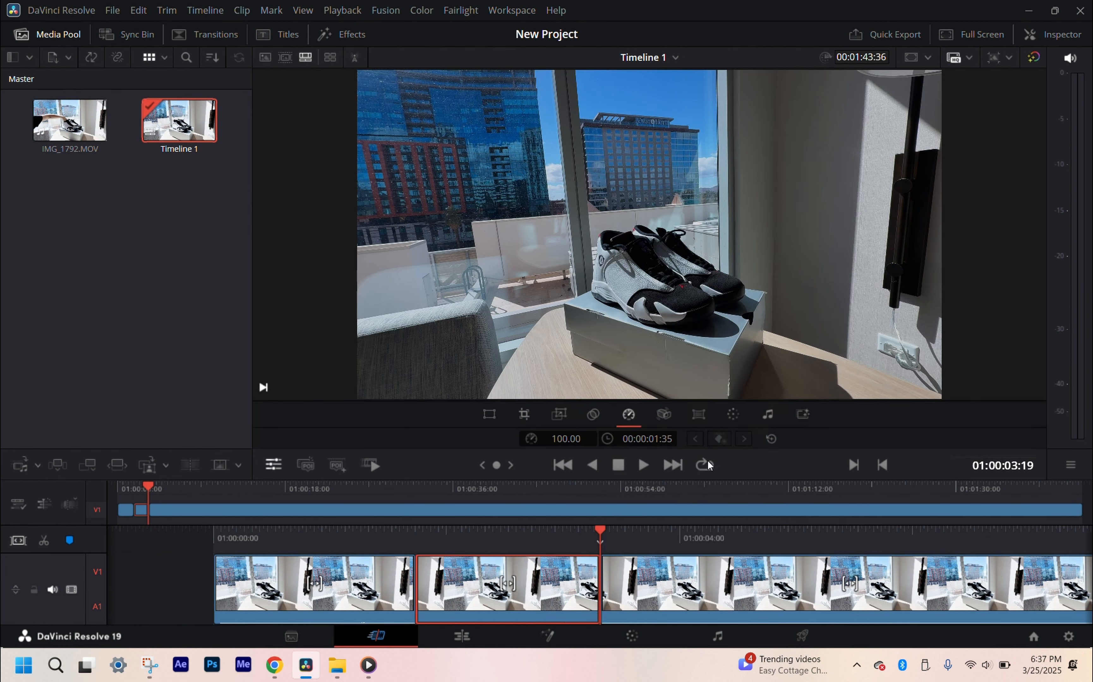
left_click_drag(567, 439, 506, 486)
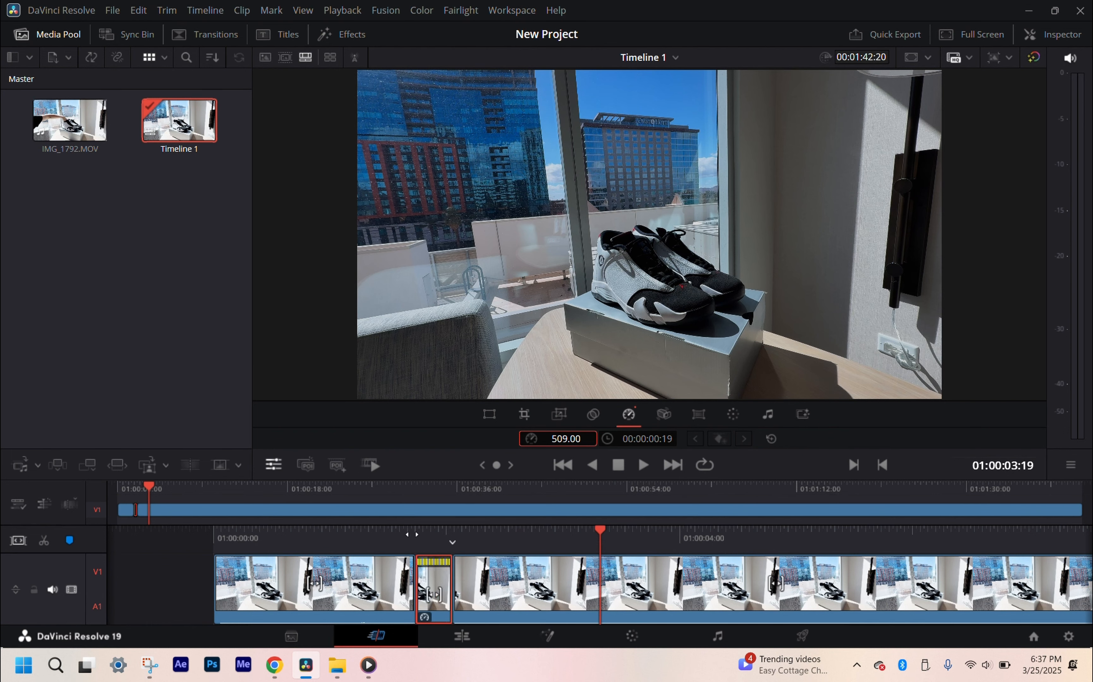
Step: Play the timeline through the sped-up middle segment and undo its speed change
left_click_drag(322, 536, 642, 569)
key("space")
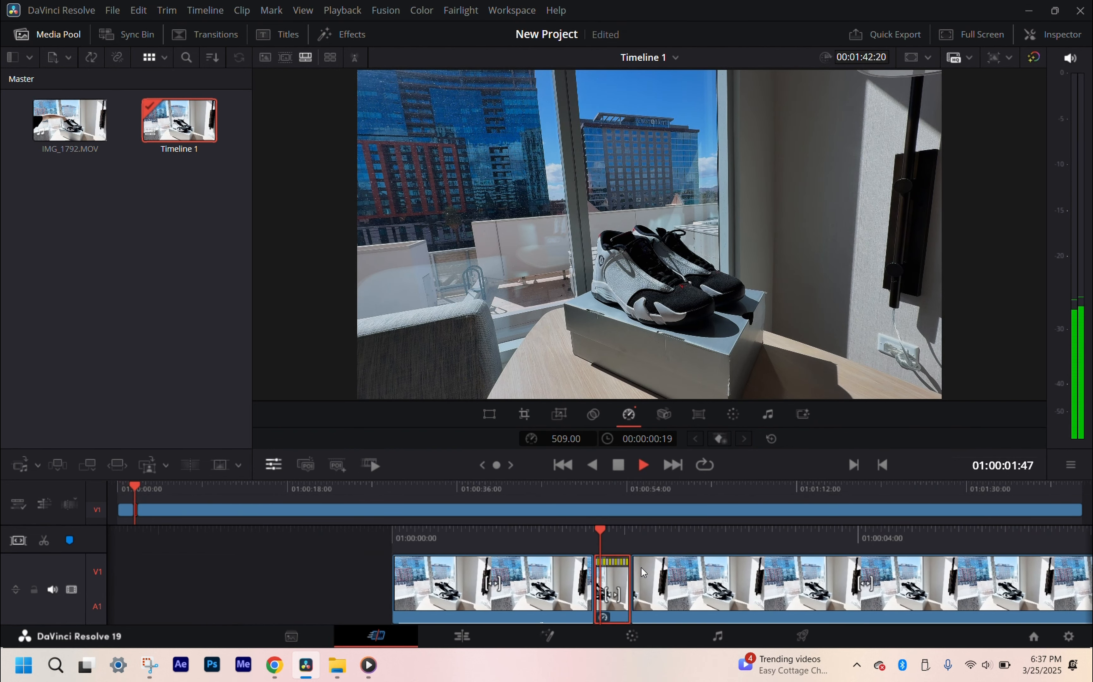
key("space")
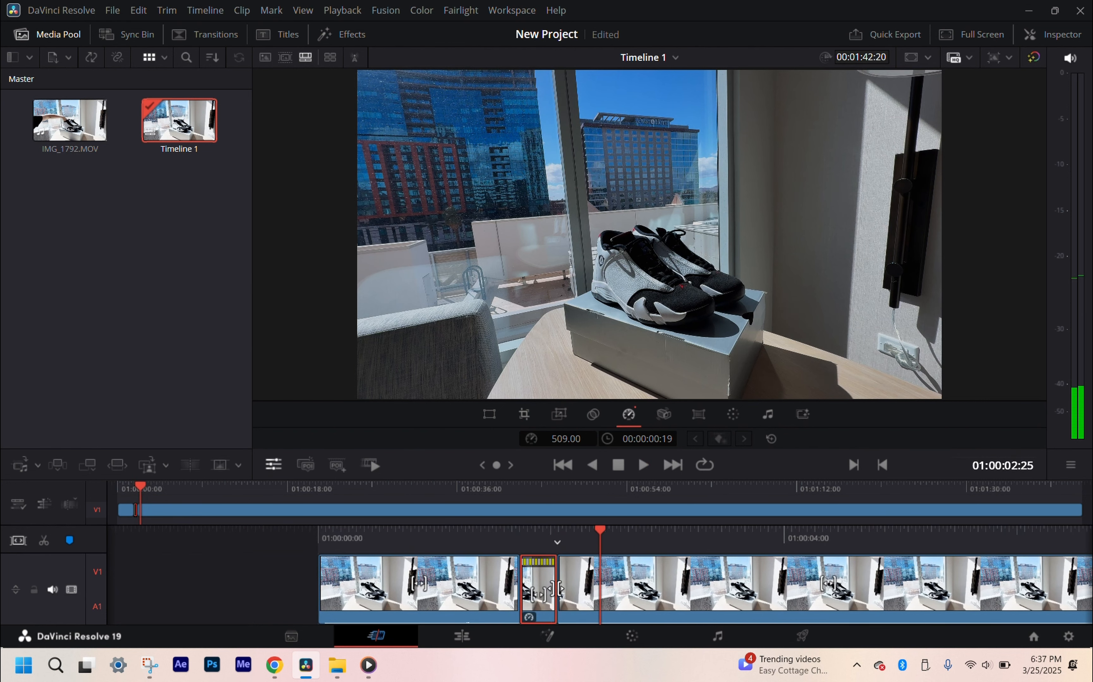
key("ctrl+z")
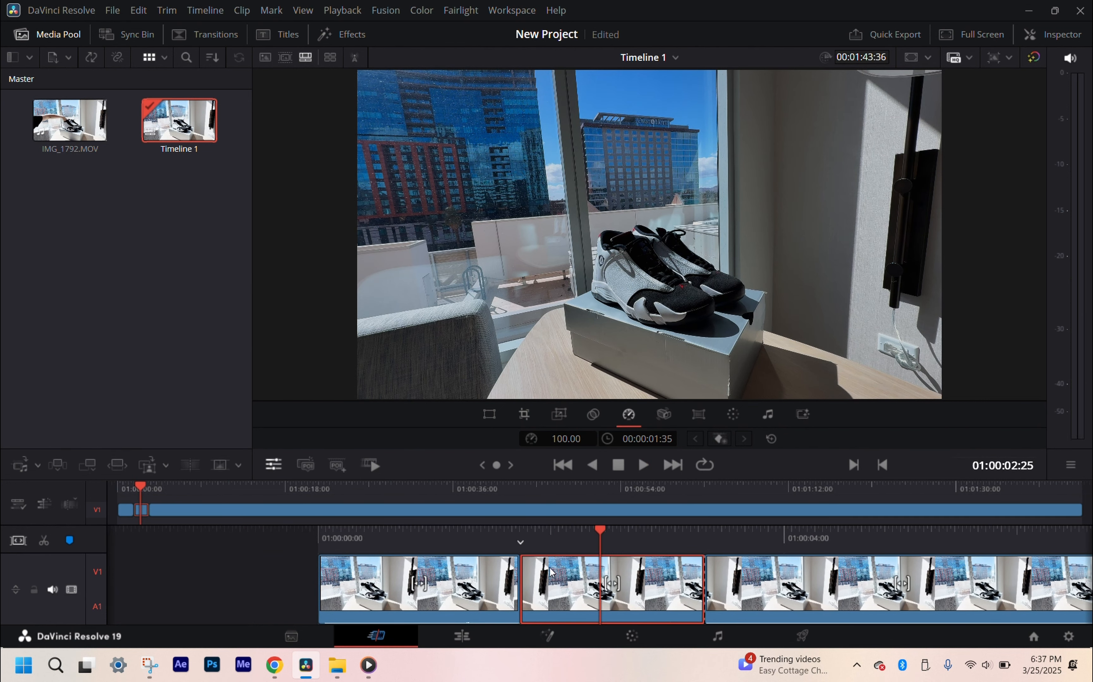
Step: Mute the middle segment and play the timeline from near its start through that segment
right_click(550, 572)
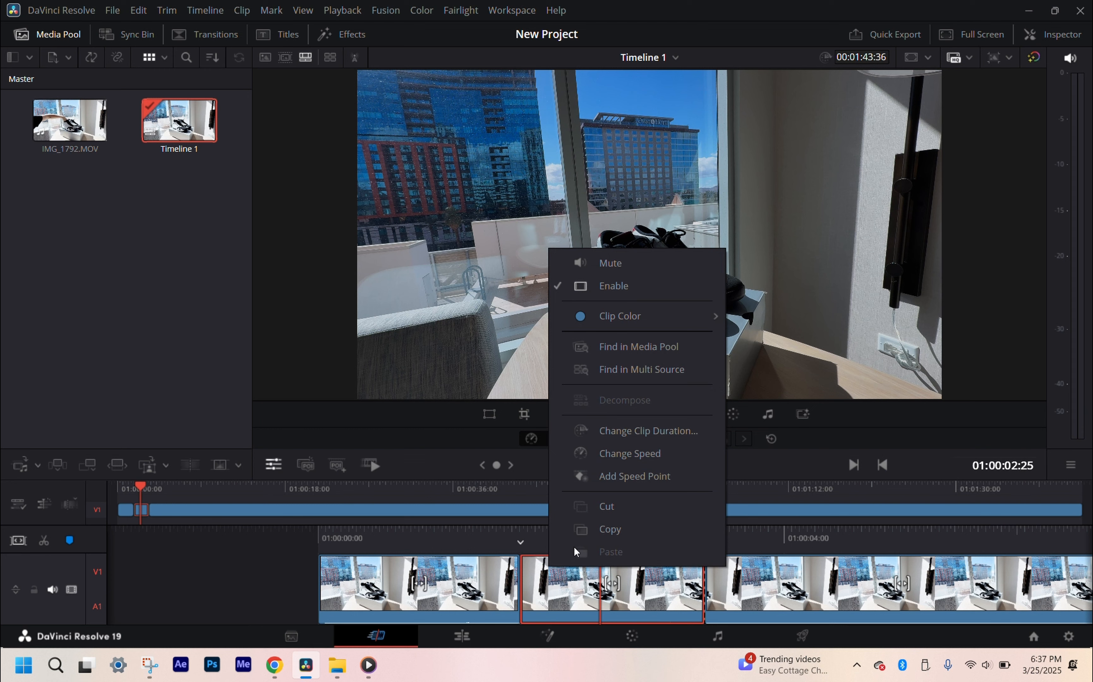
left_click(592, 271)
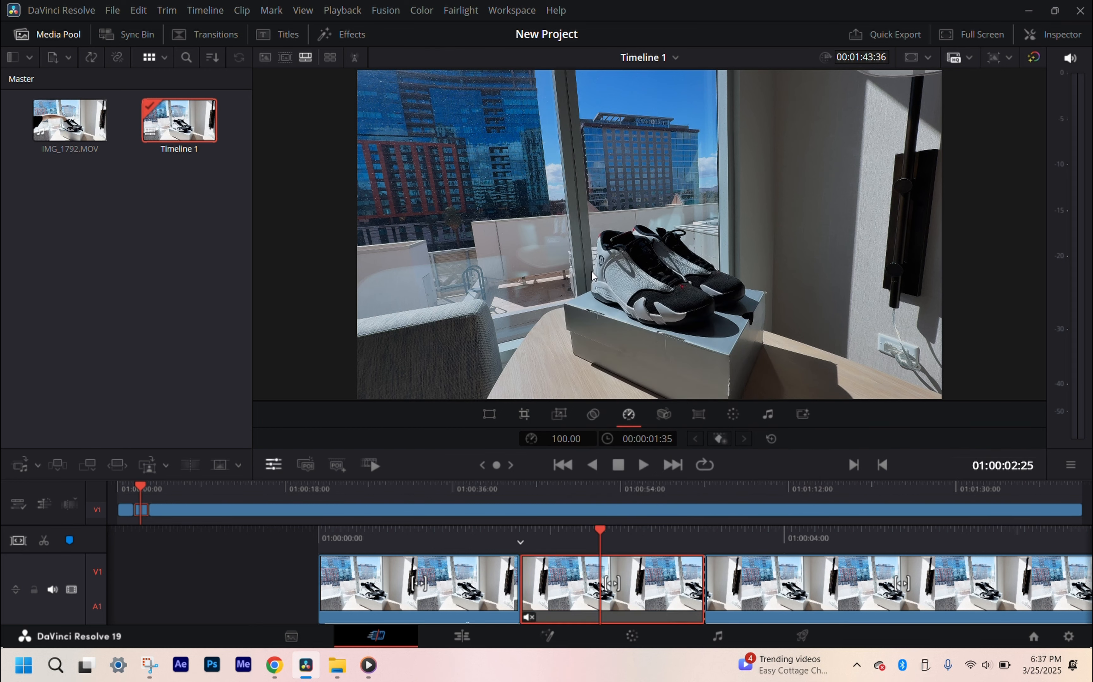
left_click_drag(375, 531, 646, 531)
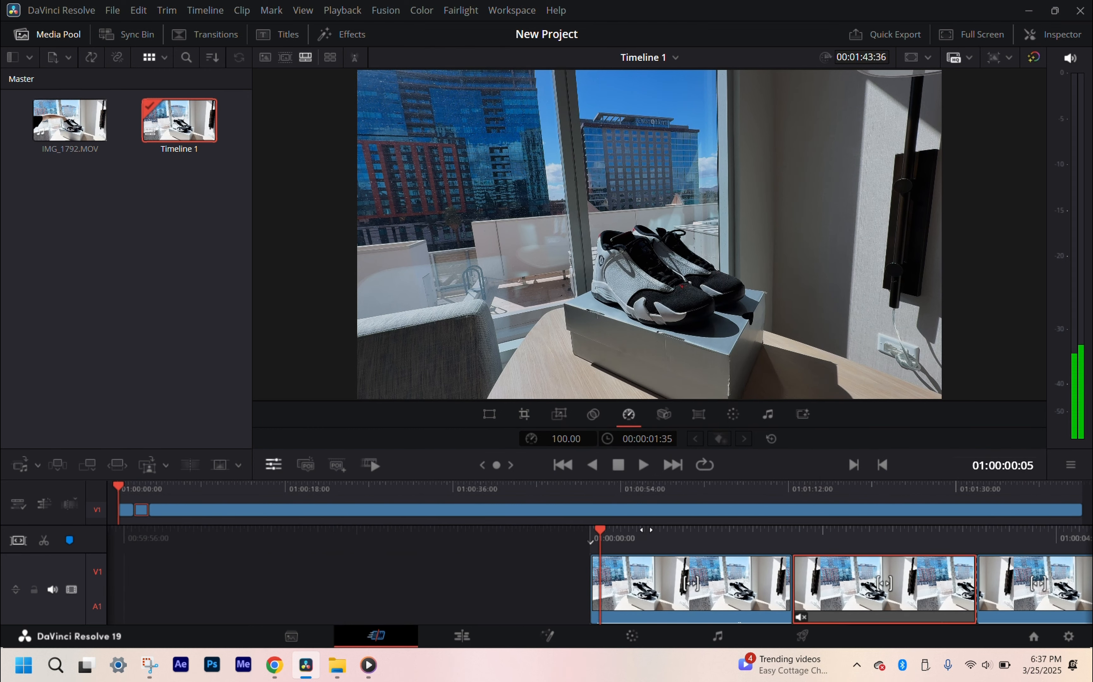
key("space")
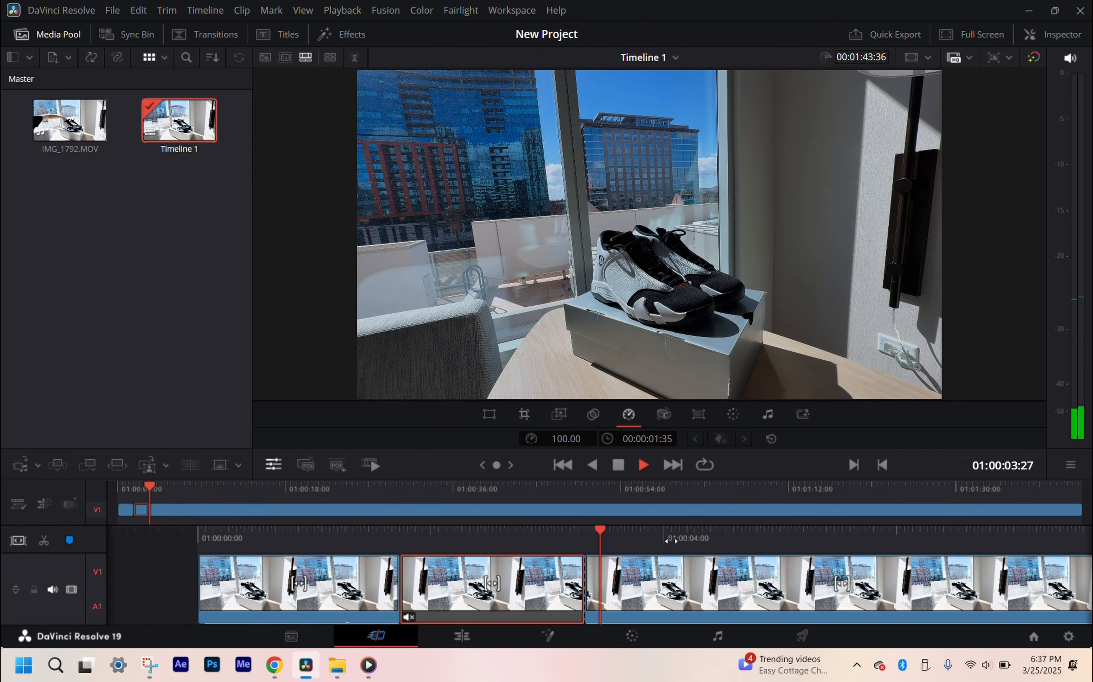
key("space")
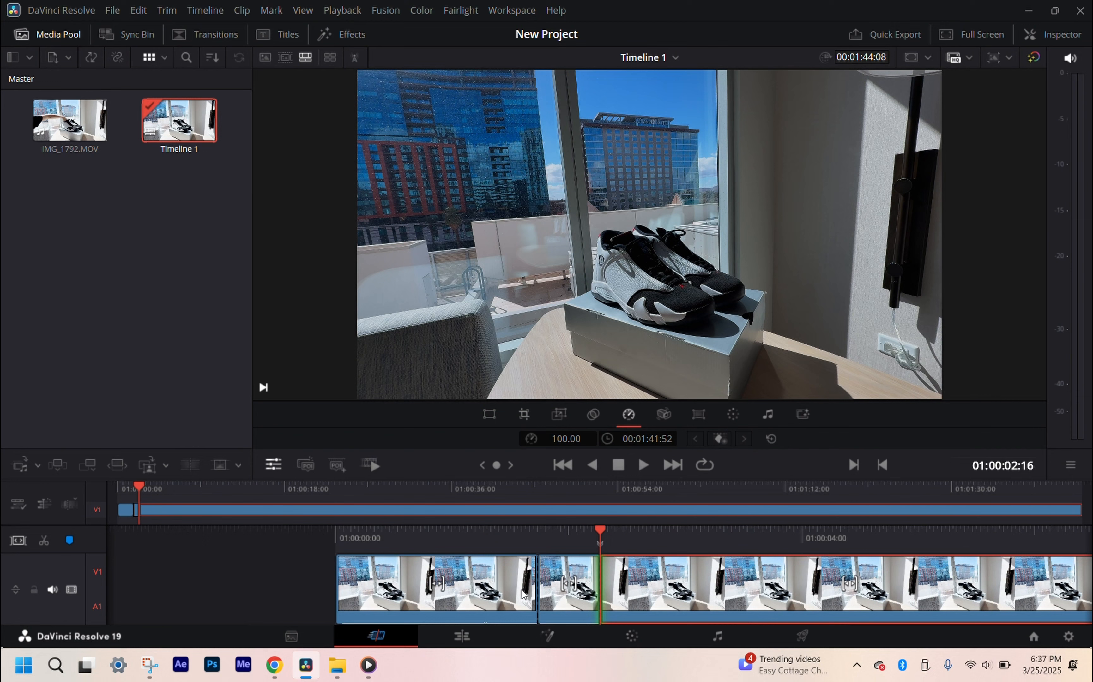
Step: Undo the mute and both splits on the timeline, and select the rejoined clip
left_click(510, 592)
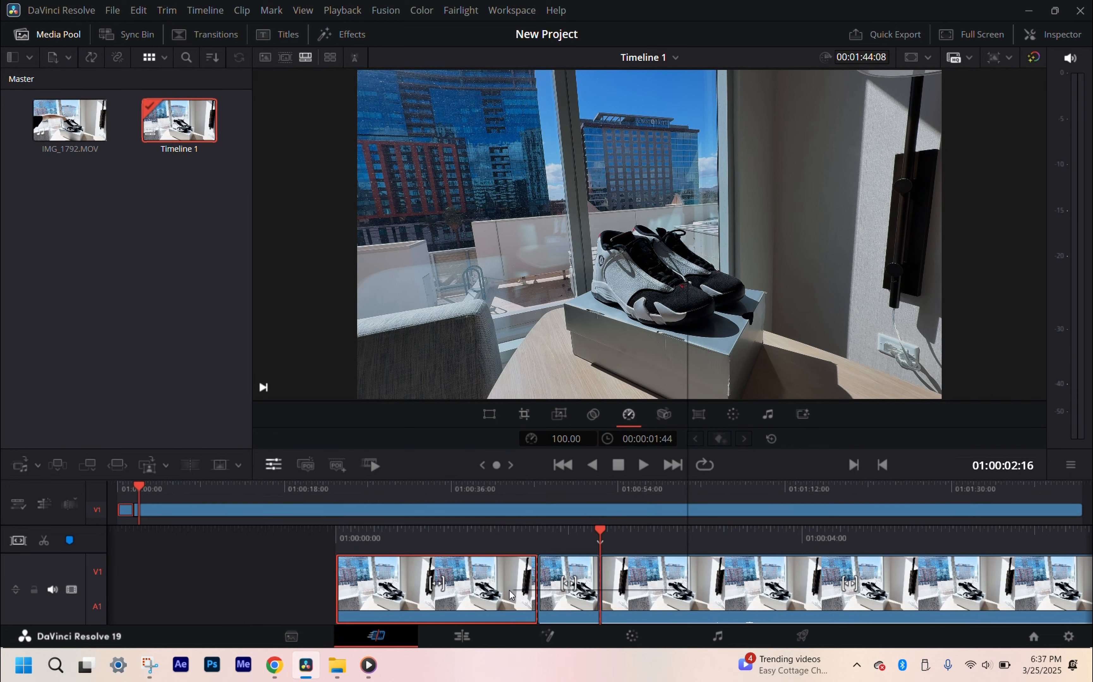
right_click(510, 591)
left_click(251, 569)
key("ctrl+z")
key("ctrl+z")
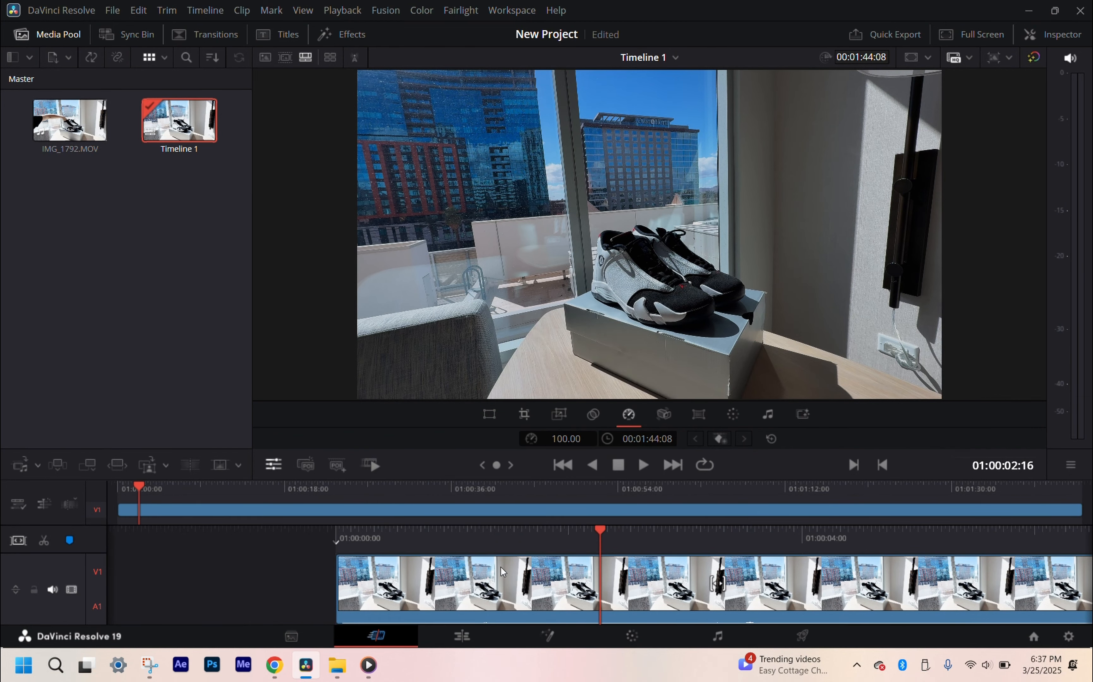
left_click(496, 573)
right_click(490, 589)
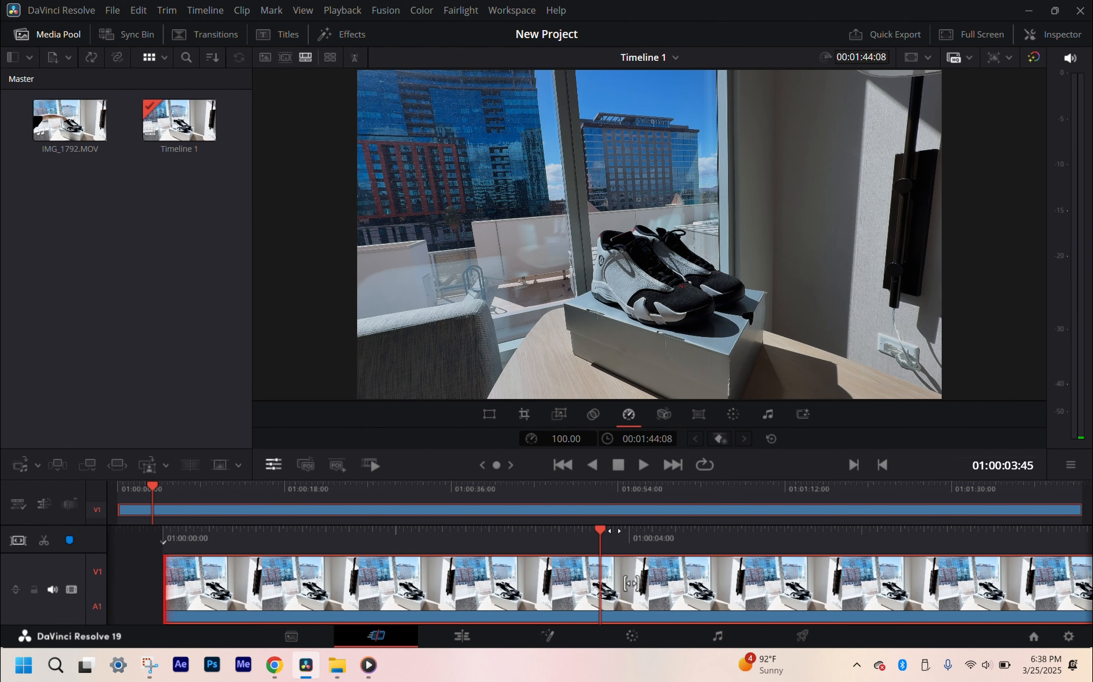
Step: Scrub through the whole clip and examine the footage, especially around 01:00:46 to 01:00:49
left_click_drag(633, 535, 288, 536)
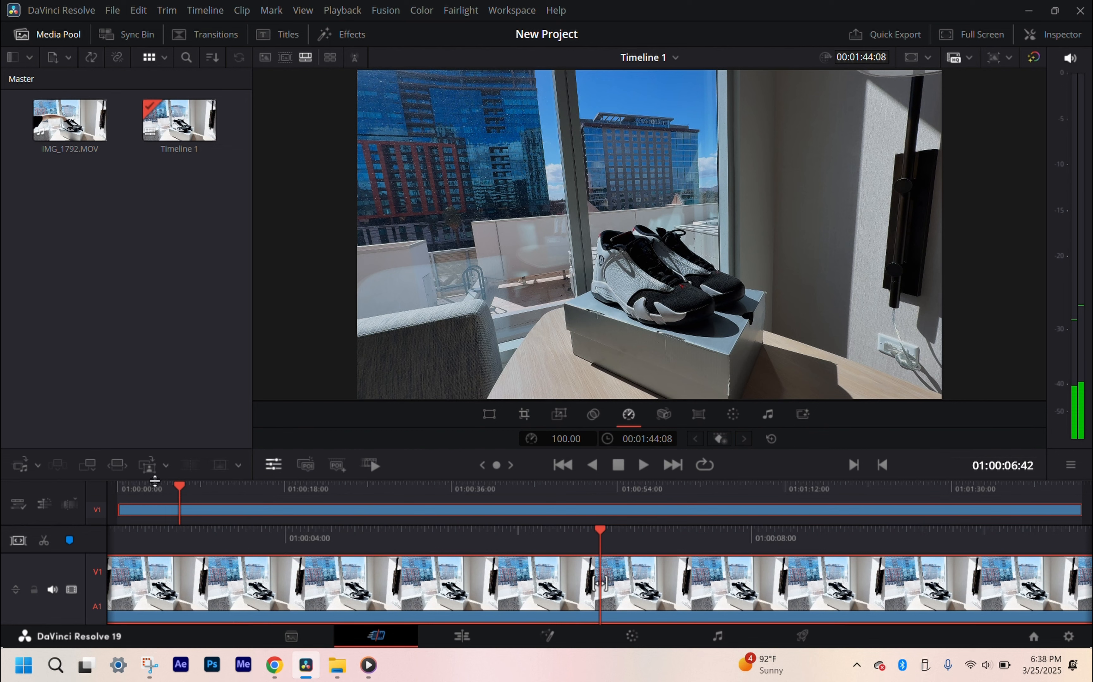
left_click_drag(141, 487, 245, 487)
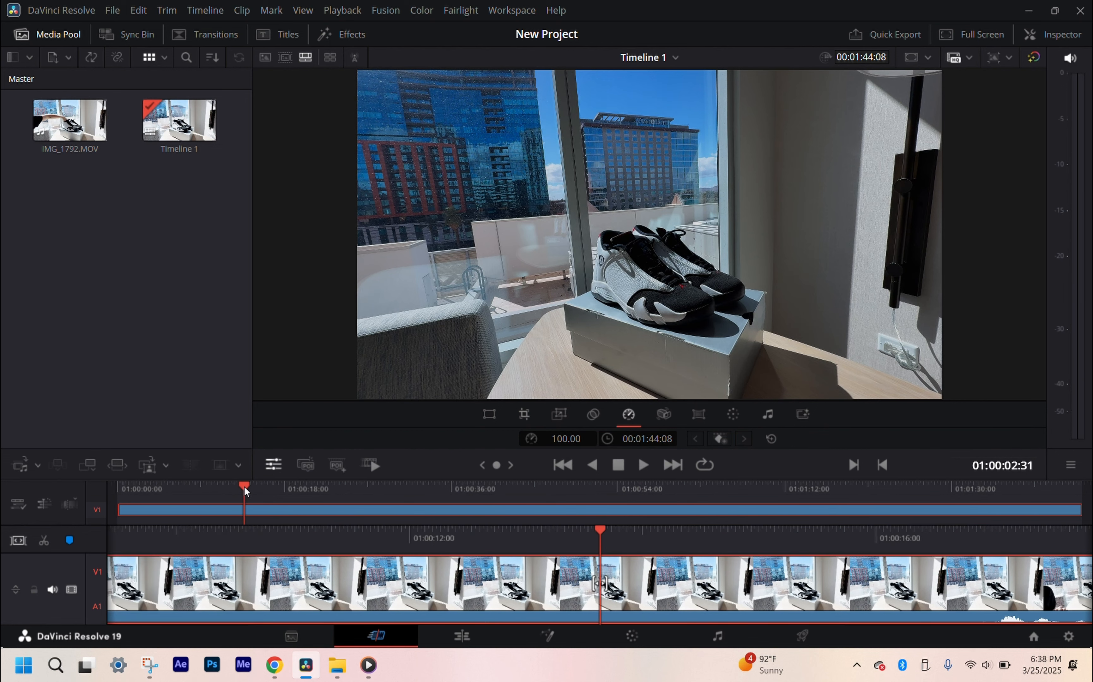
left_click(479, 487)
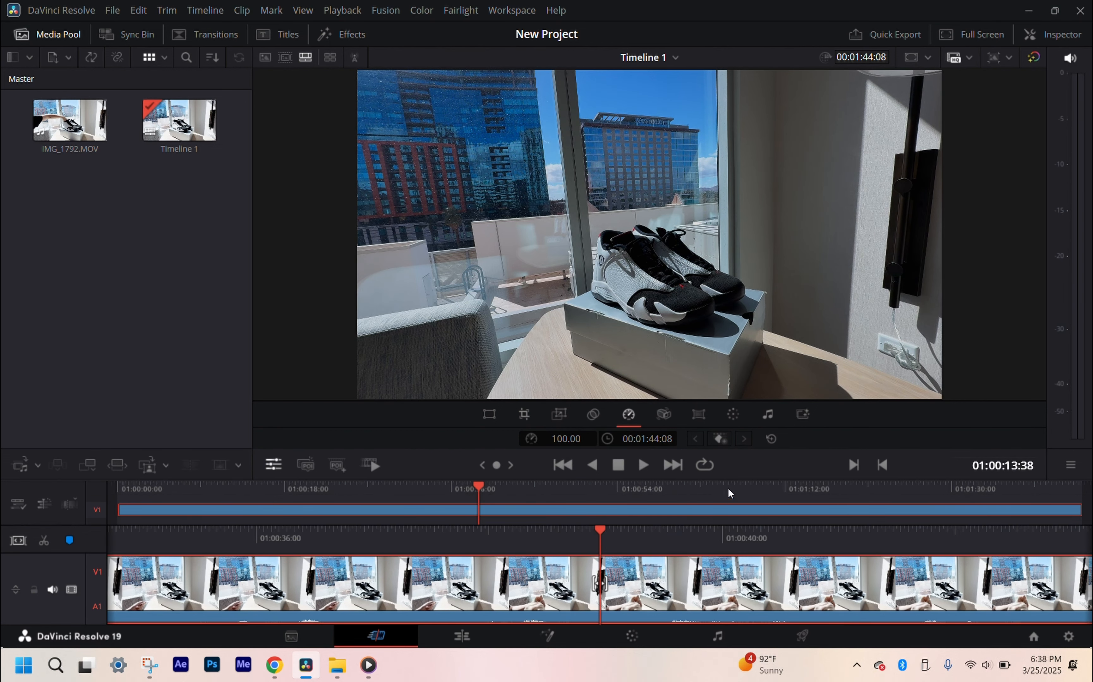
left_click_drag(730, 483, 574, 510)
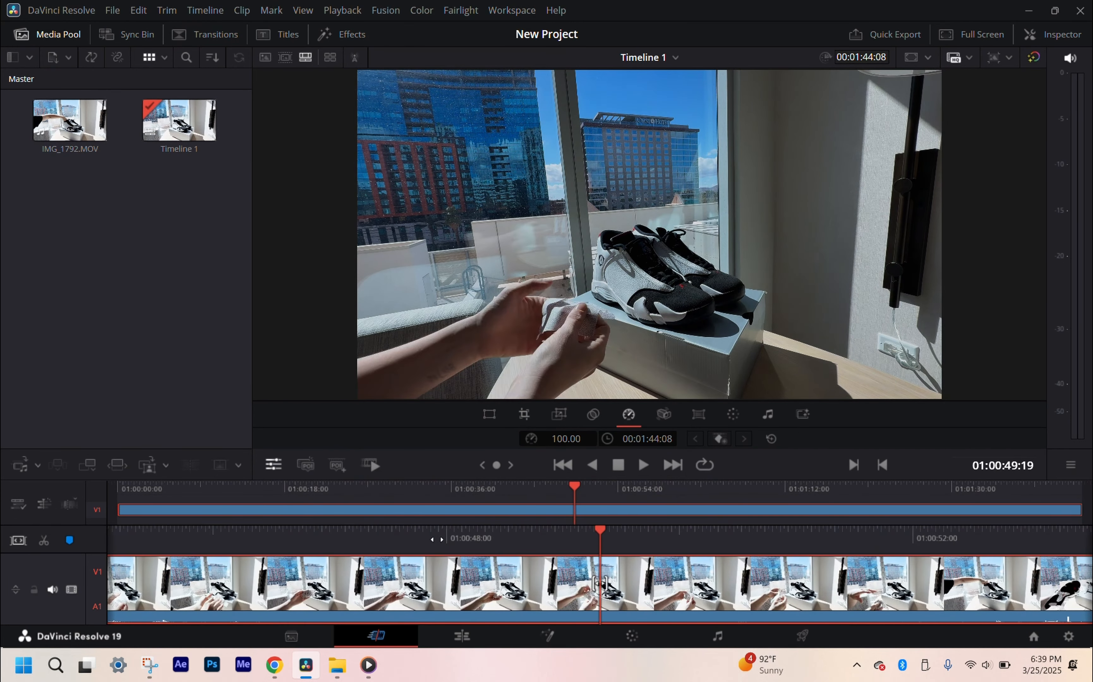
left_click_drag(437, 541, 605, 612)
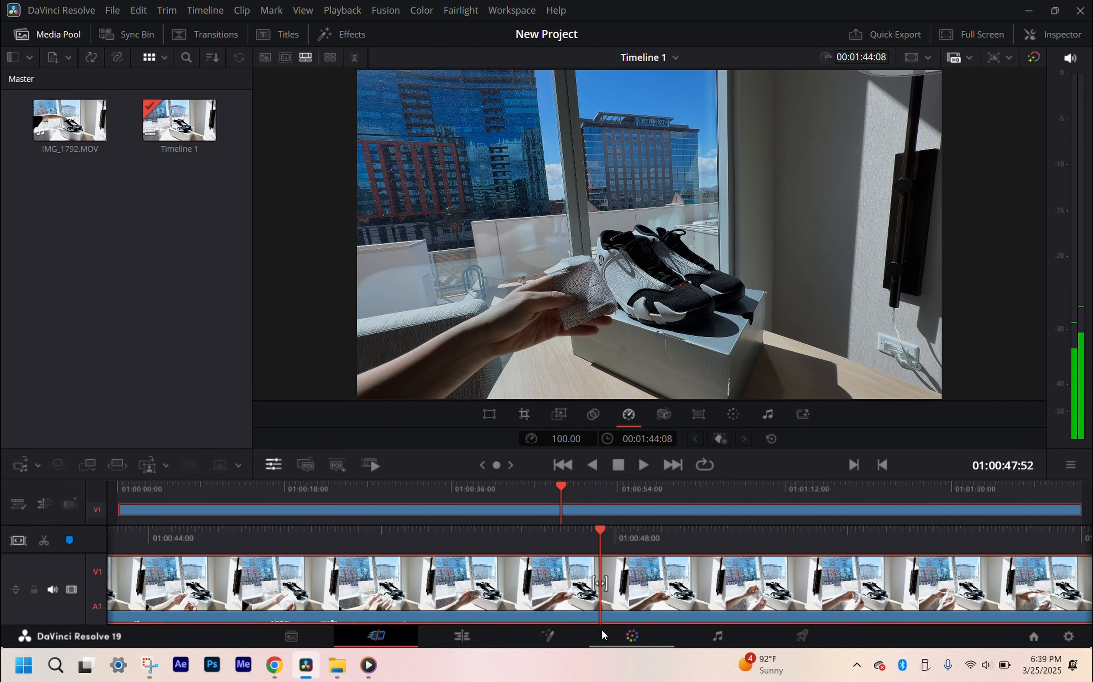
left_click(469, 488)
left_click(616, 490)
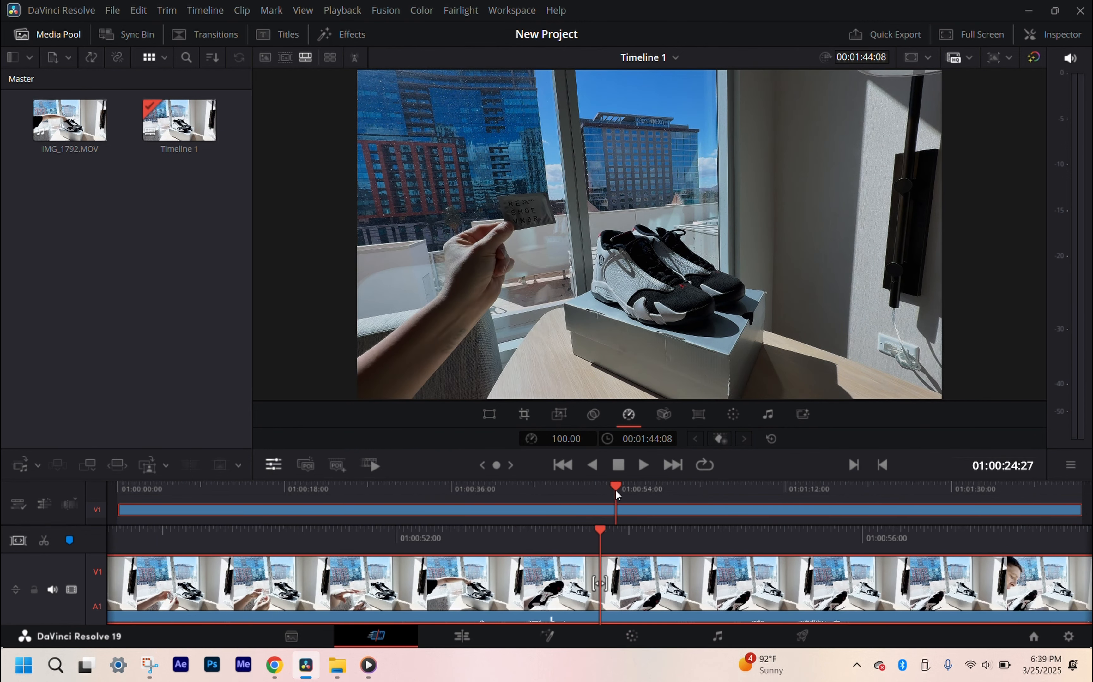
left_click(502, 494)
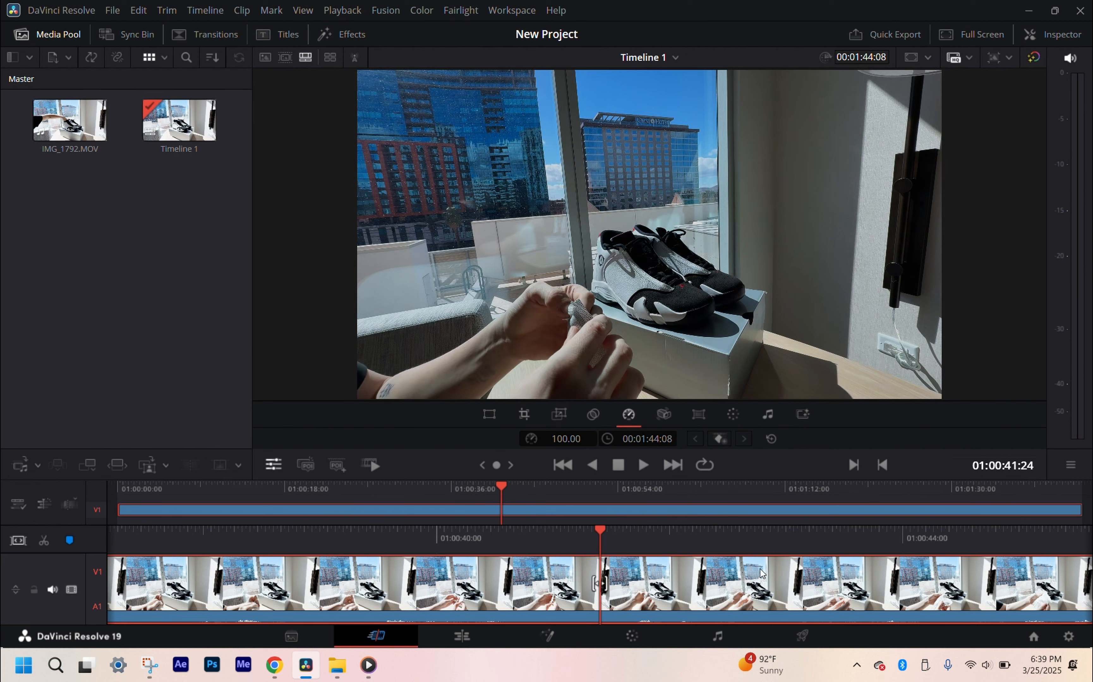
left_click(971, 541)
left_click(875, 542)
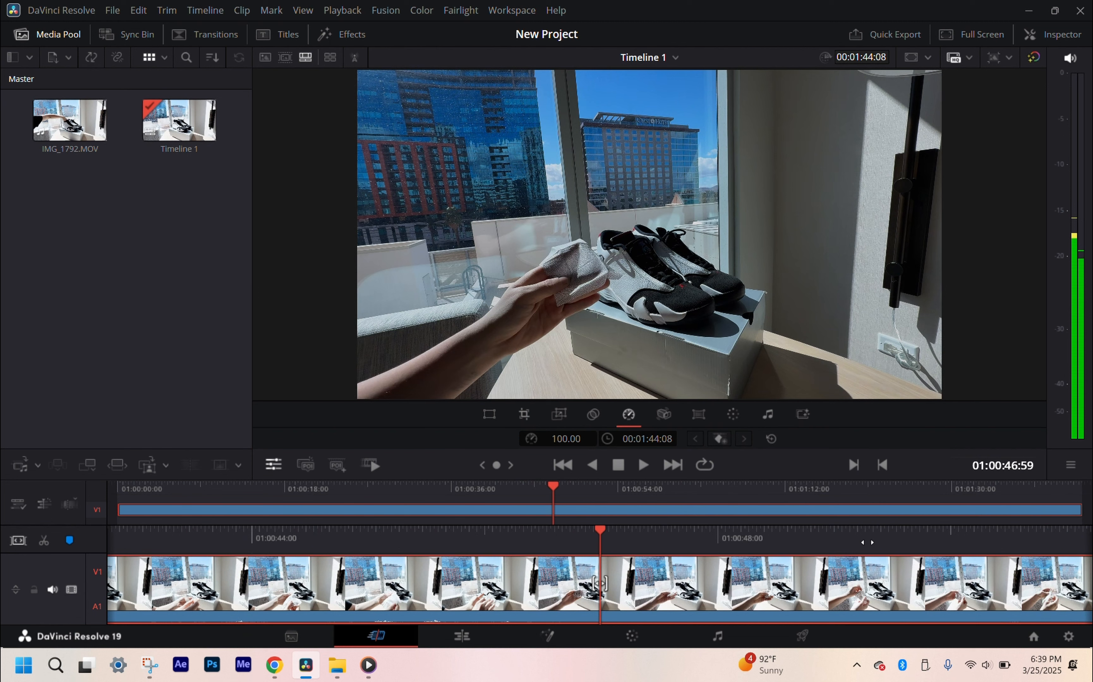
left_click(867, 543)
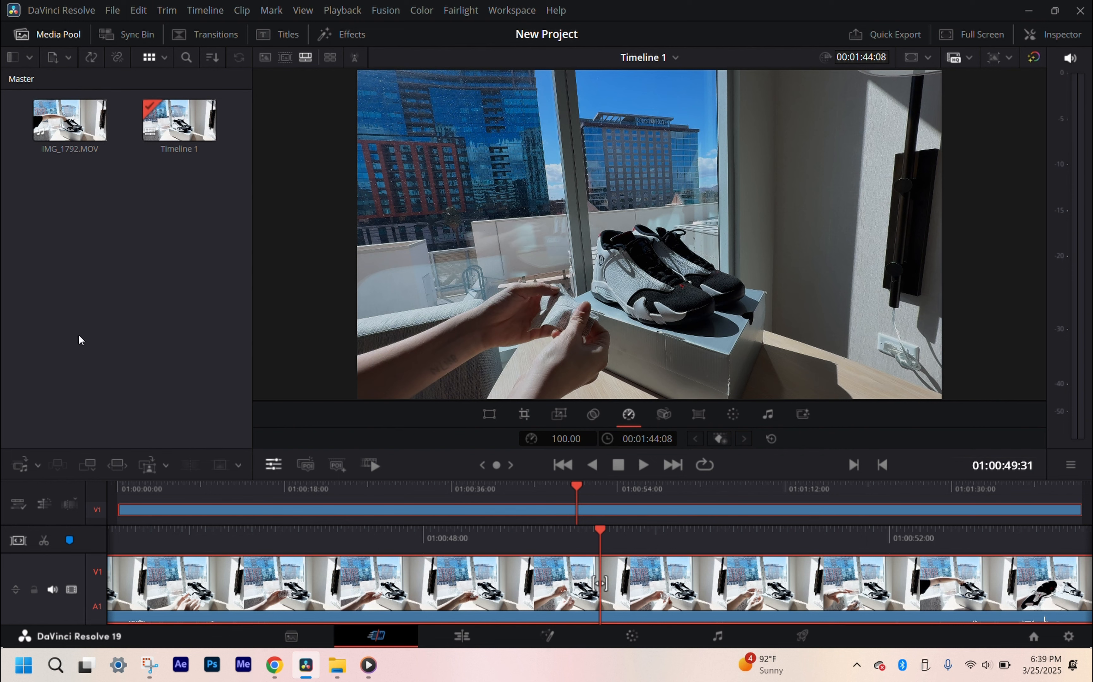
Step: Play the timeline from near its start and split the clip at 01:00:01:13
left_click(216, 40)
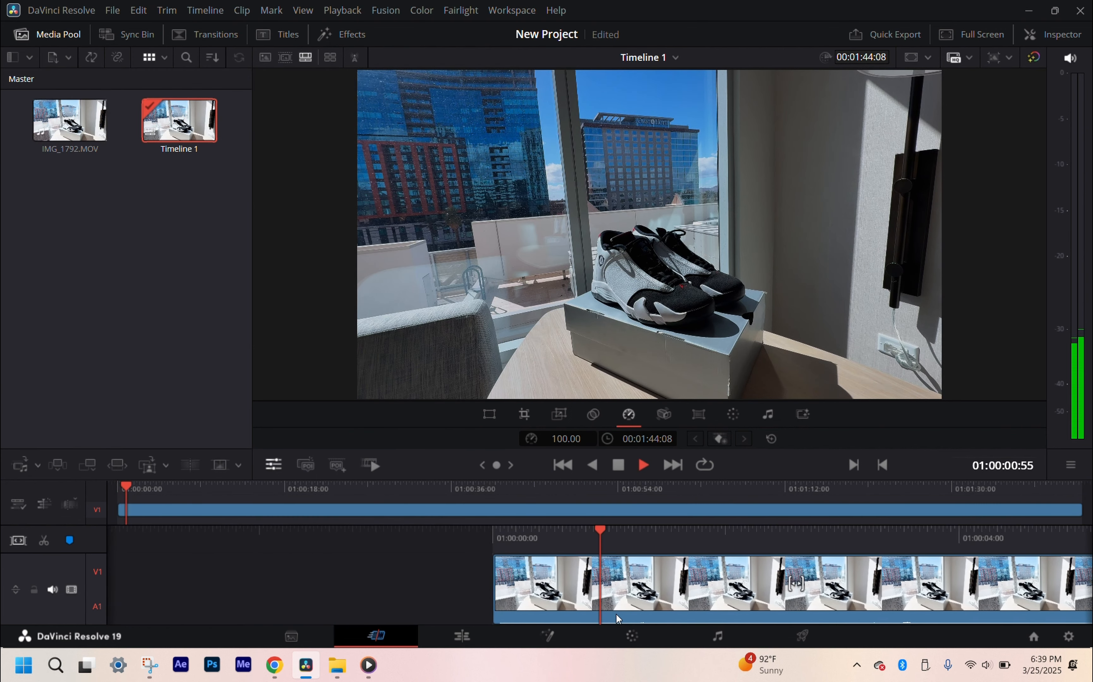
key("space")
key("ctrl+b")
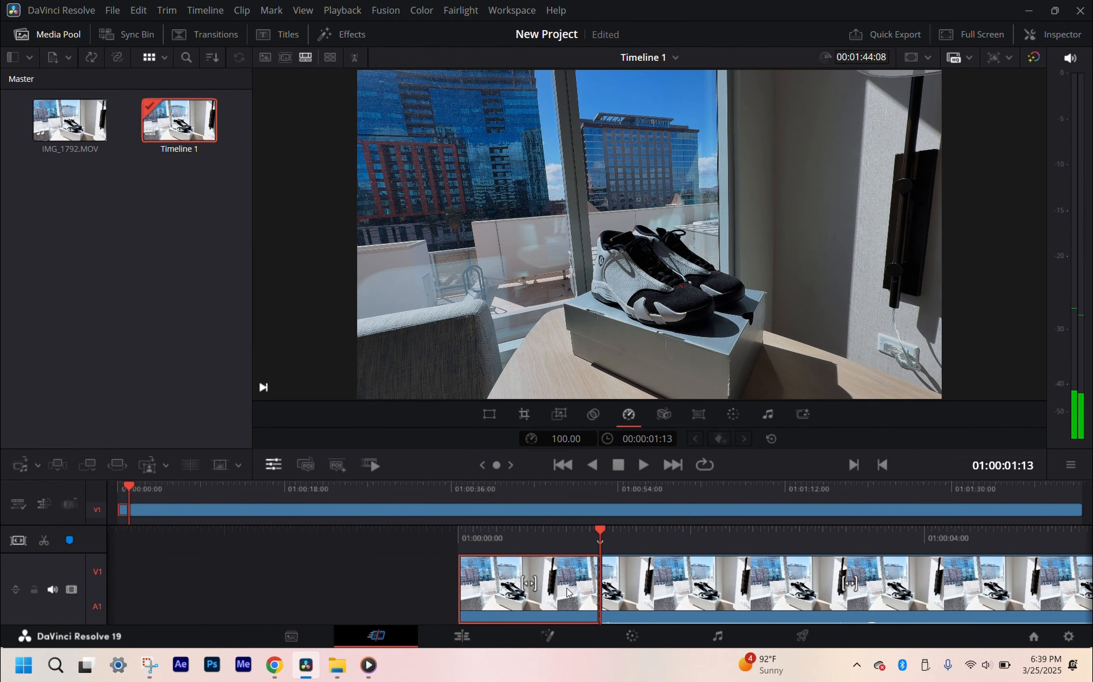
Step: Add a Diamond Iris transition to the start of the first segment and extend it to the segment's full length
left_click(224, 42)
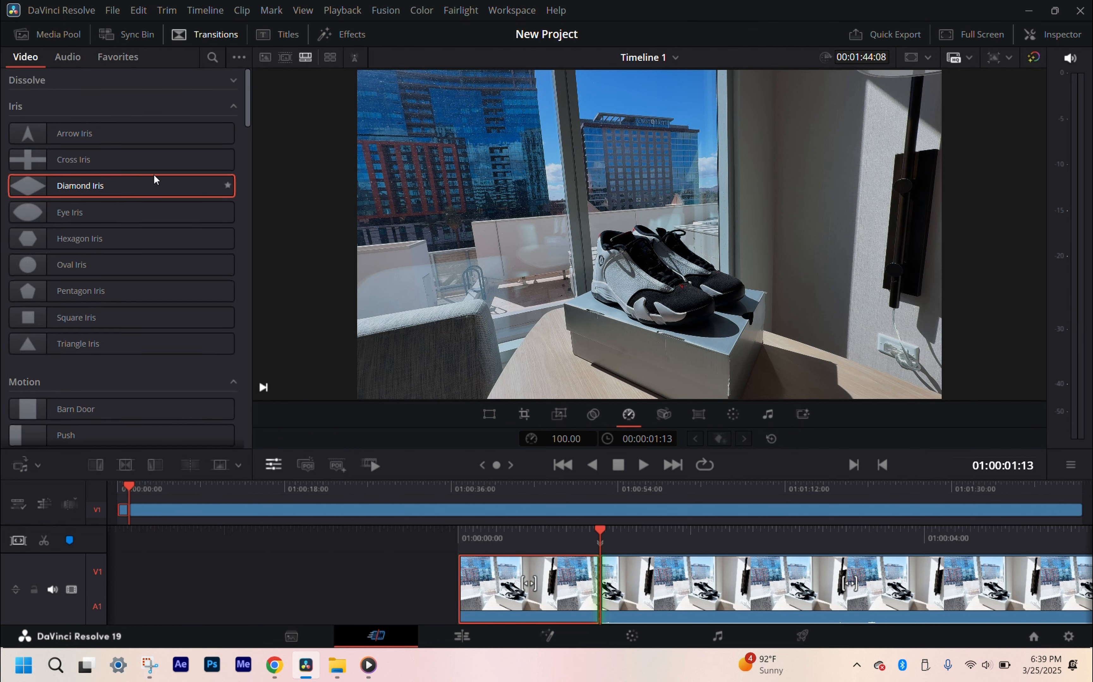
left_click_drag(77, 189, 487, 572)
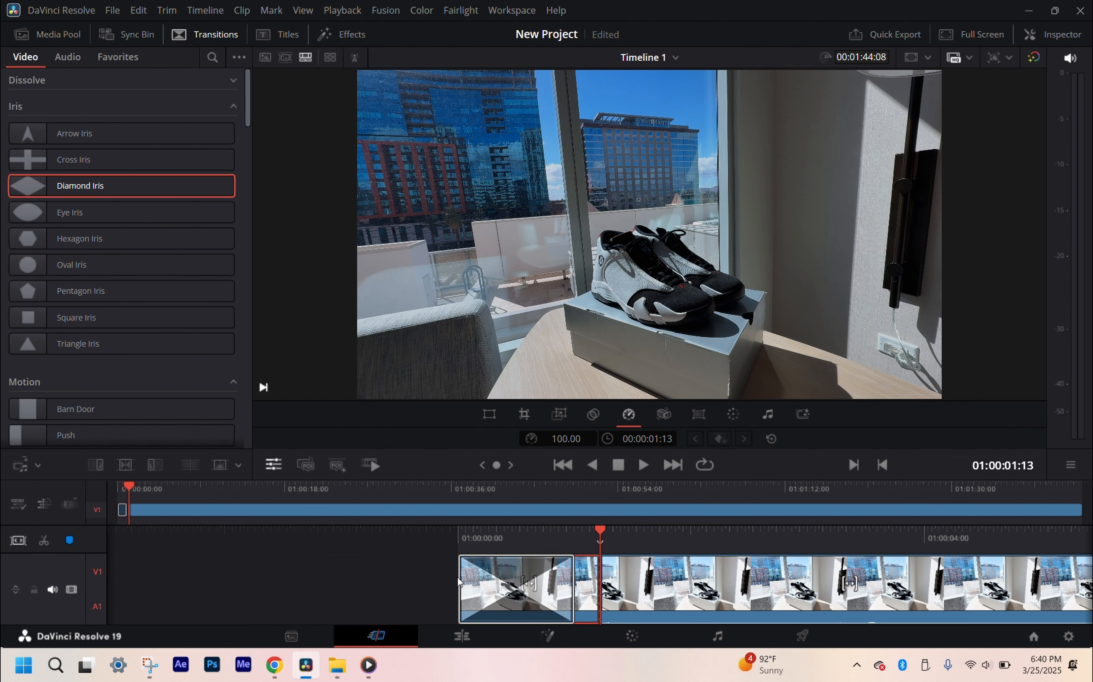
left_click(579, 583)
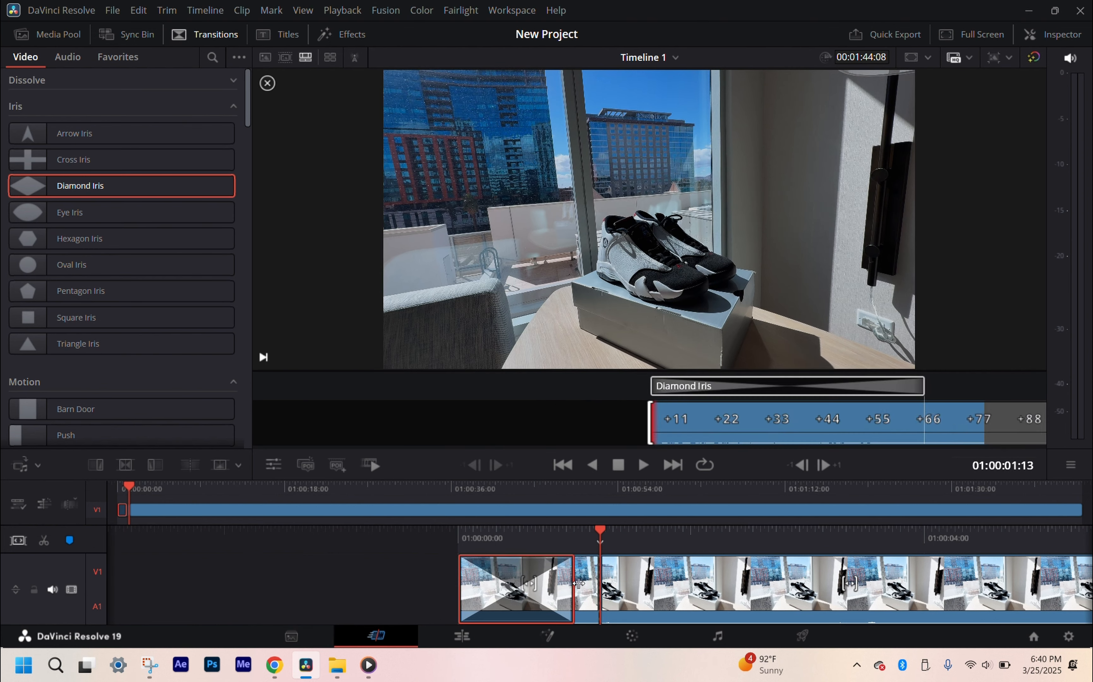
mouse_move(580, 584)
left_mouse_down()
mouse_move(415, 601)
mouse_move(597, 587)
left_mouse_up()
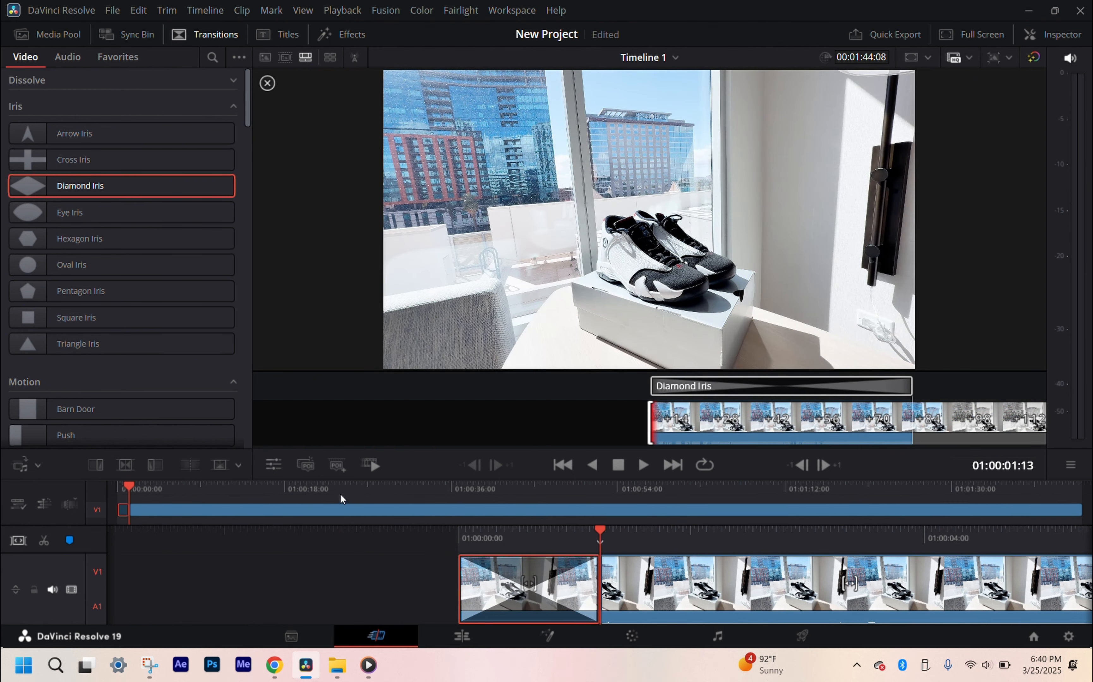
Step: Play the Diamond Iris transition from the start of the timeline and remove it from the first segment
left_click_drag(346, 489, 75, 497)
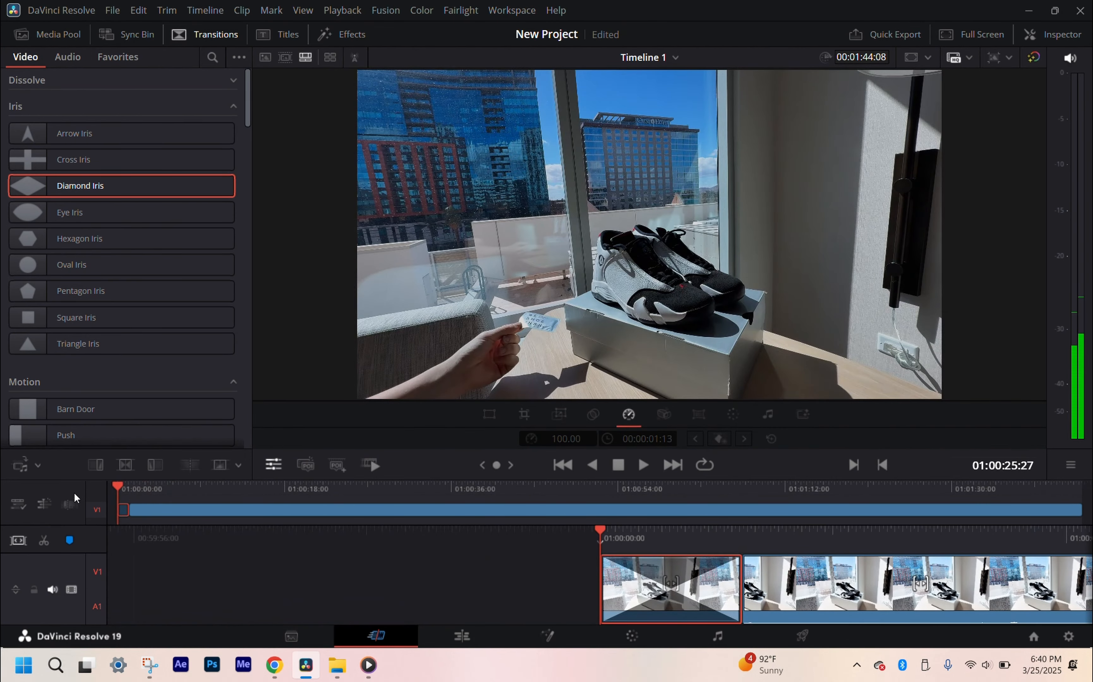
key("space")
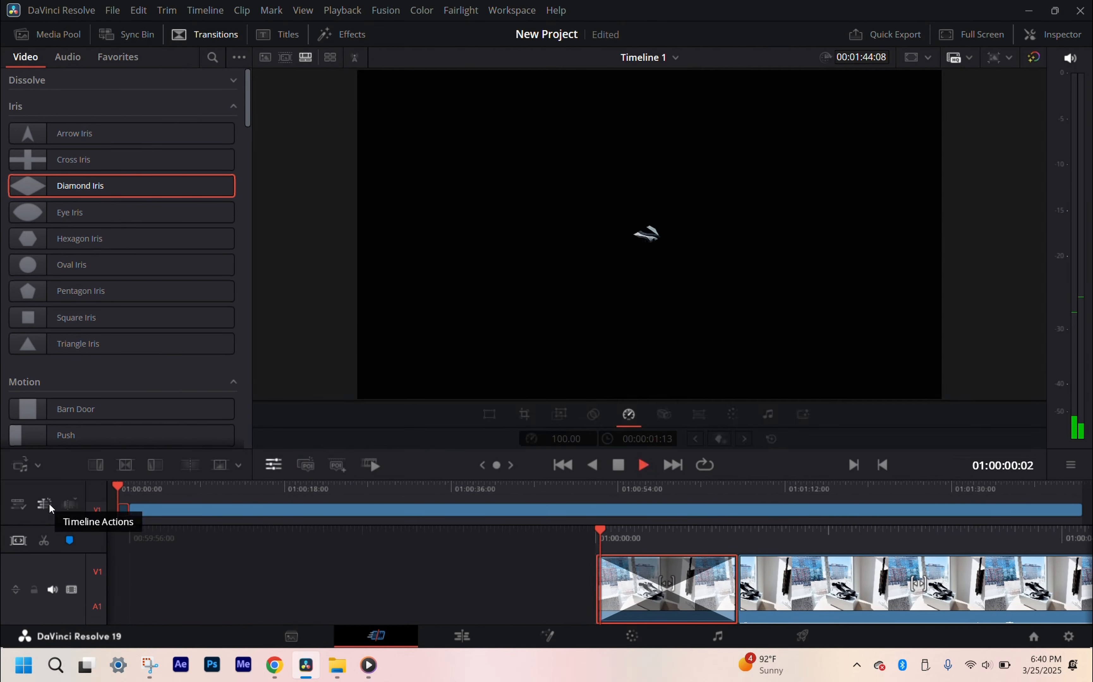
key("space")
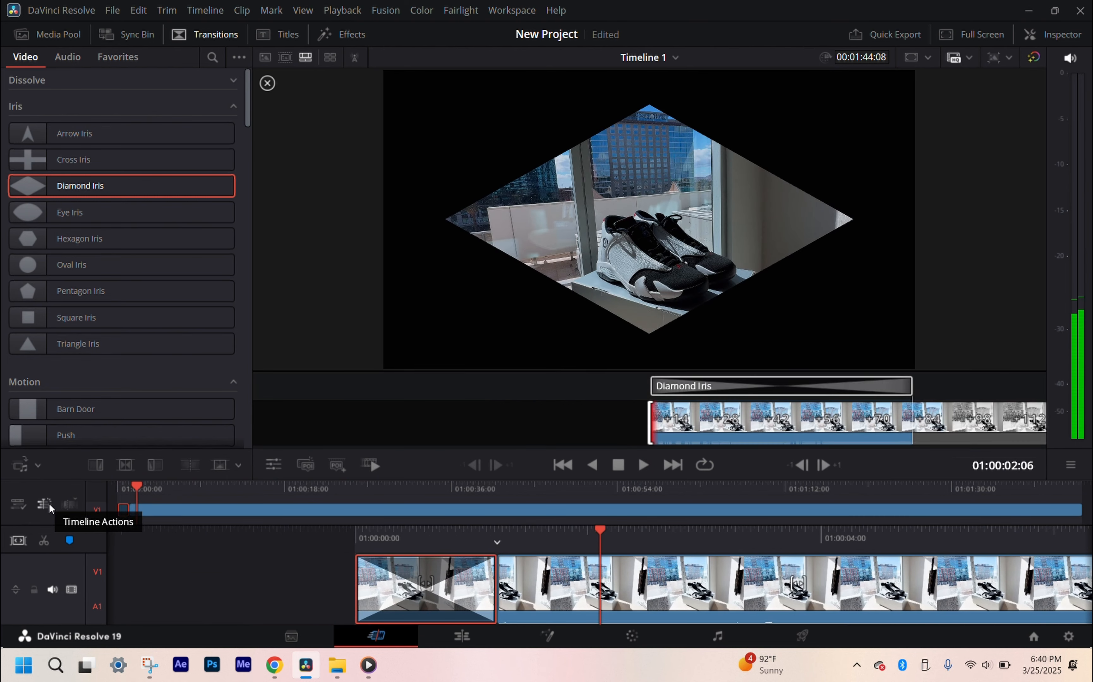
left_click(399, 424)
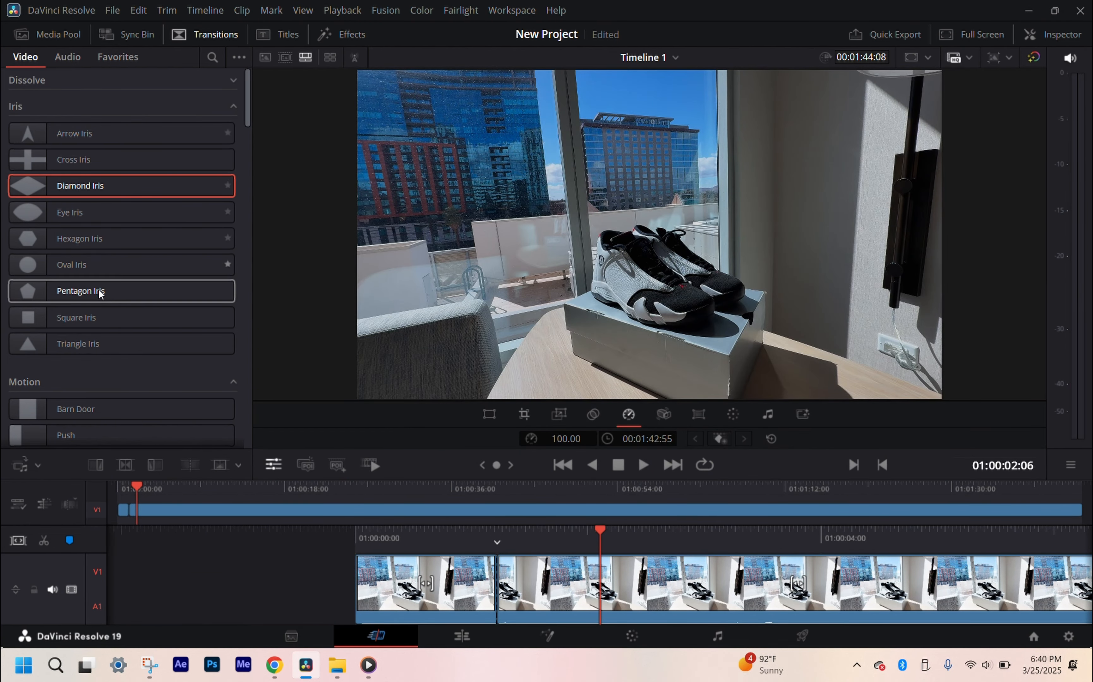
Step: Add a Diamond Iris transition to the start of the first segment, select it and delete it
left_click_drag(80, 186, 374, 604)
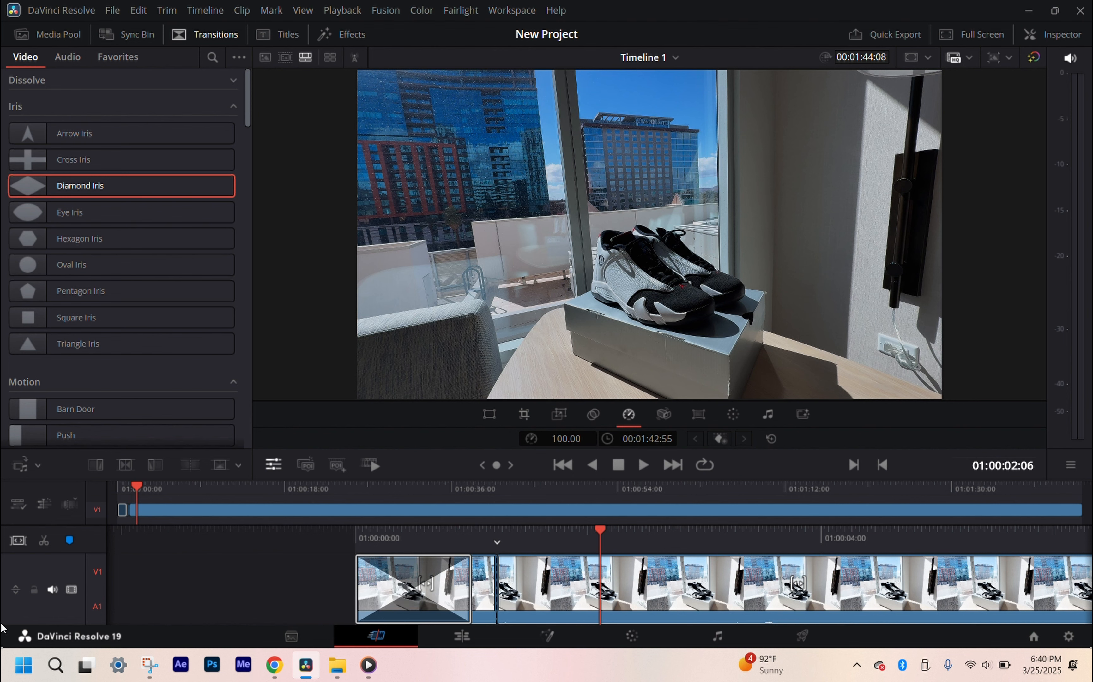
left_click(497, 587)
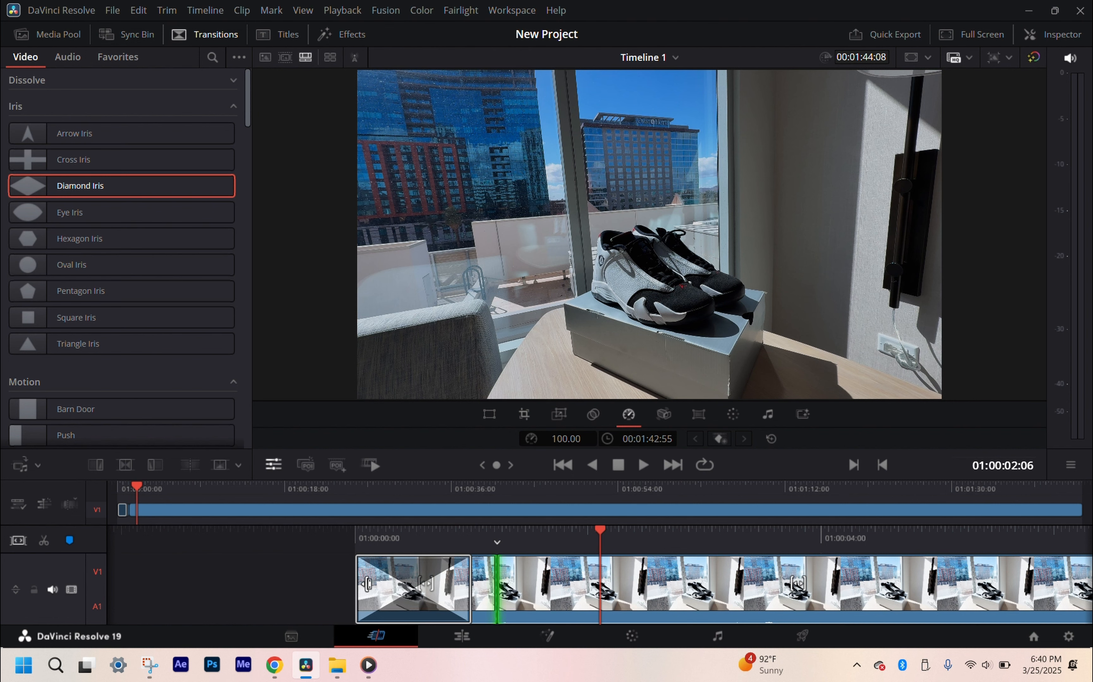
left_click(486, 606)
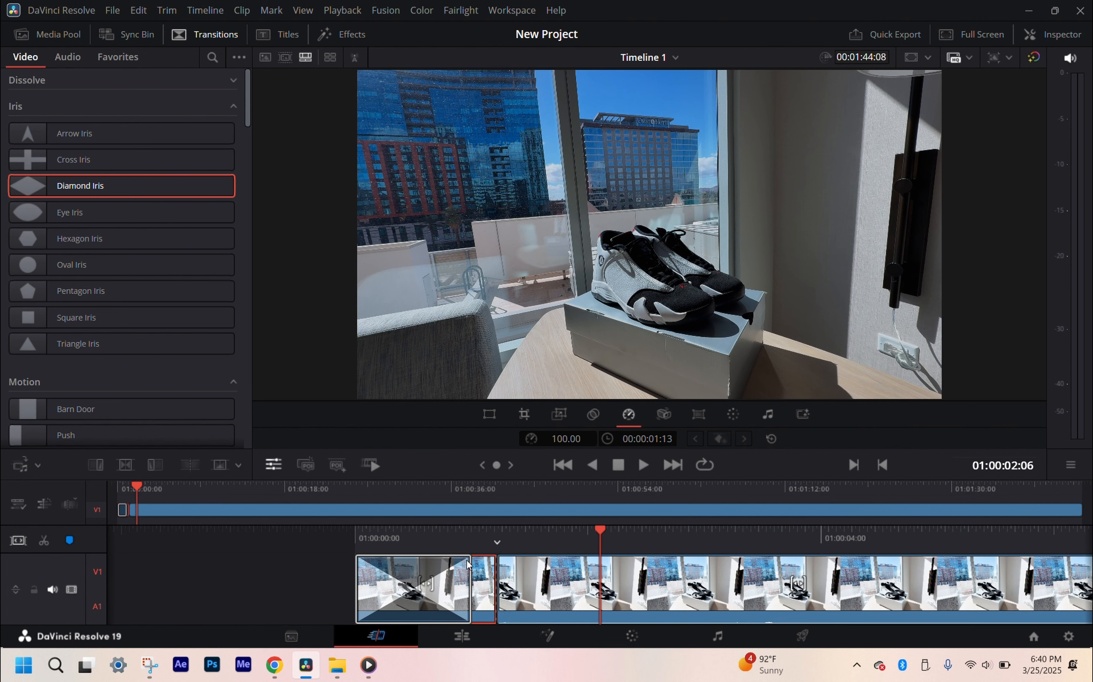
left_click(455, 575)
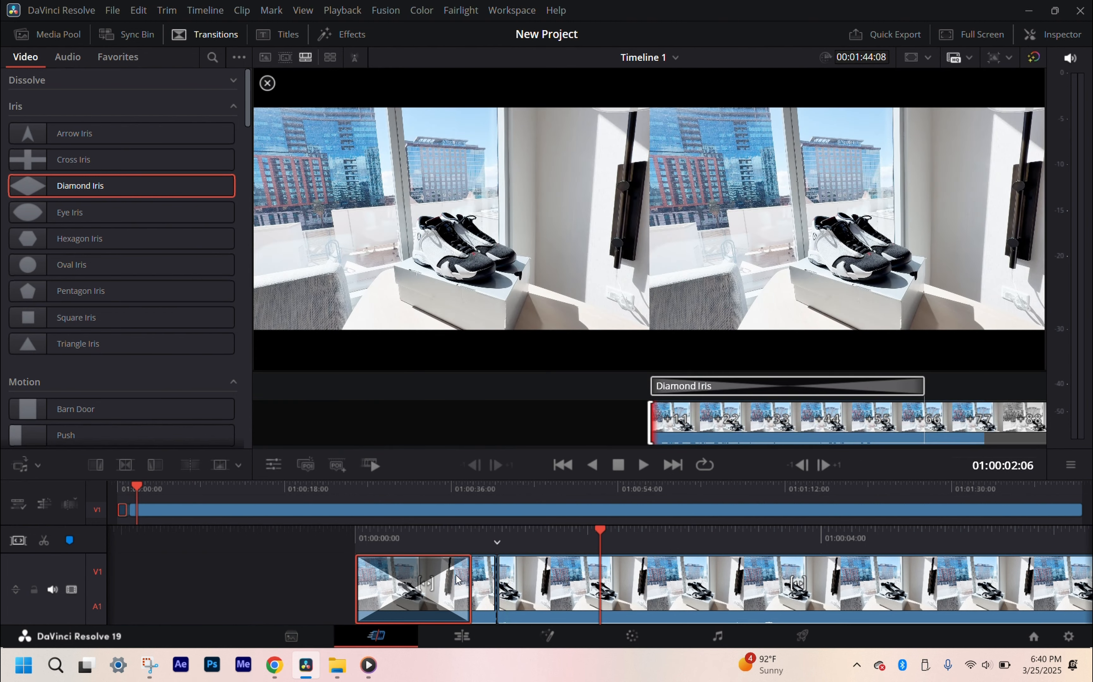
key("Delete")
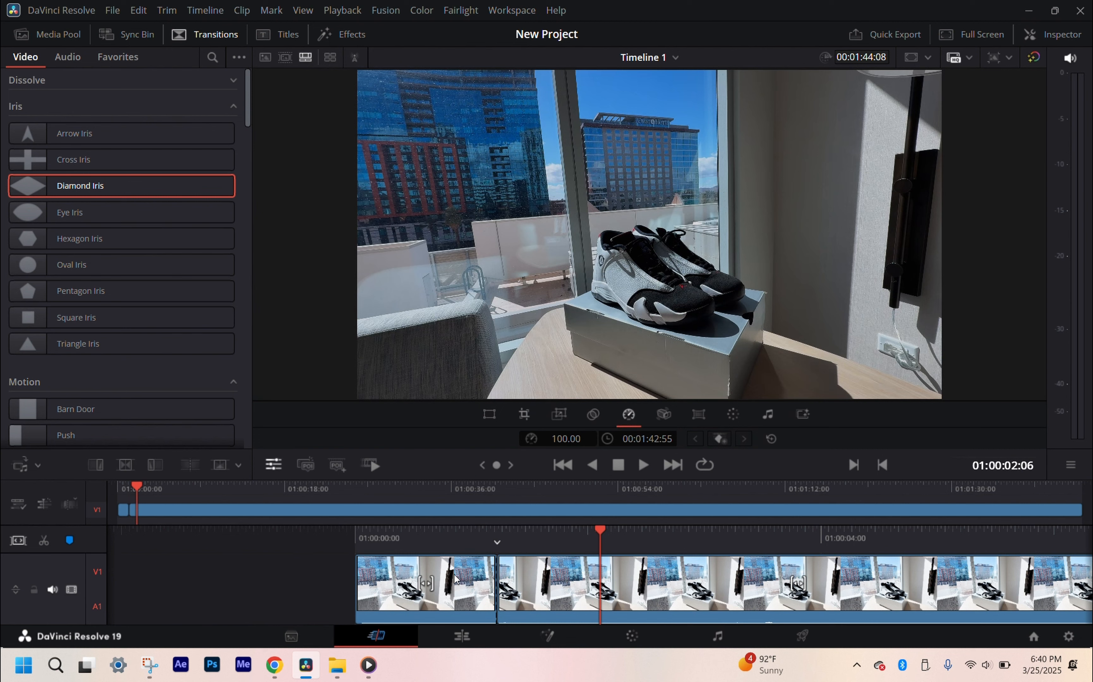
Step: Delete the first segment and undo back to its Diamond Iris transition, repeating the deletion and undo once more
left_click(470, 596)
key("Delete")
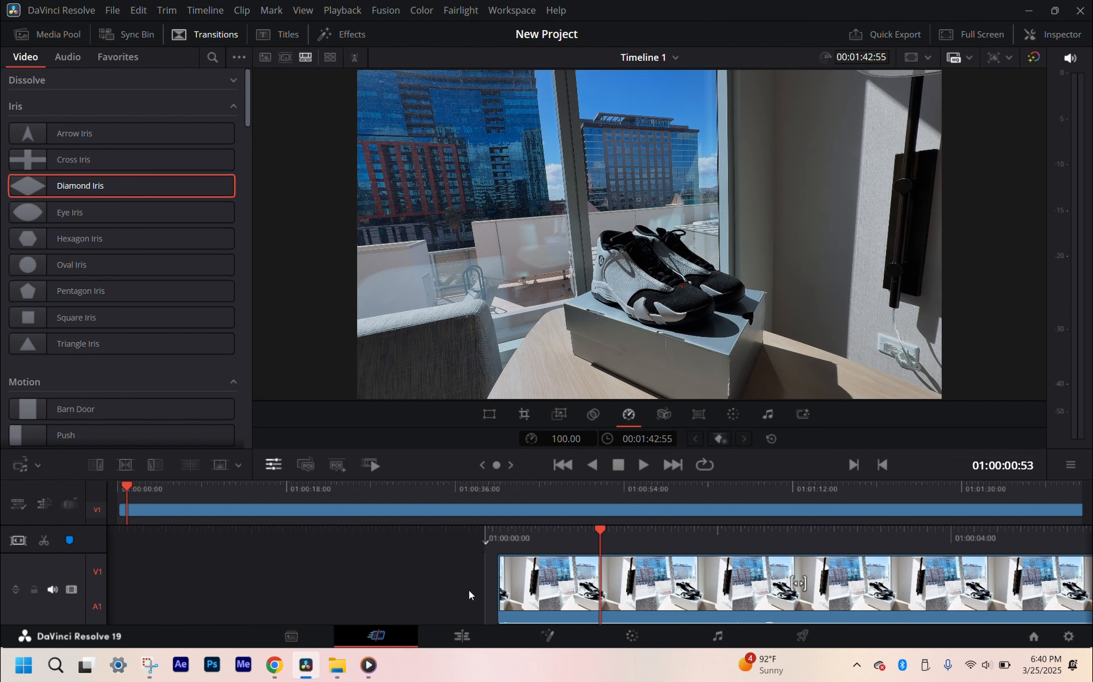
key("ctrl+z")
key("ctrl+z")
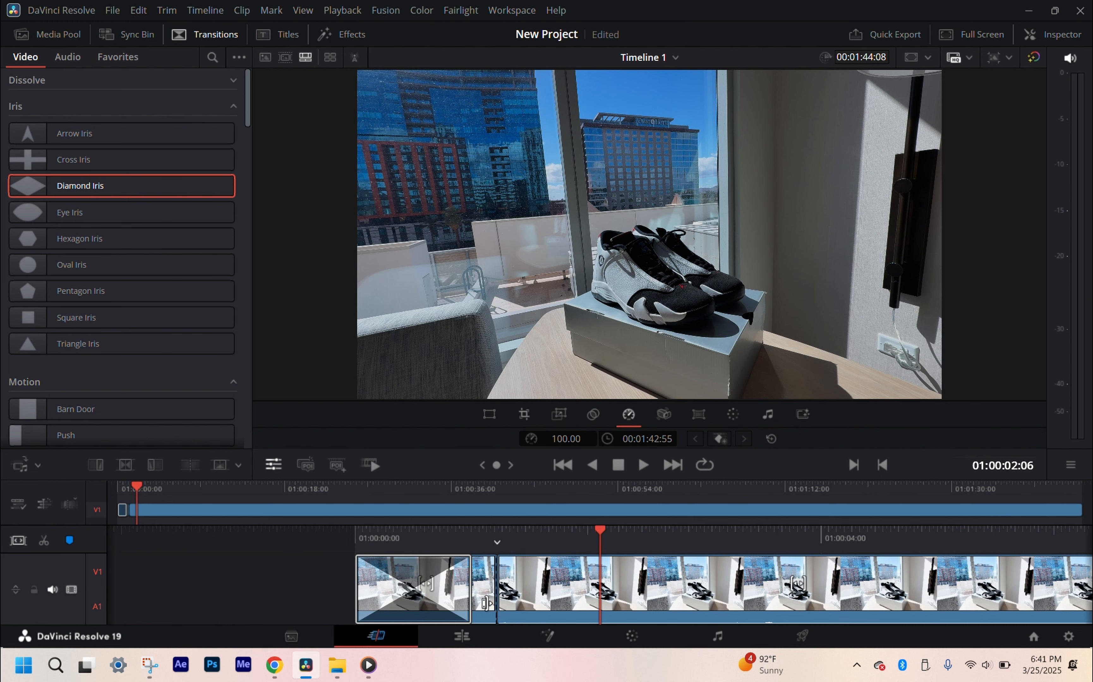
key("Delete")
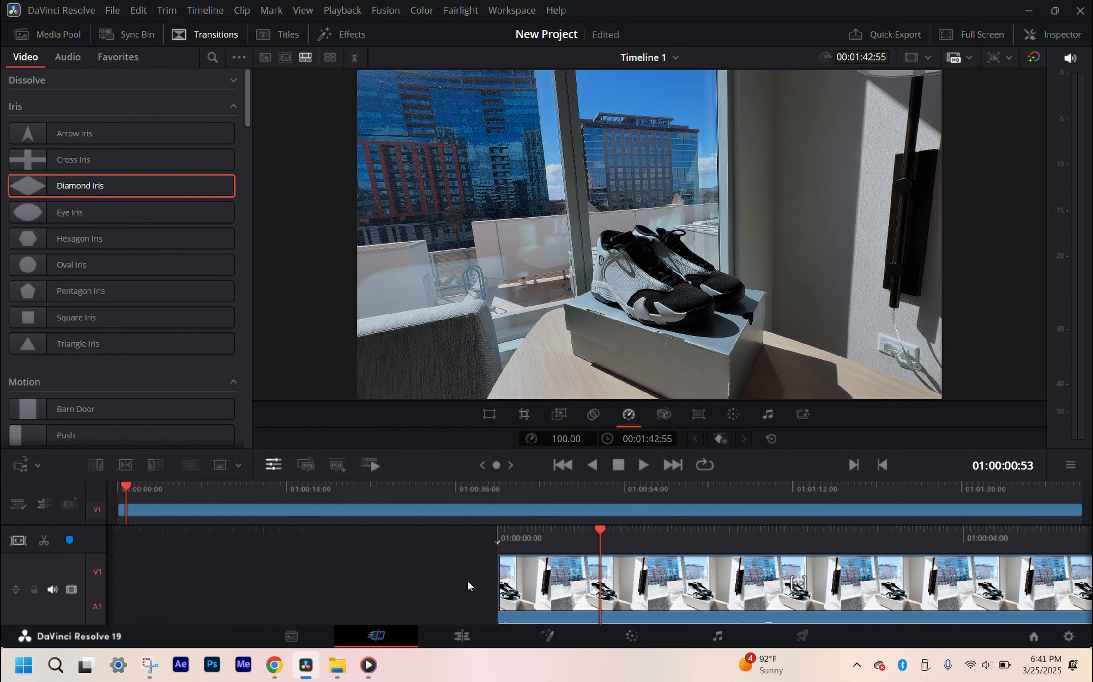
key("ctrl+z")
key("ctrl+z")
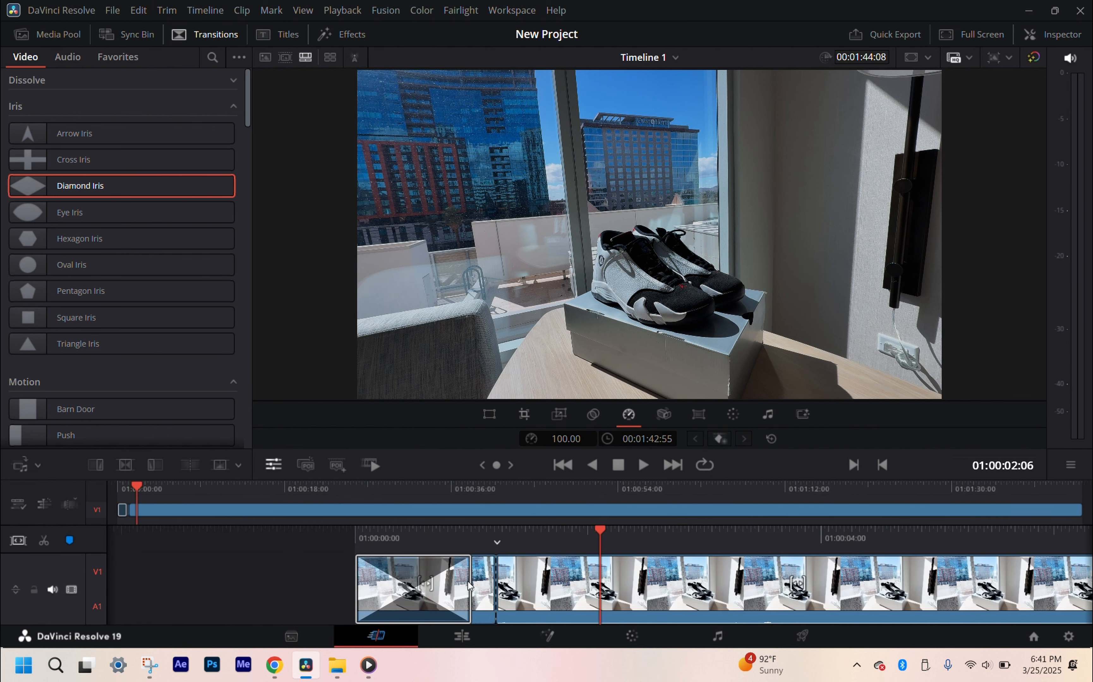
Step: Delete the Diamond Iris transition from the first segment while keeping the segment itself
left_click(480, 587)
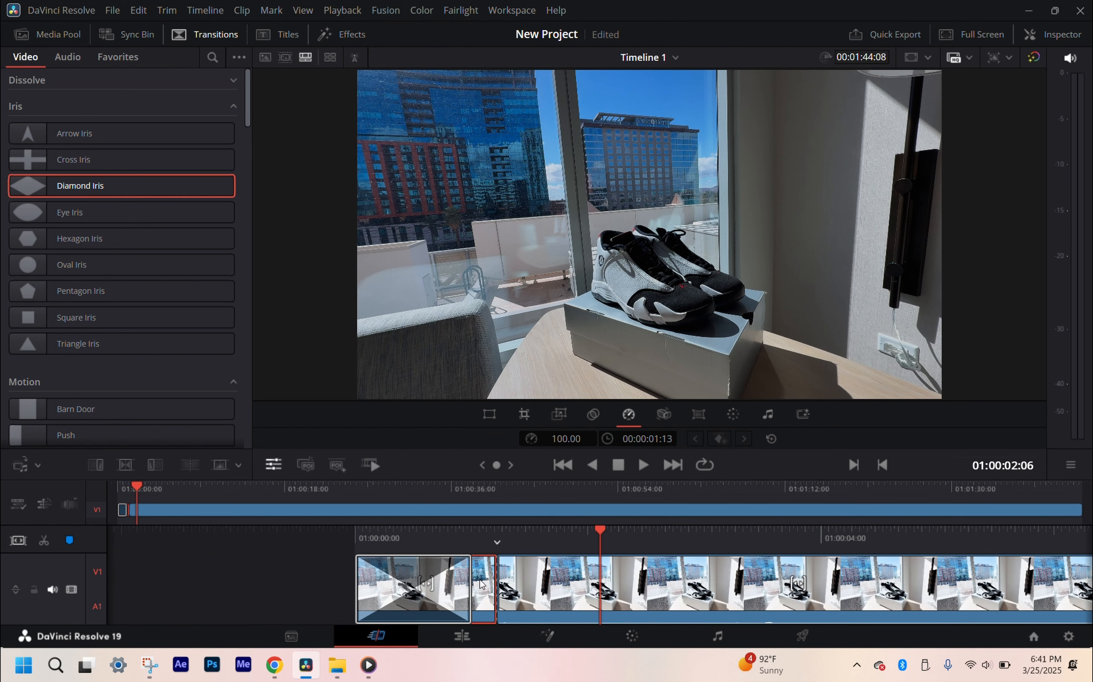
left_click(372, 570)
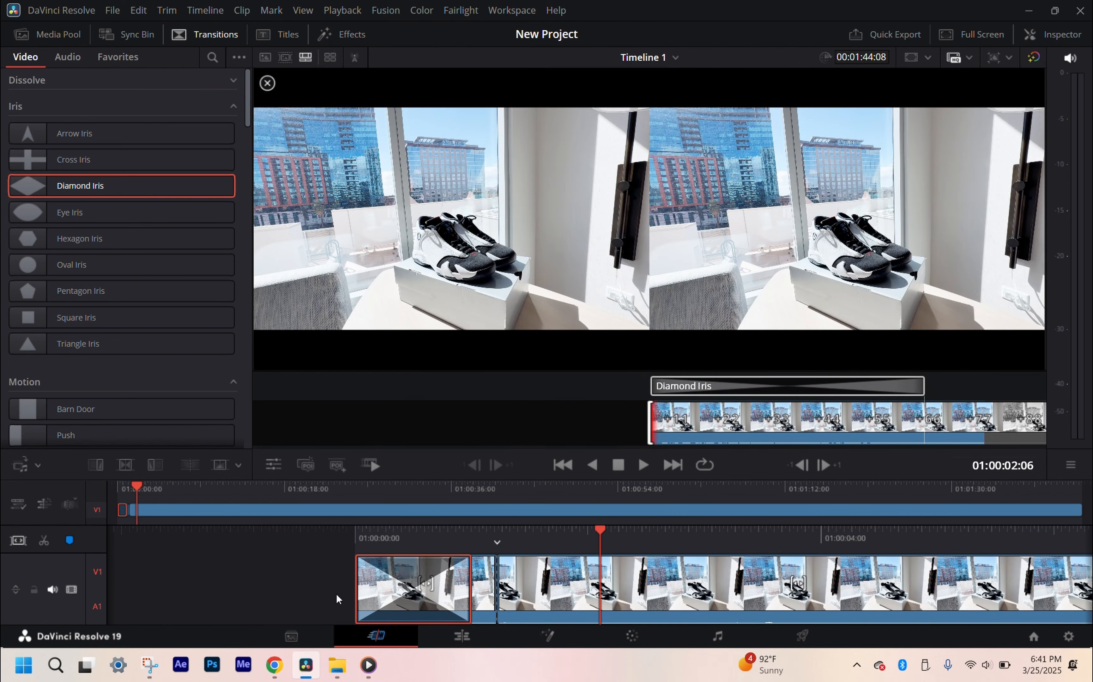
key("Delete")
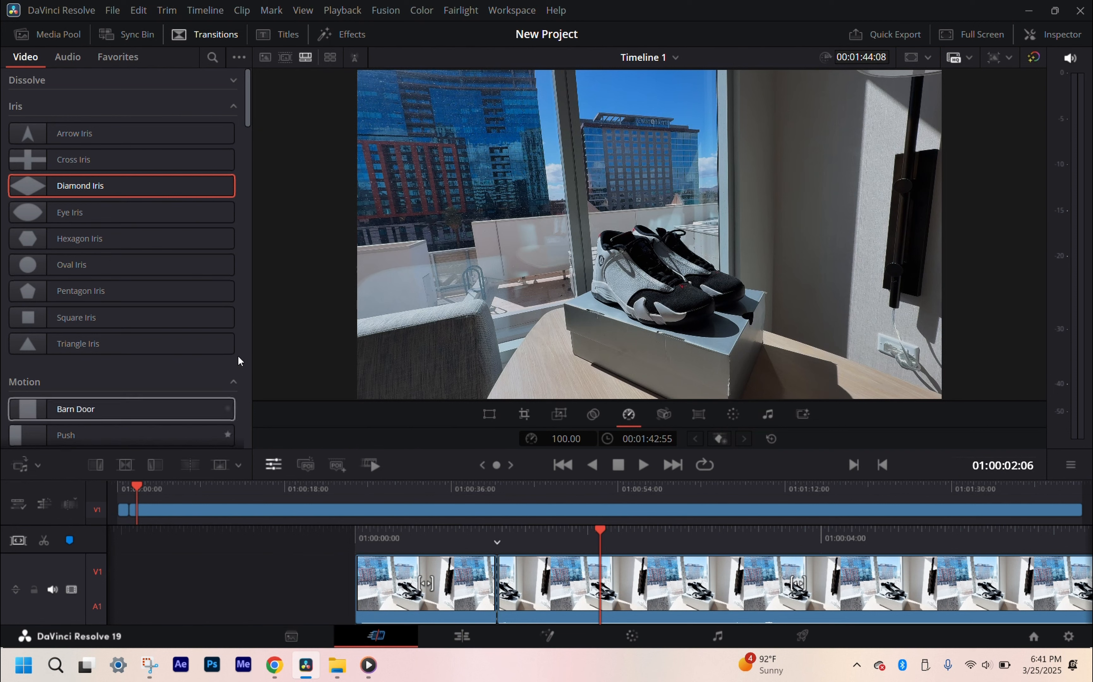
Step: Switch back to the media pool, play the timeline briefly and split the clip at 01:00:02:15
left_click(39, 35)
left_click(159, 303)
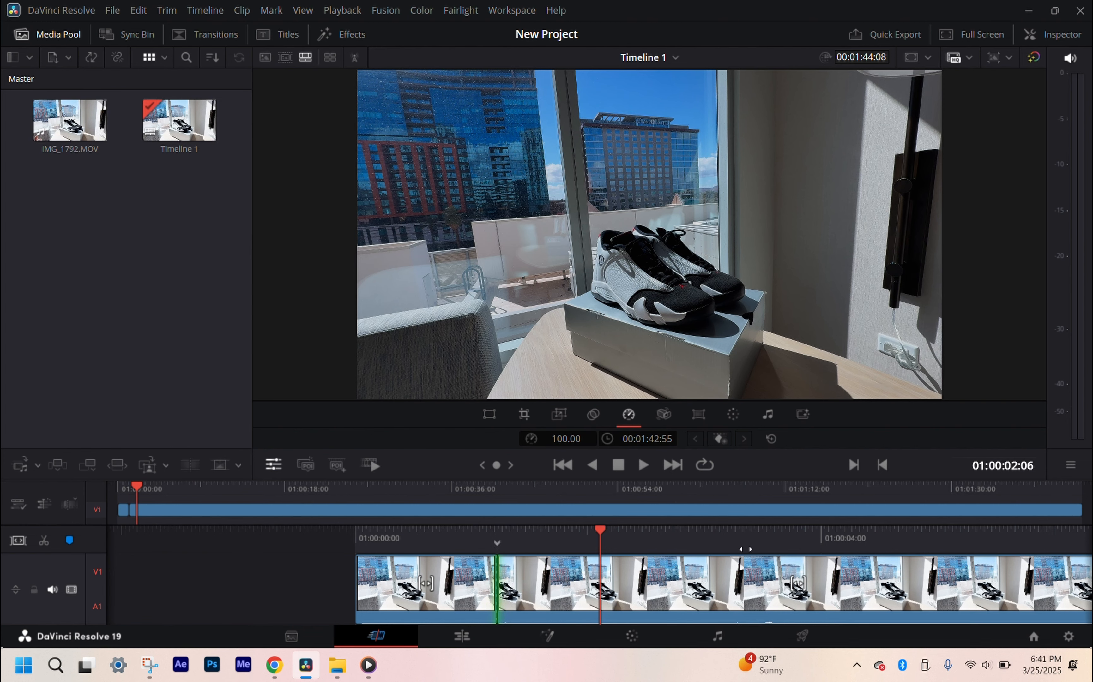
key("space")
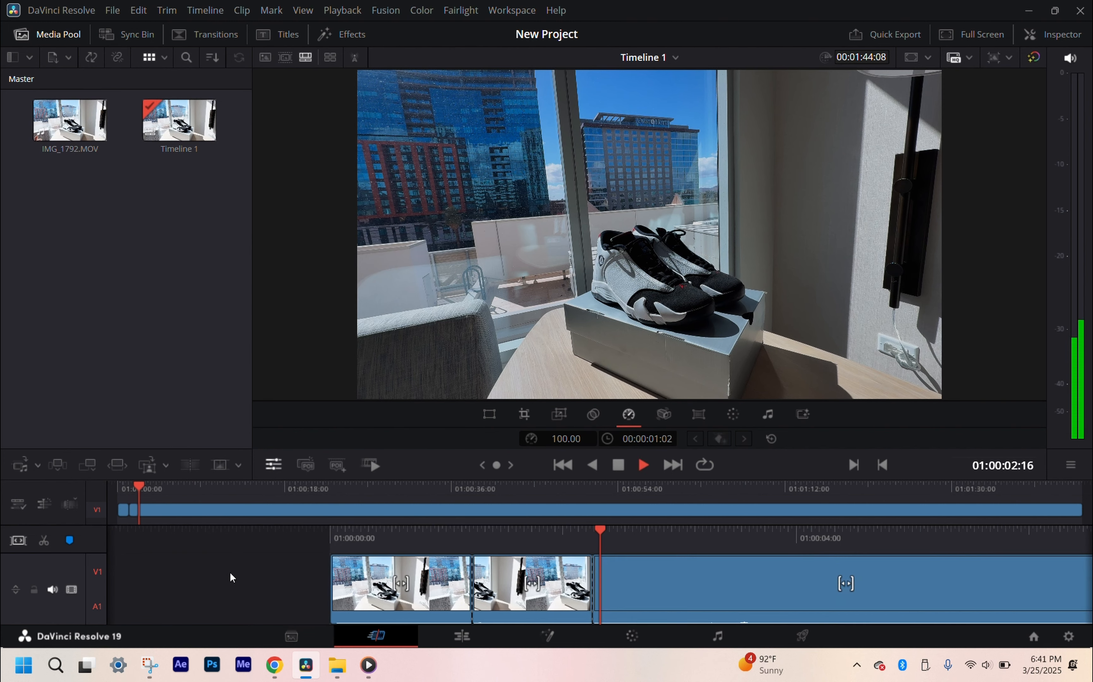
key("v")
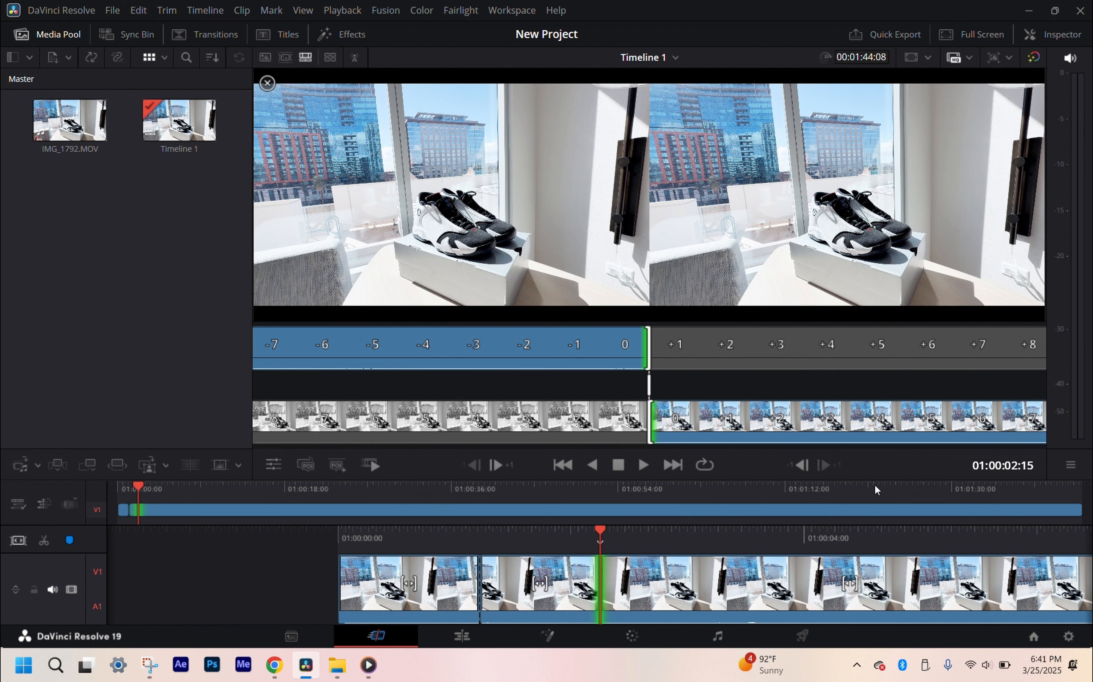
Step: Open the Deliver page and choose the YouTube render preset at 2160p
left_click(792, 638)
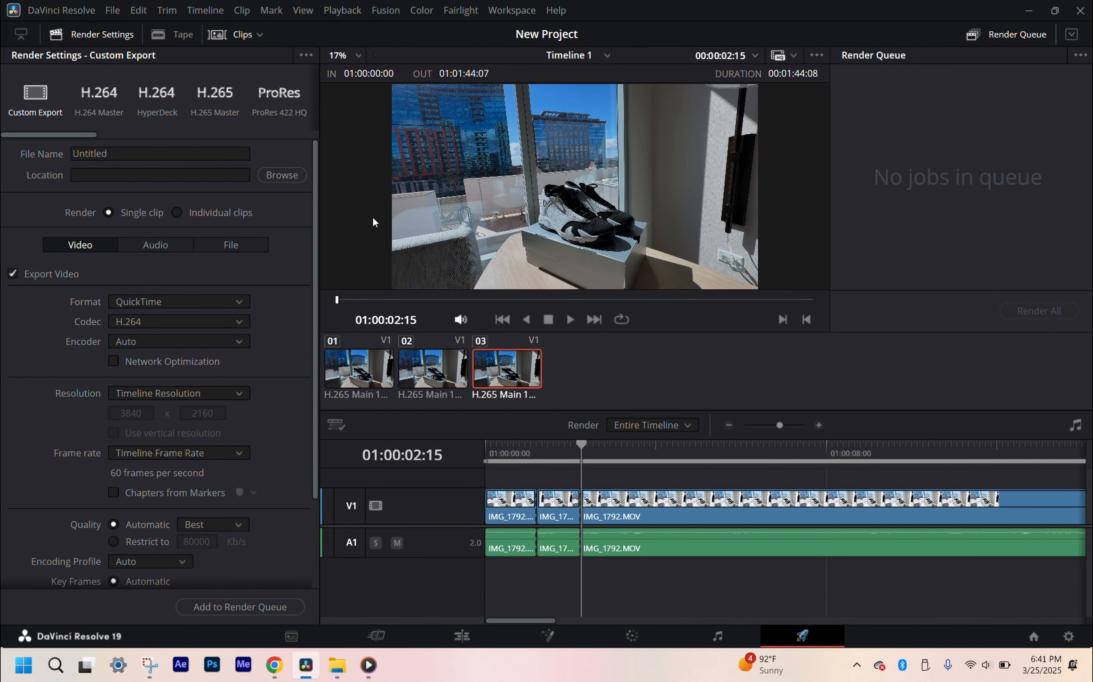
scroll(27, 139, "right", 3)
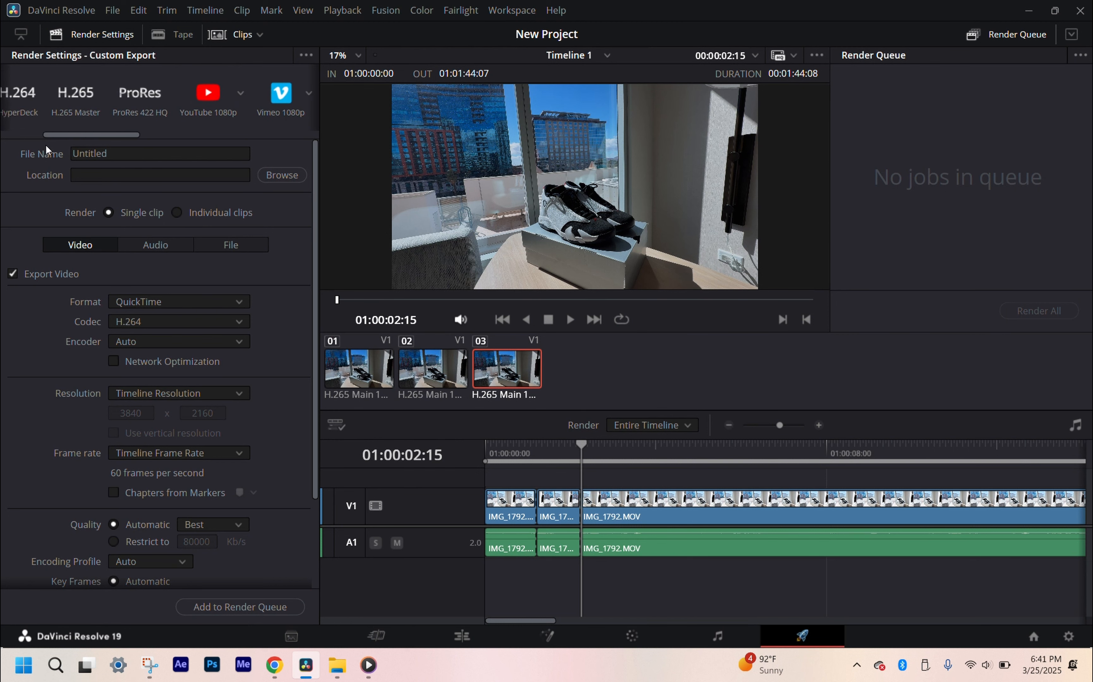
scroll(14, 135, "left", 3)
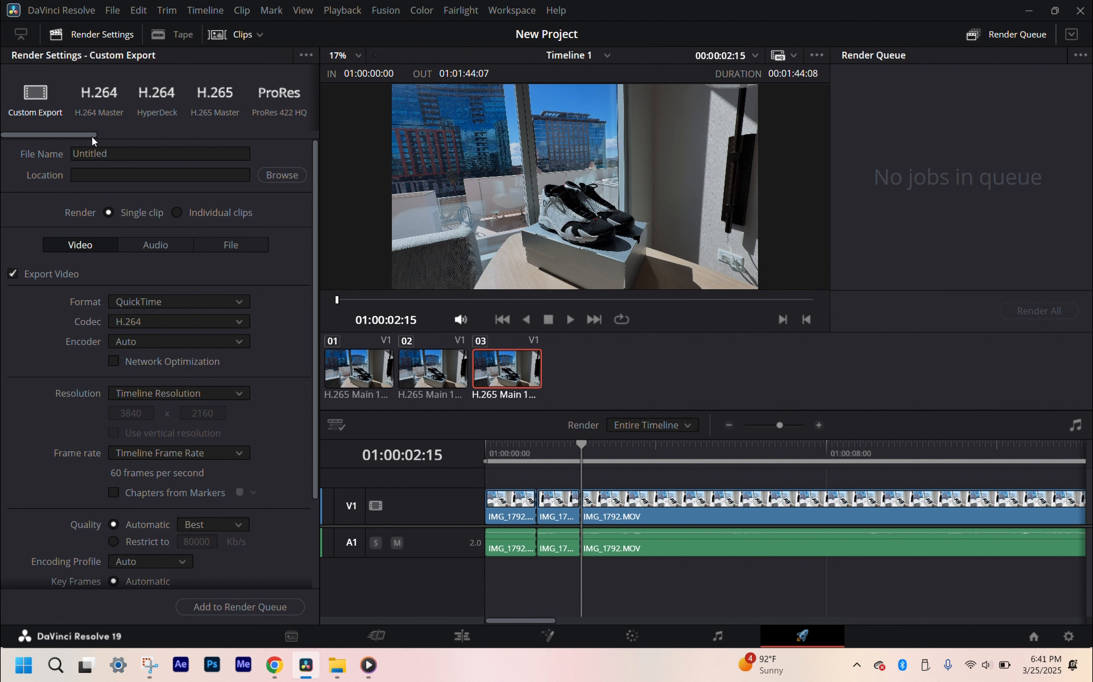
left_click_drag(94, 136, 160, 172)
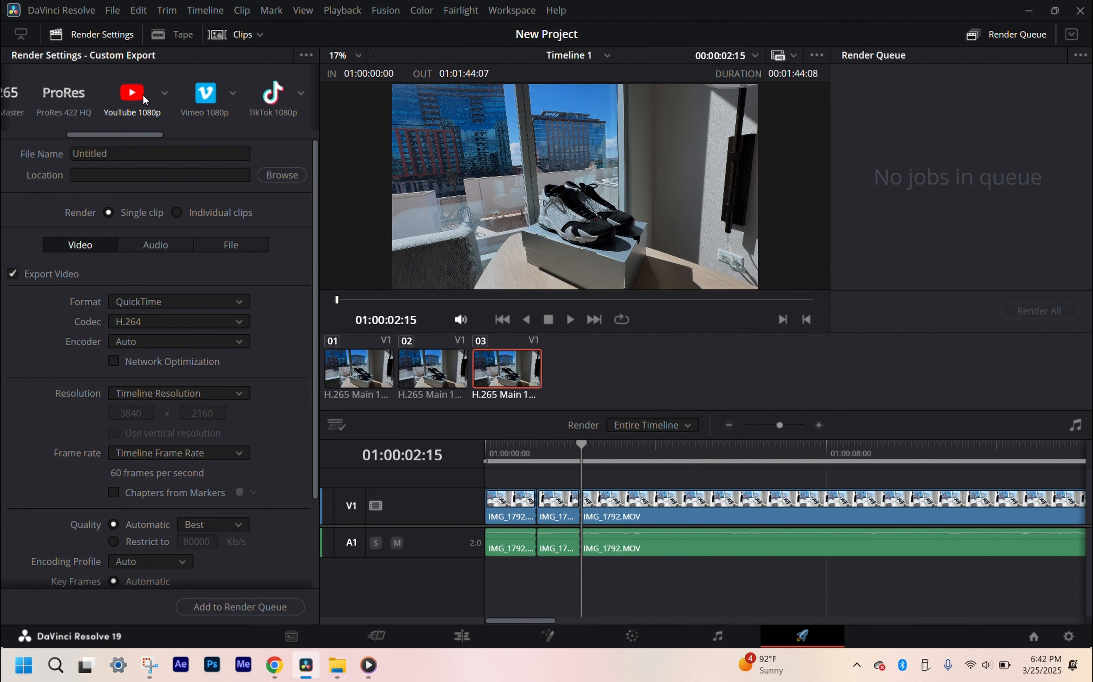
left_click(165, 94)
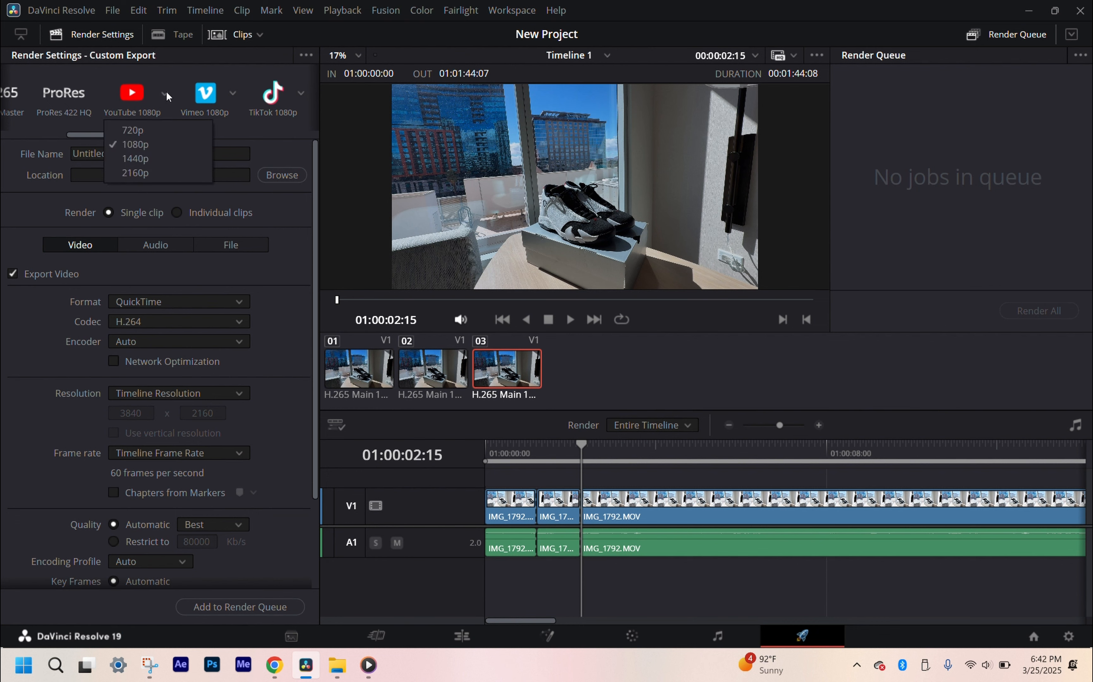
left_click(141, 174)
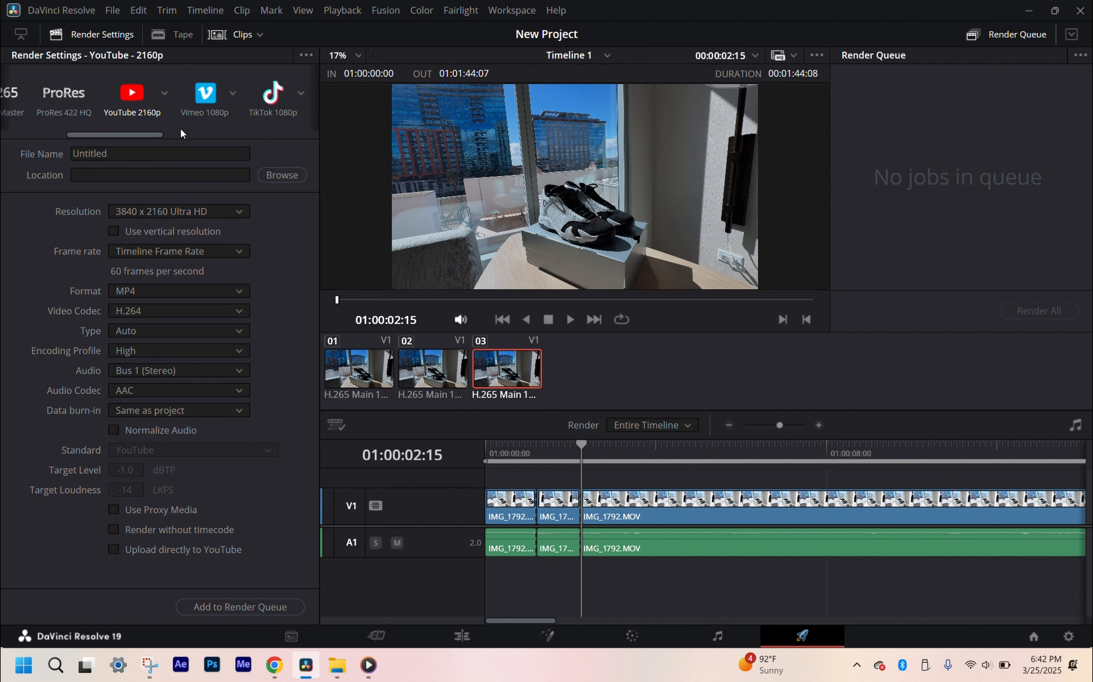
Step: Switch the YouTube render preset to 1080p and set it back to 2160p
left_click(164, 94)
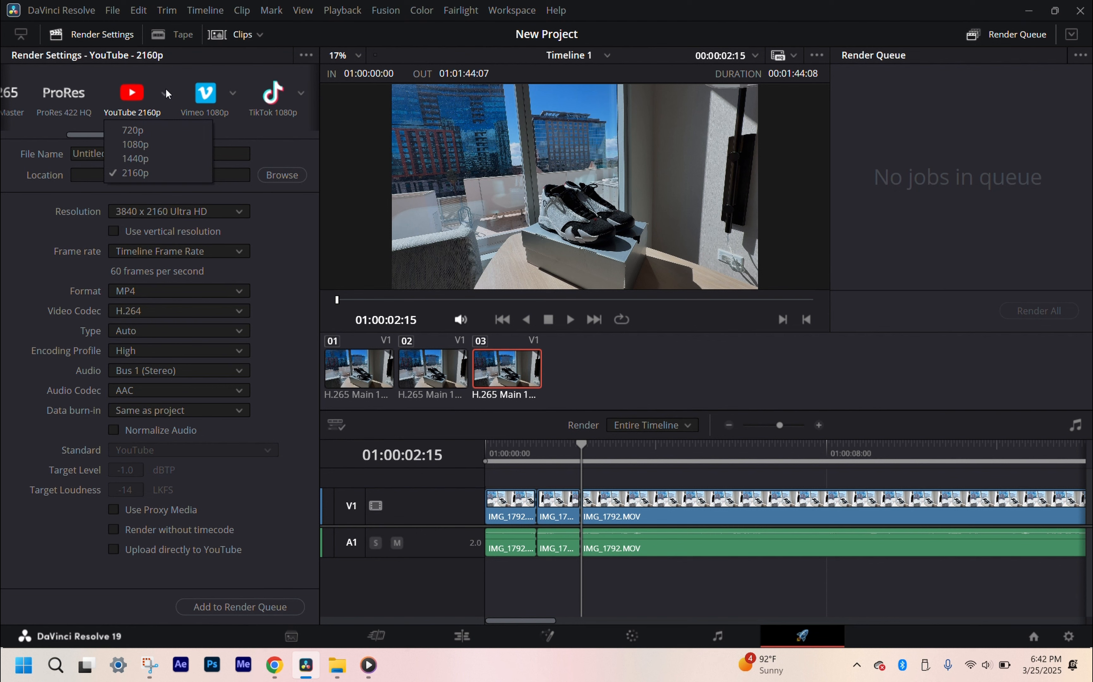
left_click(153, 145)
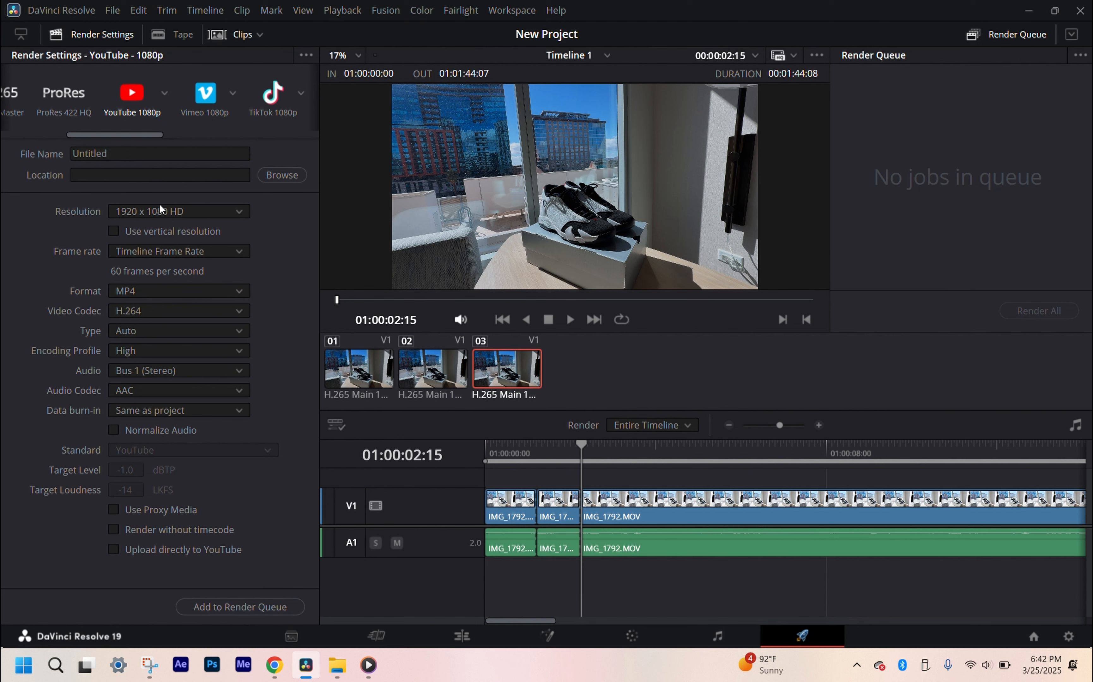
left_click(148, 234)
left_click(183, 235)
left_click(166, 94)
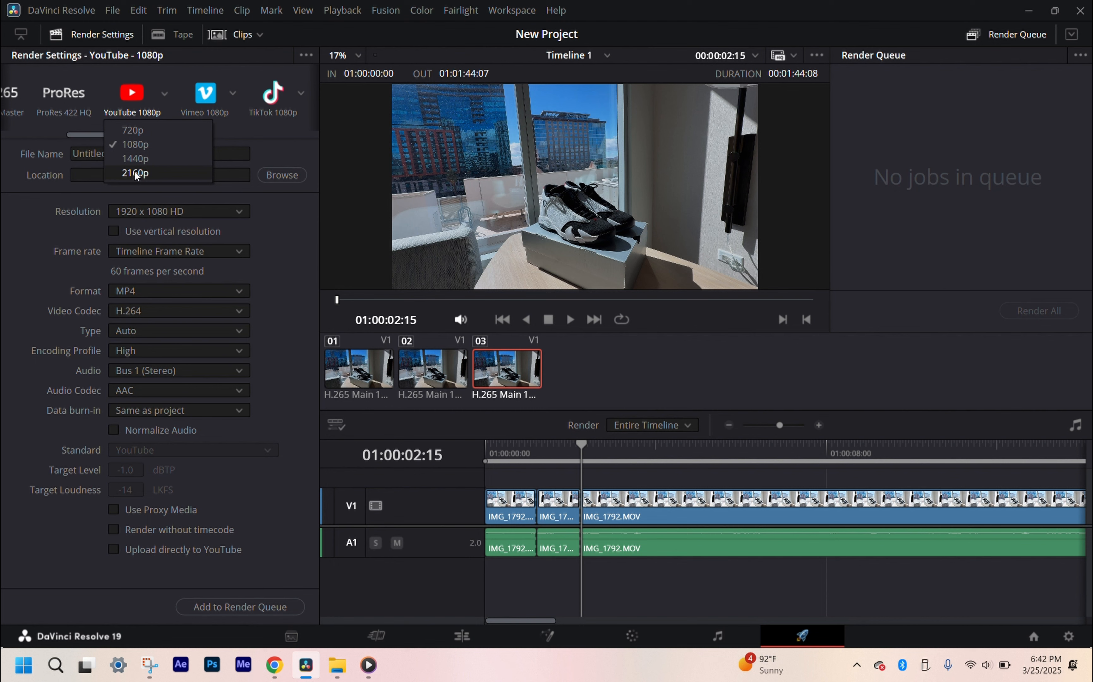
left_click(136, 174)
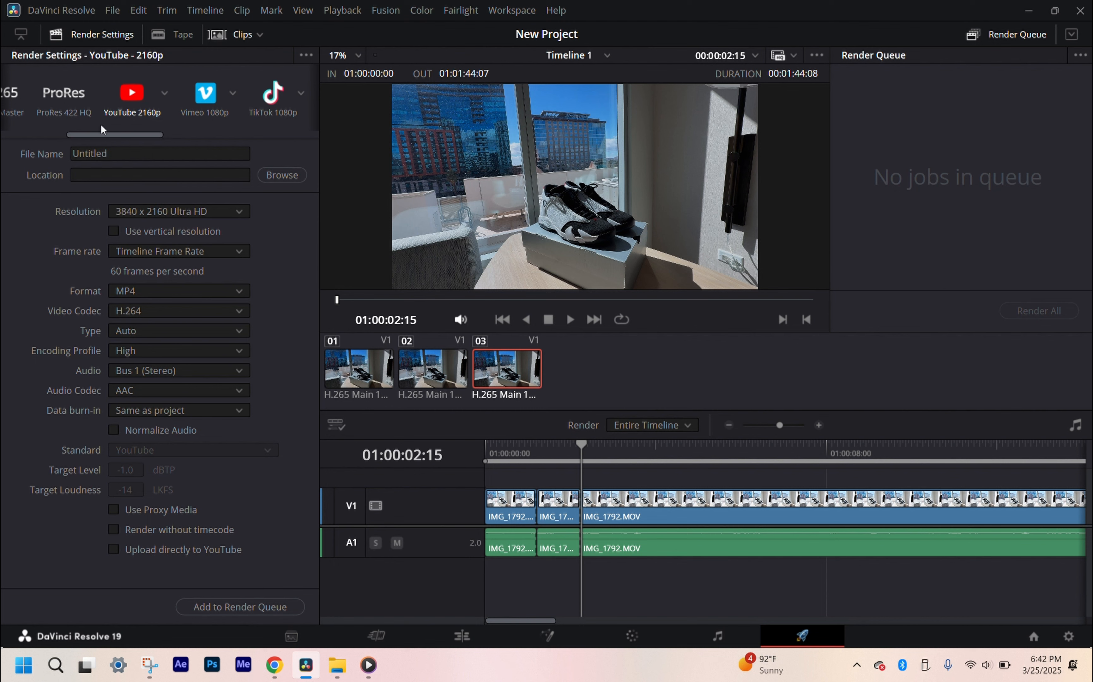
Step: Reselect 2160p for the YouTube preset and examine the available format and video codec options
mouse_move(105, 136)
left_mouse_down()
mouse_move(30, 136)
mouse_move(105, 137)
mouse_move(30, 136)
mouse_move(95, 139)
left_mouse_up()
left_click(167, 98)
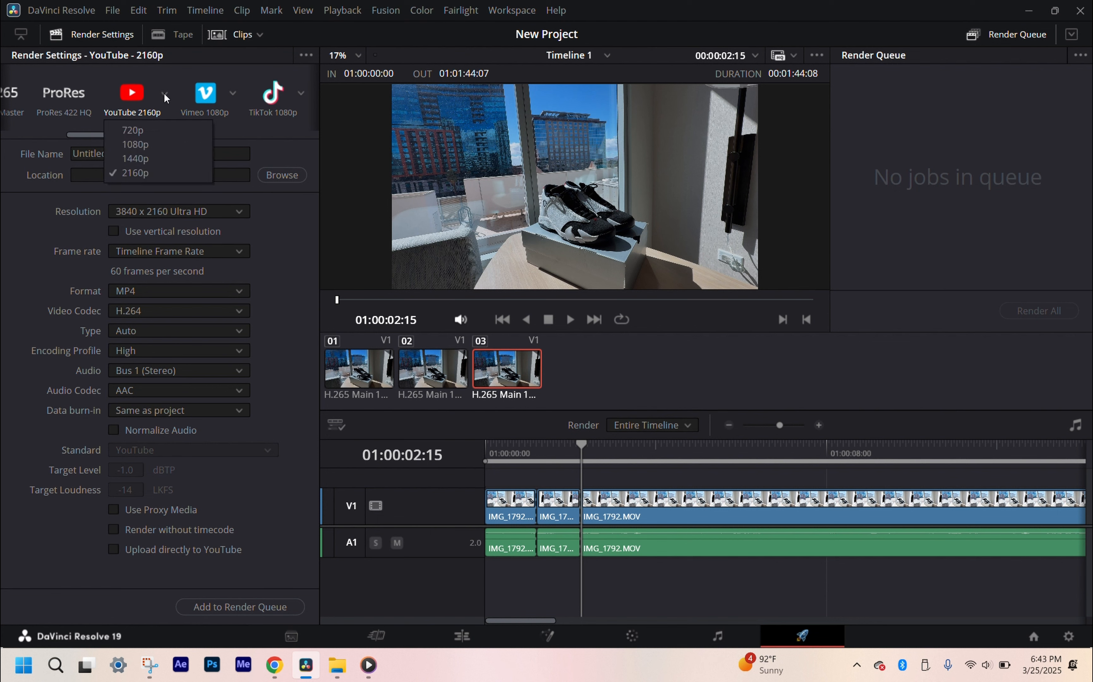
left_click(115, 176)
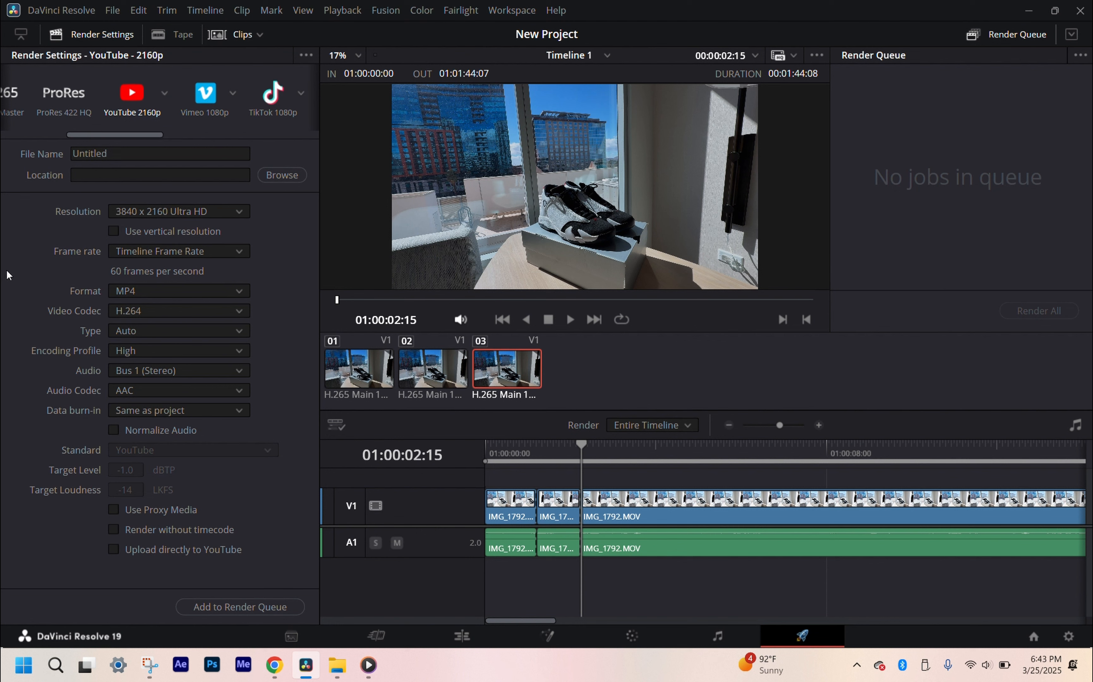
left_click(153, 294)
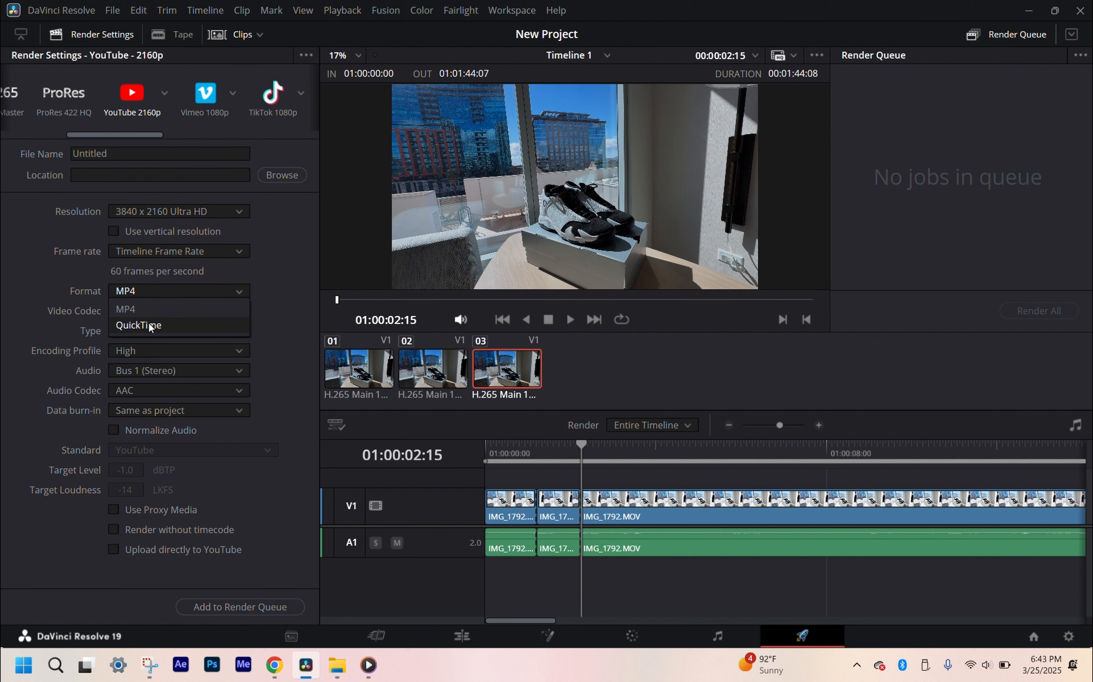
left_click(144, 296)
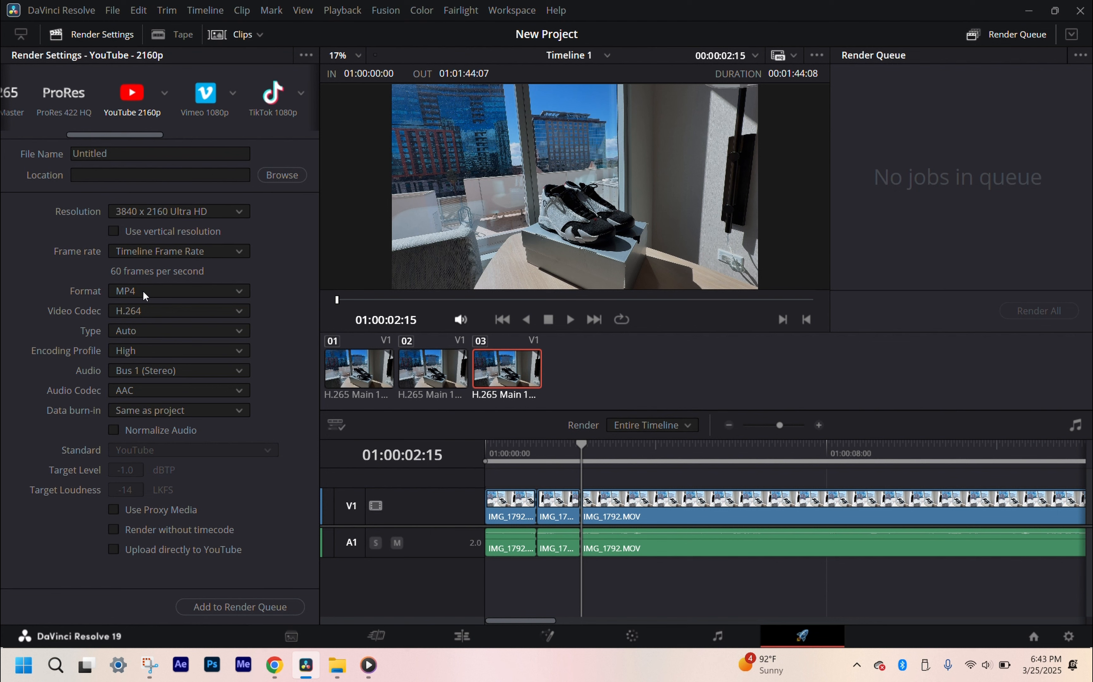
left_click(175, 311)
left_click(178, 312)
Step: Name the export file "How To Use ReShoevn8r Wipes On Black Toe XIV Jordans"
left_click(132, 153)
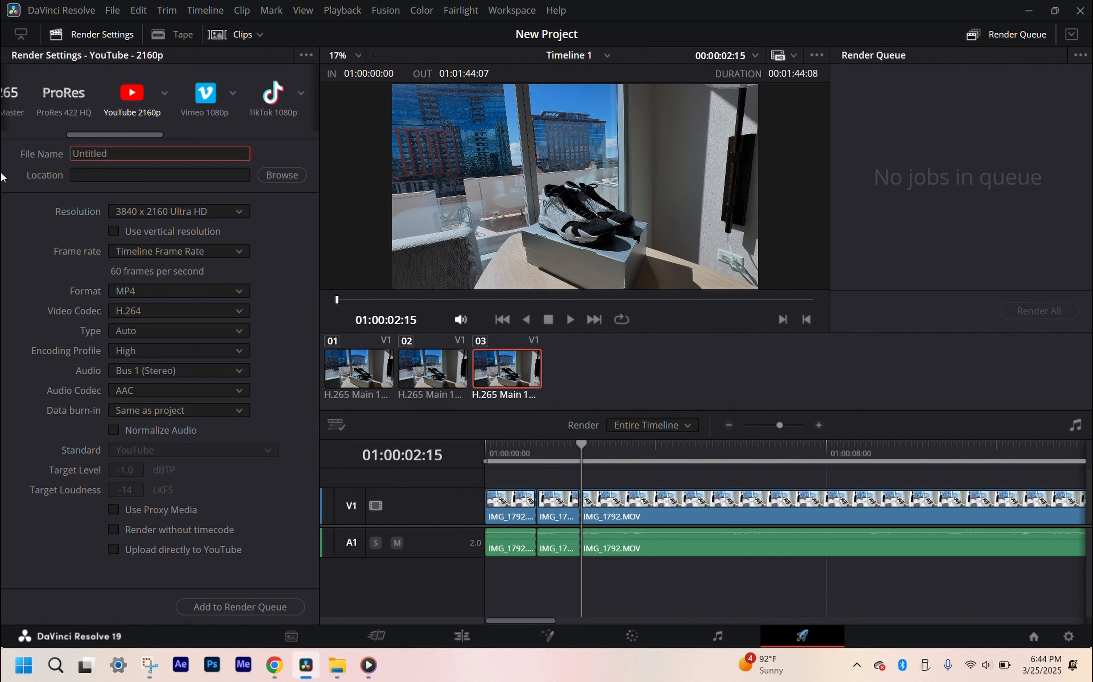
key("ctrl+a")
type("Shoevn8r Wipes On Black Toe XIV Jordans")
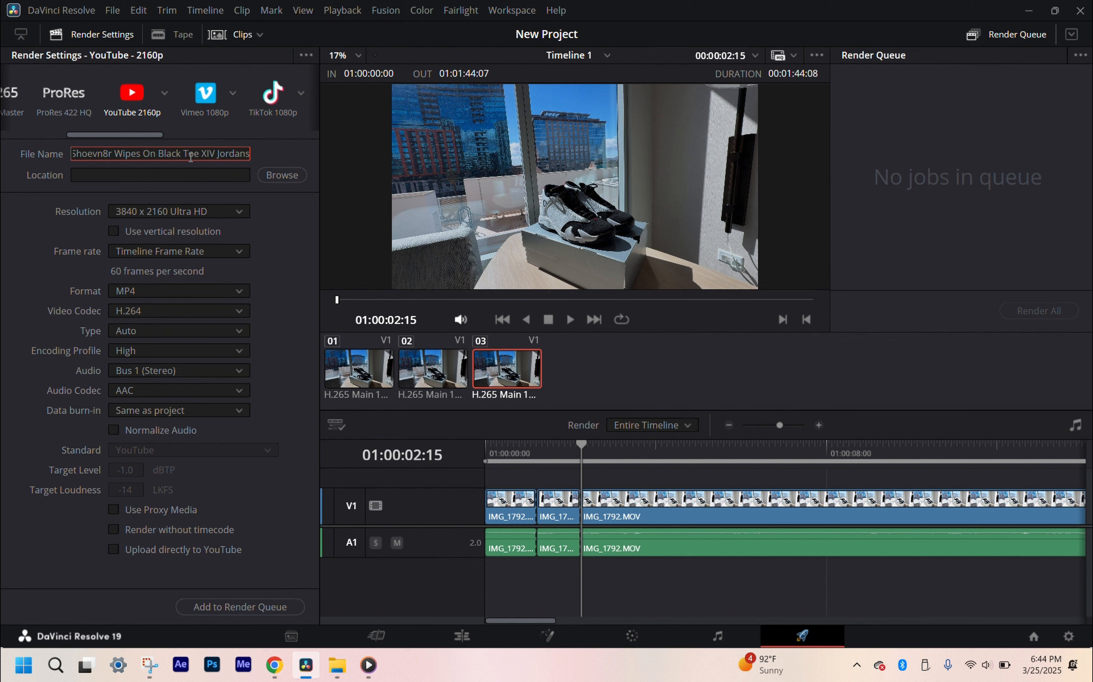
Step: Set the export location to the Desktop folder Finished Youtube Videos Ready For Upload and add the job to the render queue
left_click(159, 174)
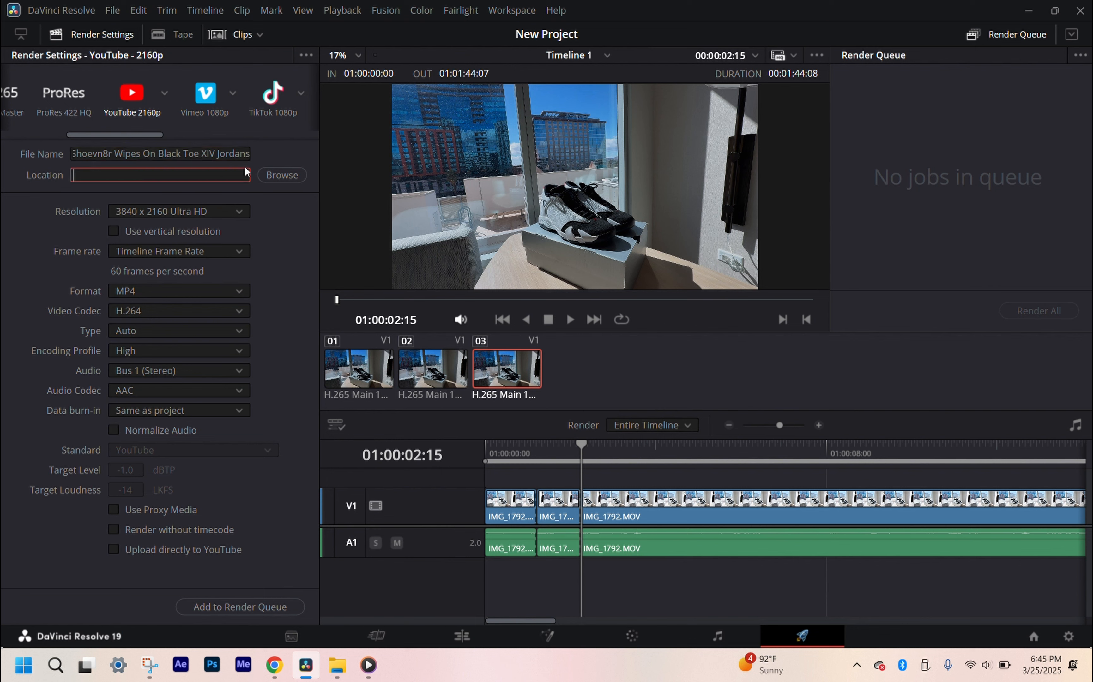
left_click(281, 175)
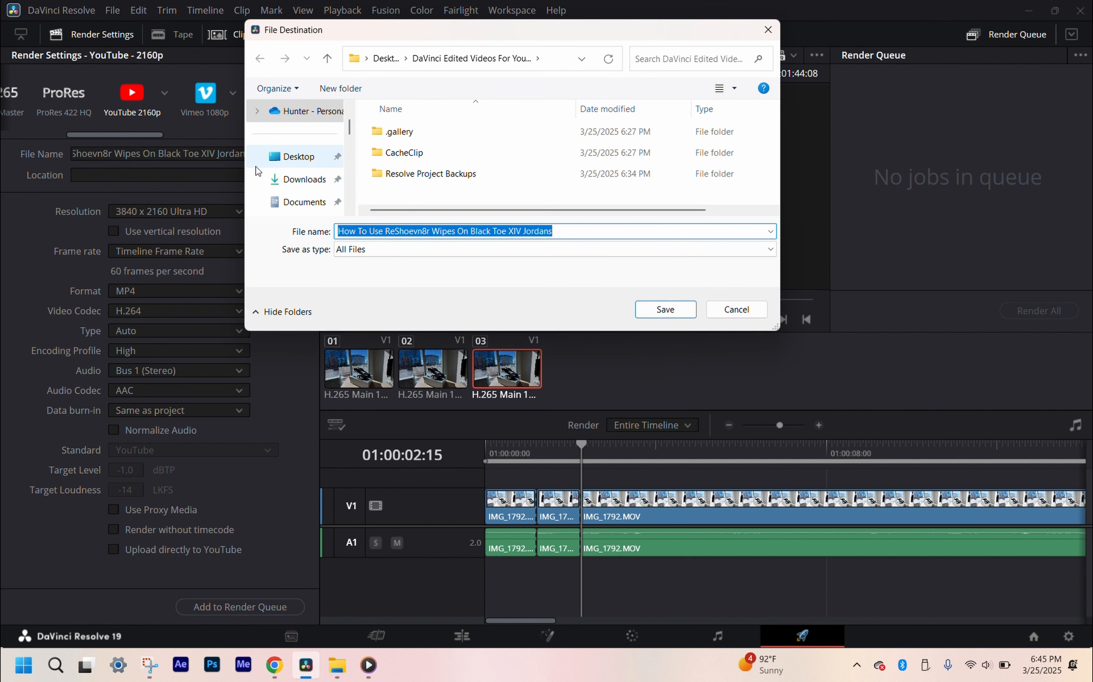
left_click(286, 164)
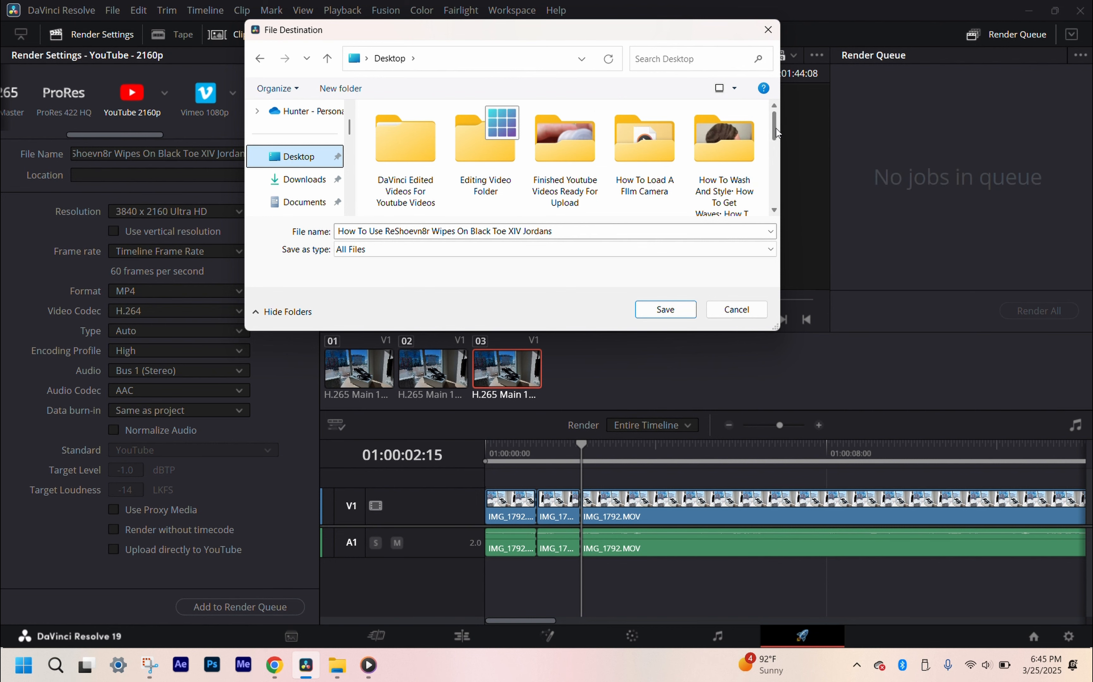
double_click(552, 153)
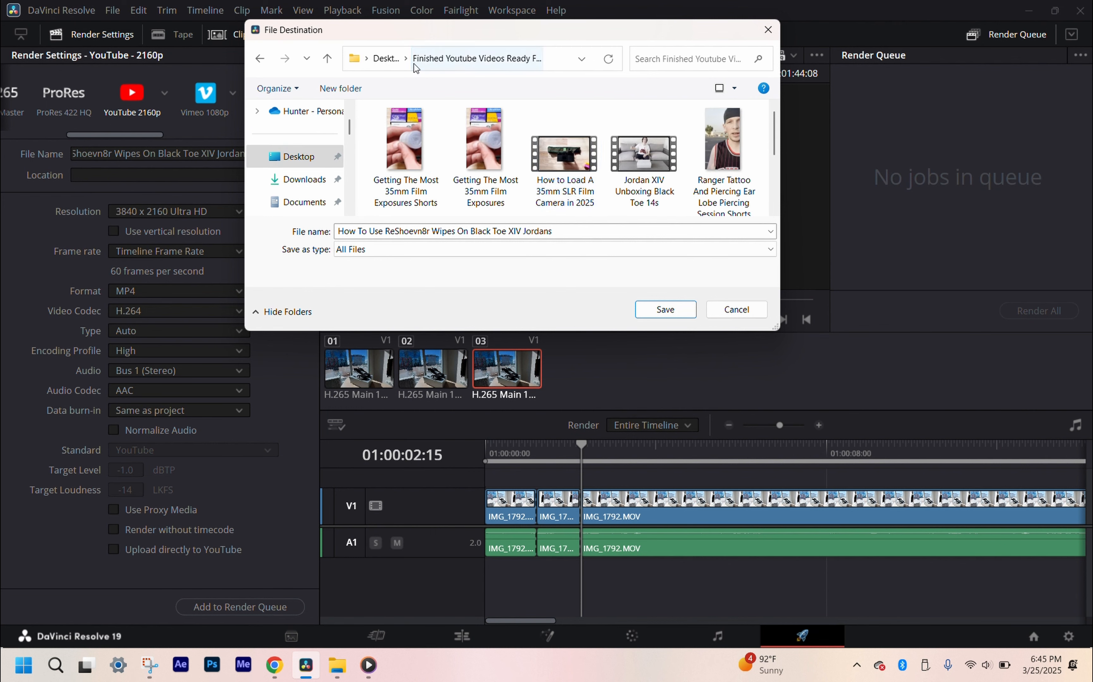
left_click(386, 58)
double_click(581, 195)
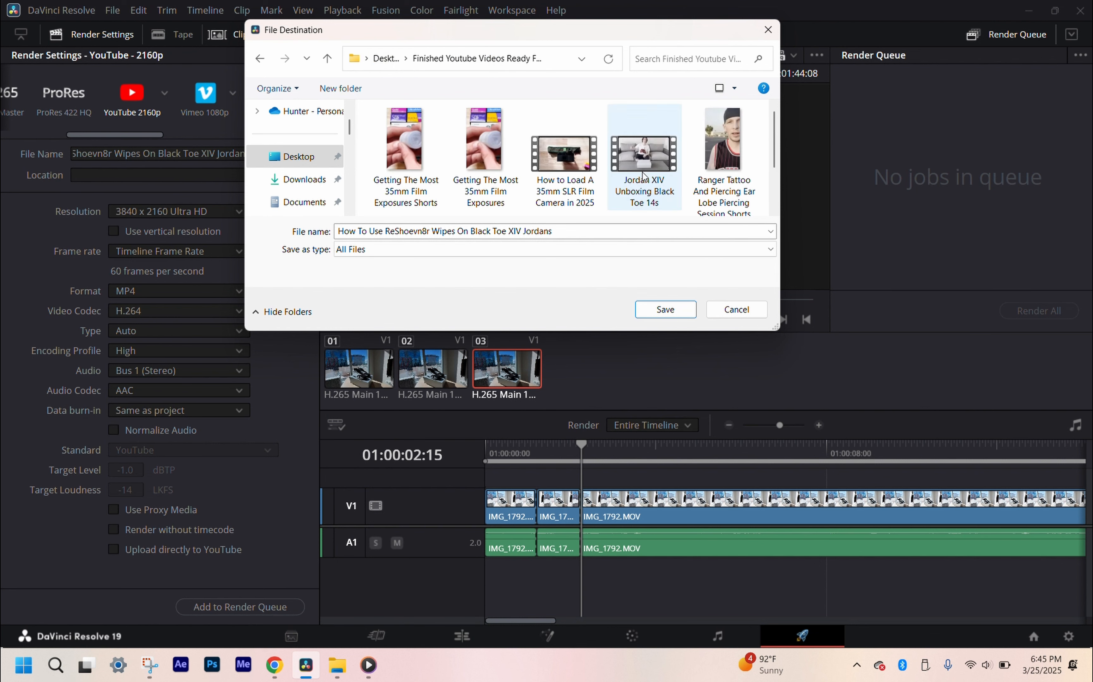
scroll(608, 172, "down", 3)
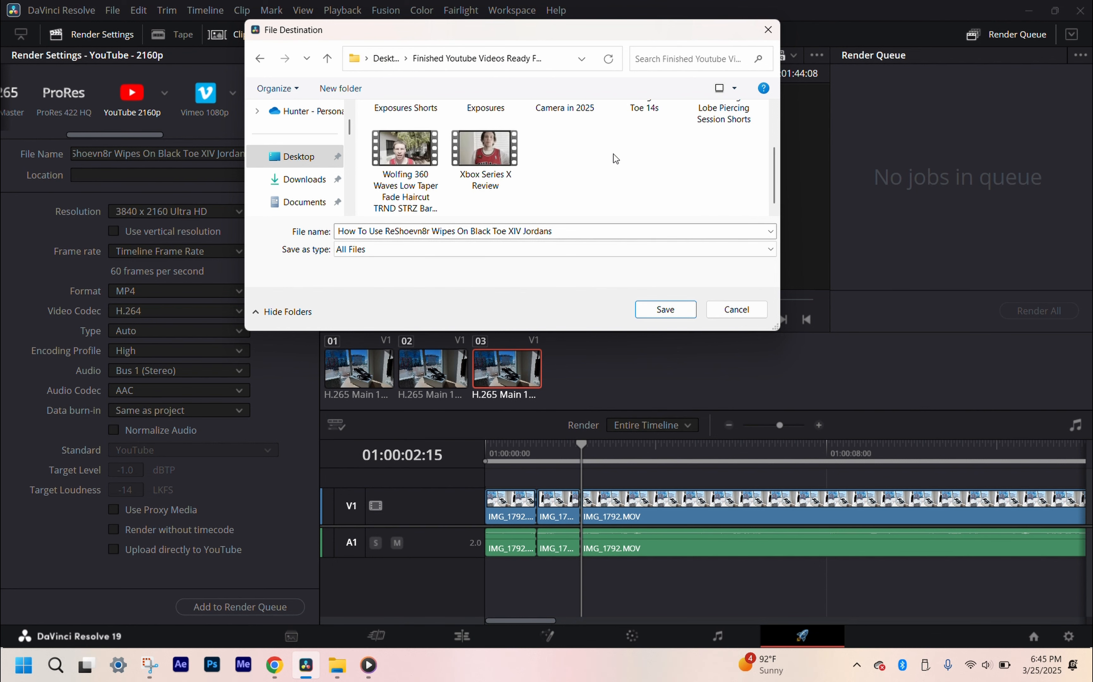
scroll(615, 158, "up", 3)
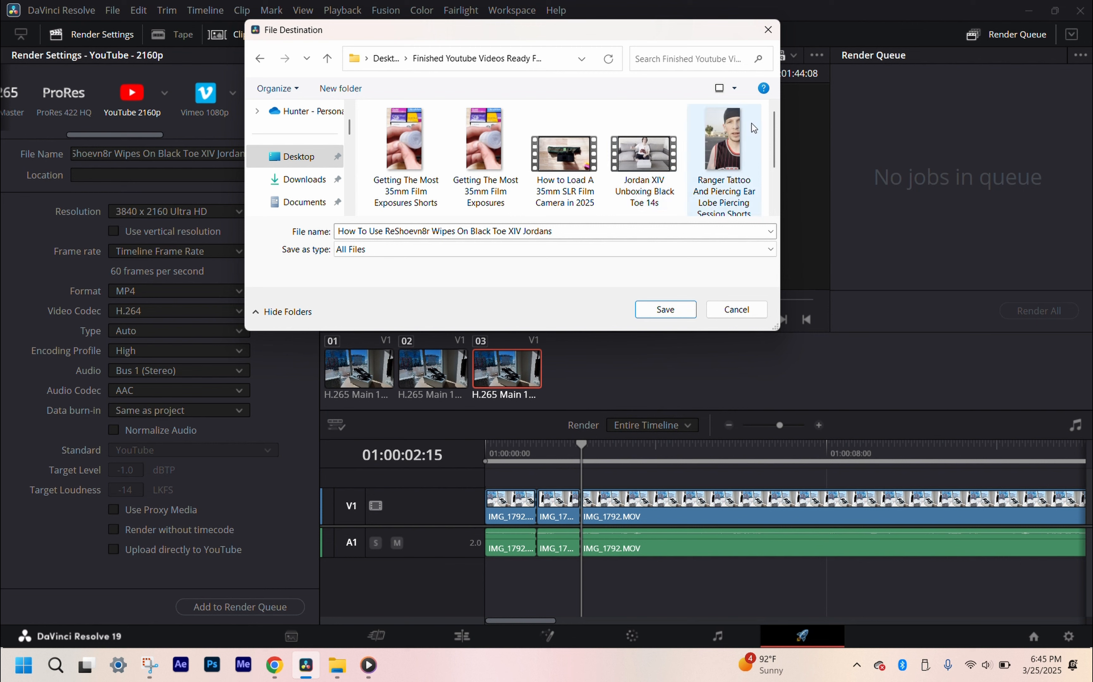
scroll(698, 135, "down", 3)
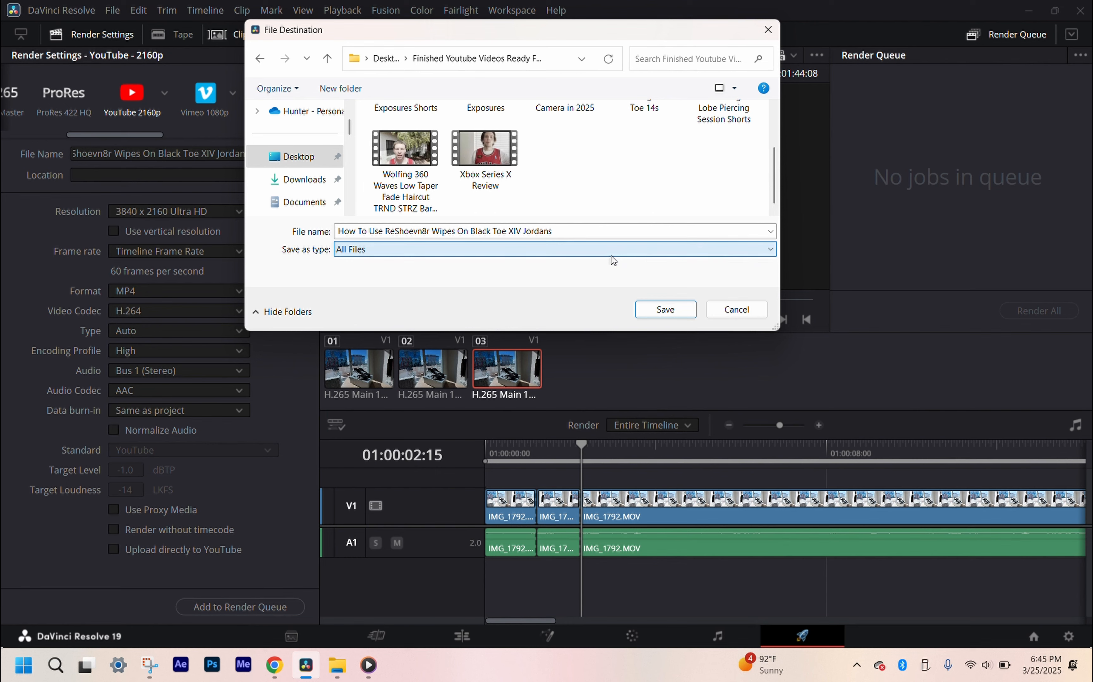
left_click(656, 307)
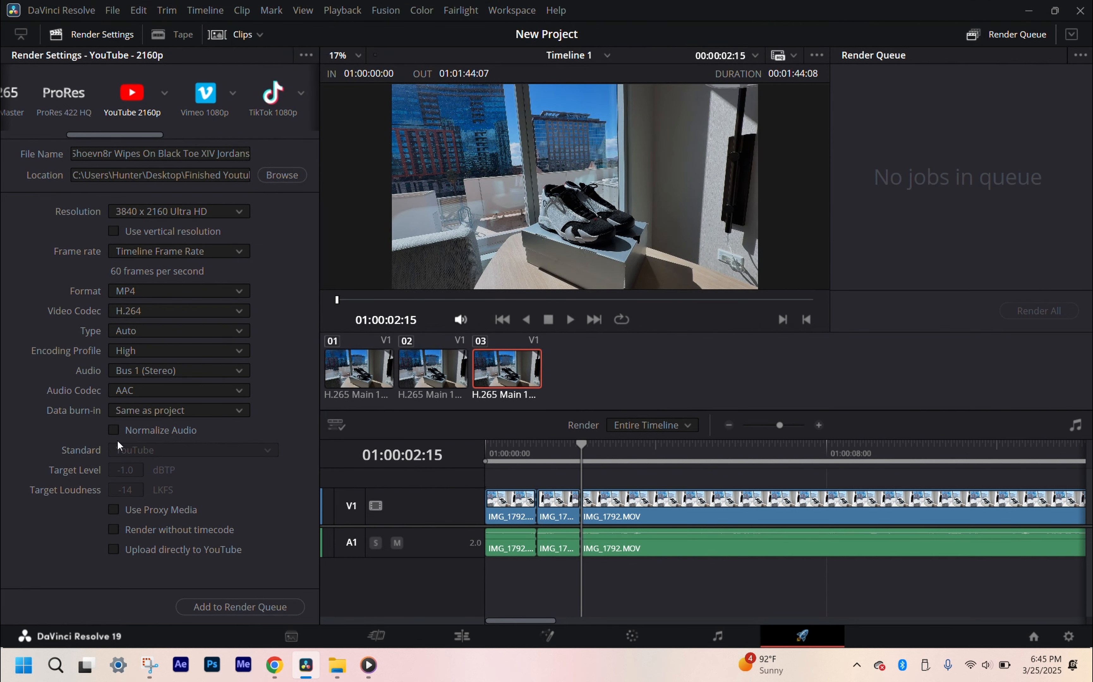
left_click(234, 607)
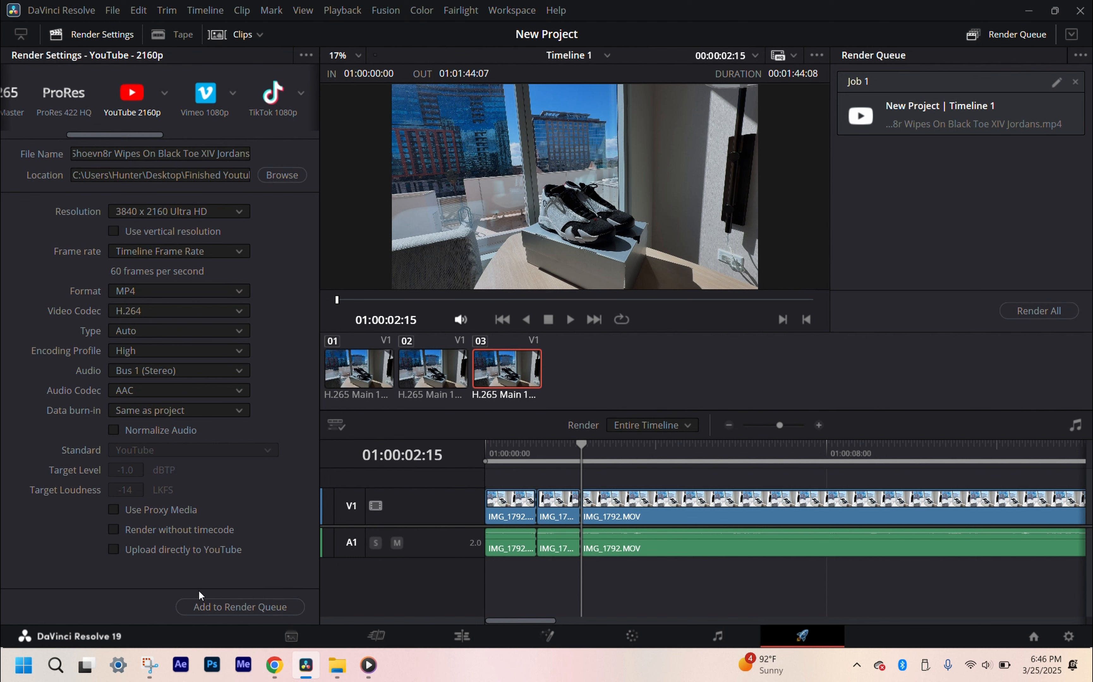
Step: Add a second render job with the YouTube 1080p preset and remove it from the queue
left_click(162, 94)
left_click(153, 143)
left_click(253, 606)
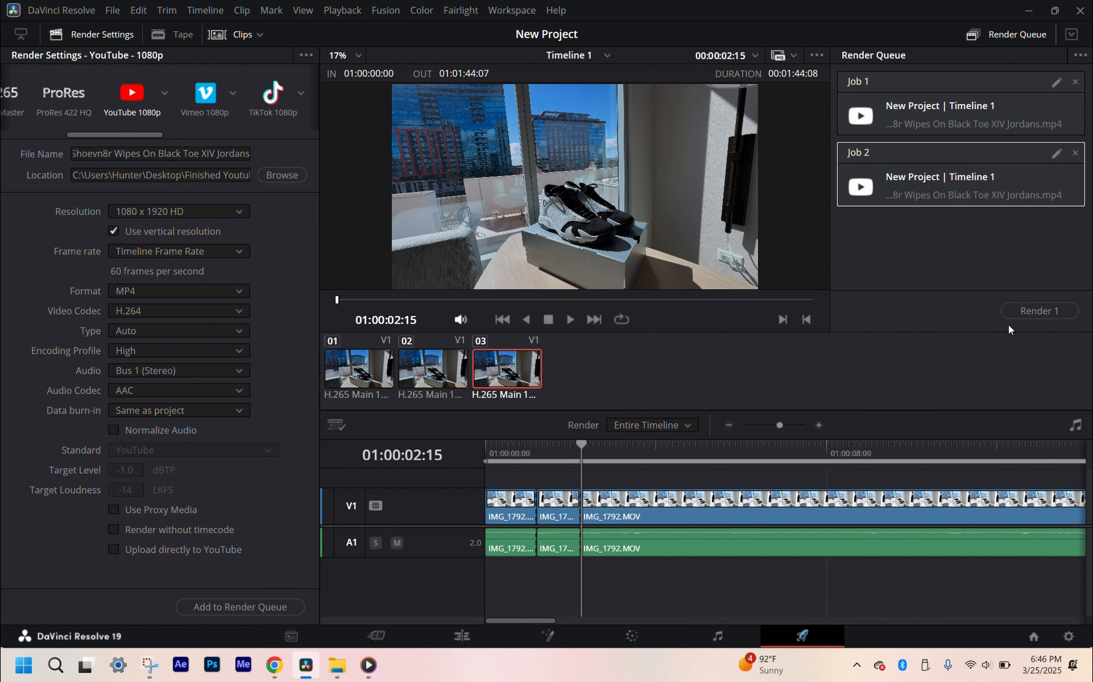
left_click(1076, 154)
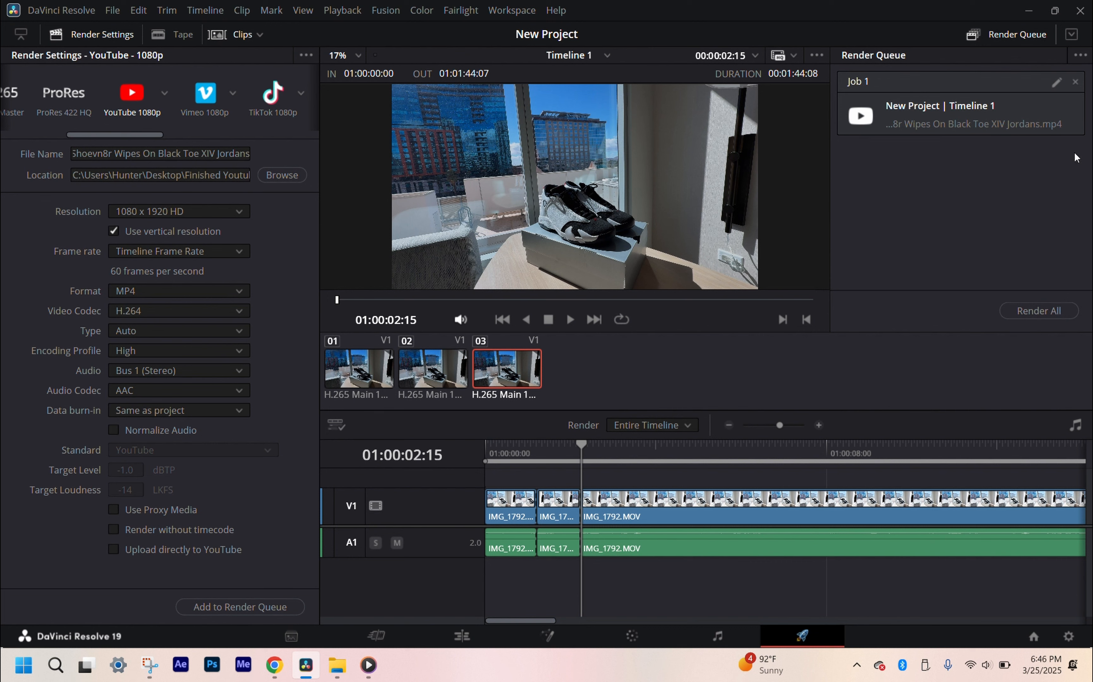
Step: Select Job 1 in the render queue and start rendering it
left_click(988, 120)
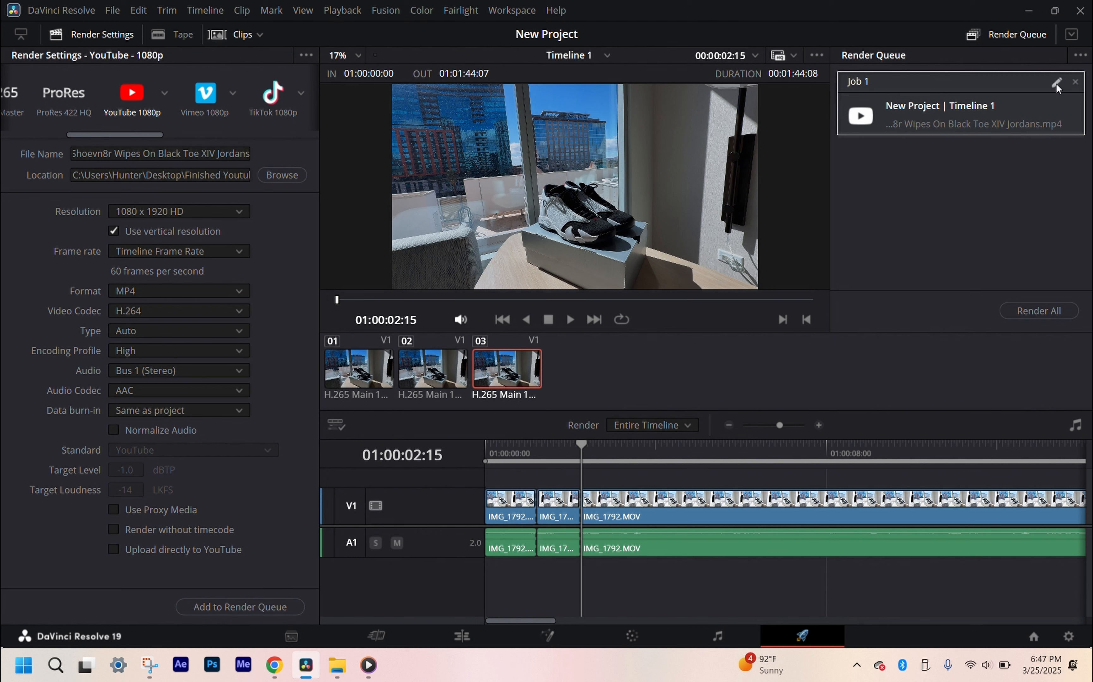
left_click(1012, 311)
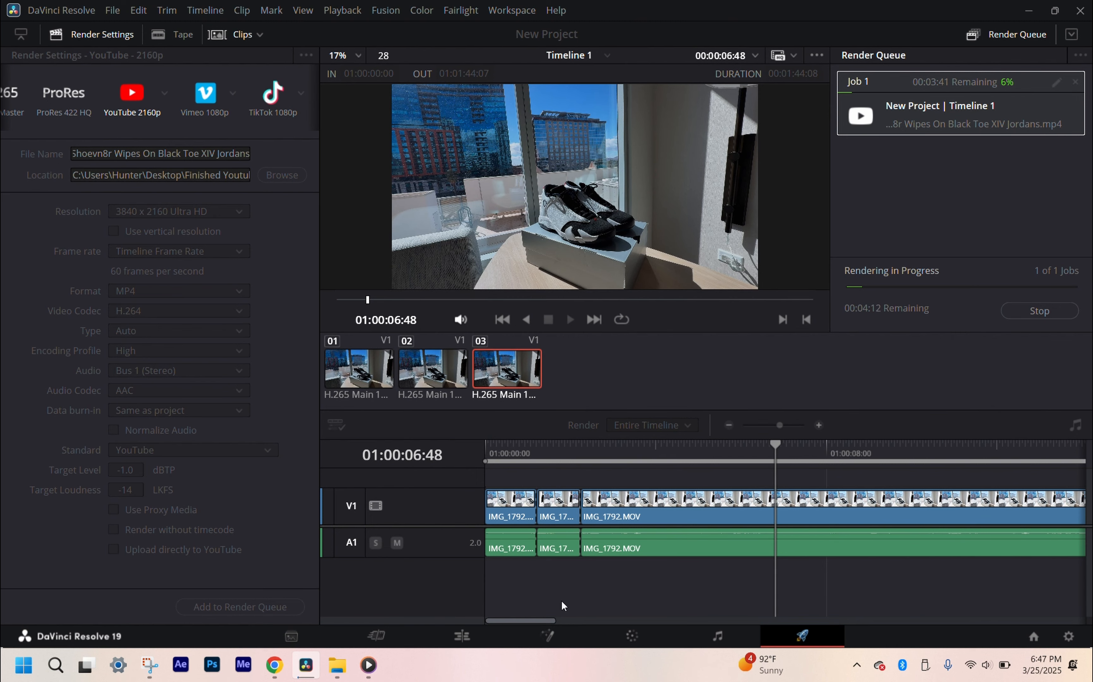
Step: Minimize DaVinci Resolve to the desktop and bring it back while the job renders
left_click(303, 666)
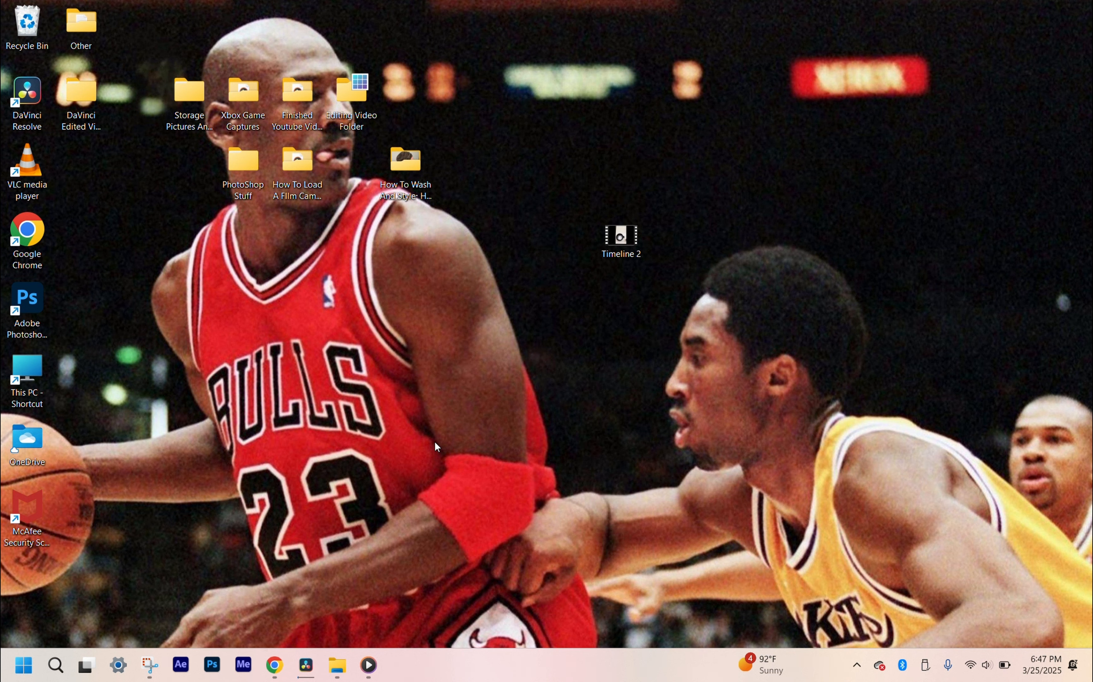
mouse_move(302, 677)
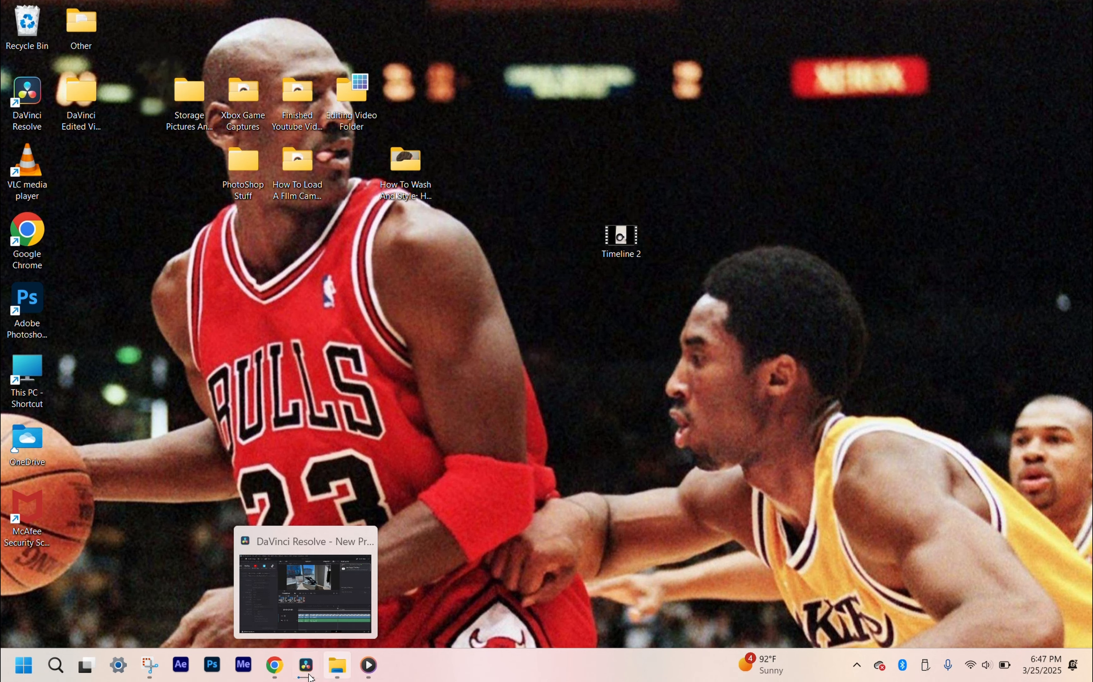
left_click(302, 677)
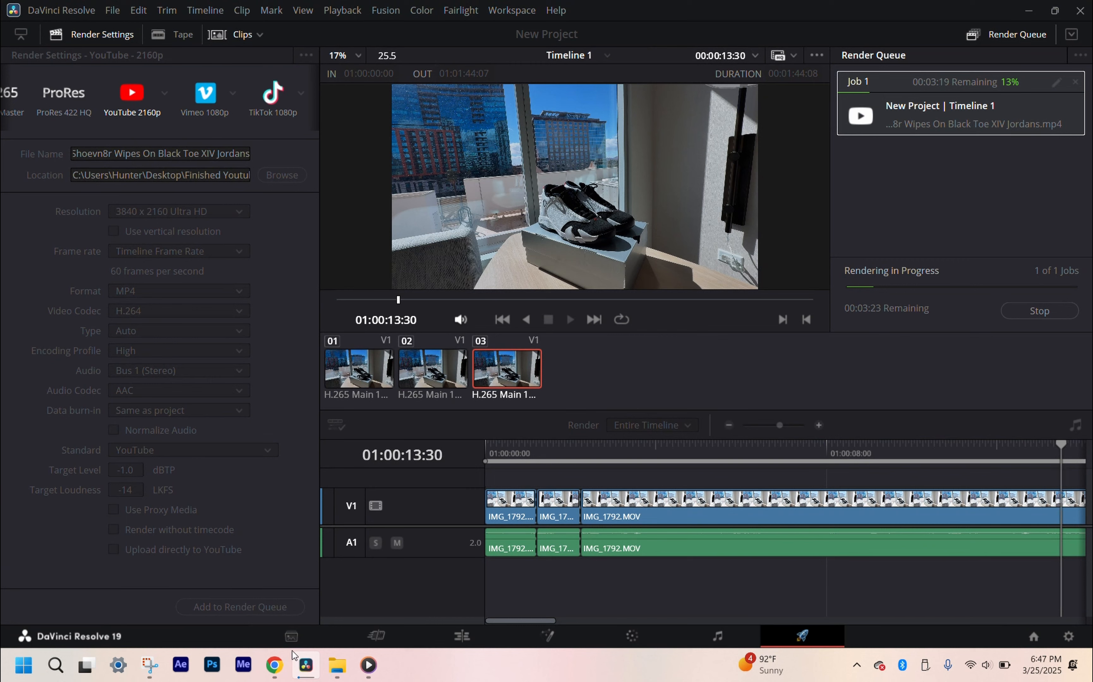
mouse_move(314, 673)
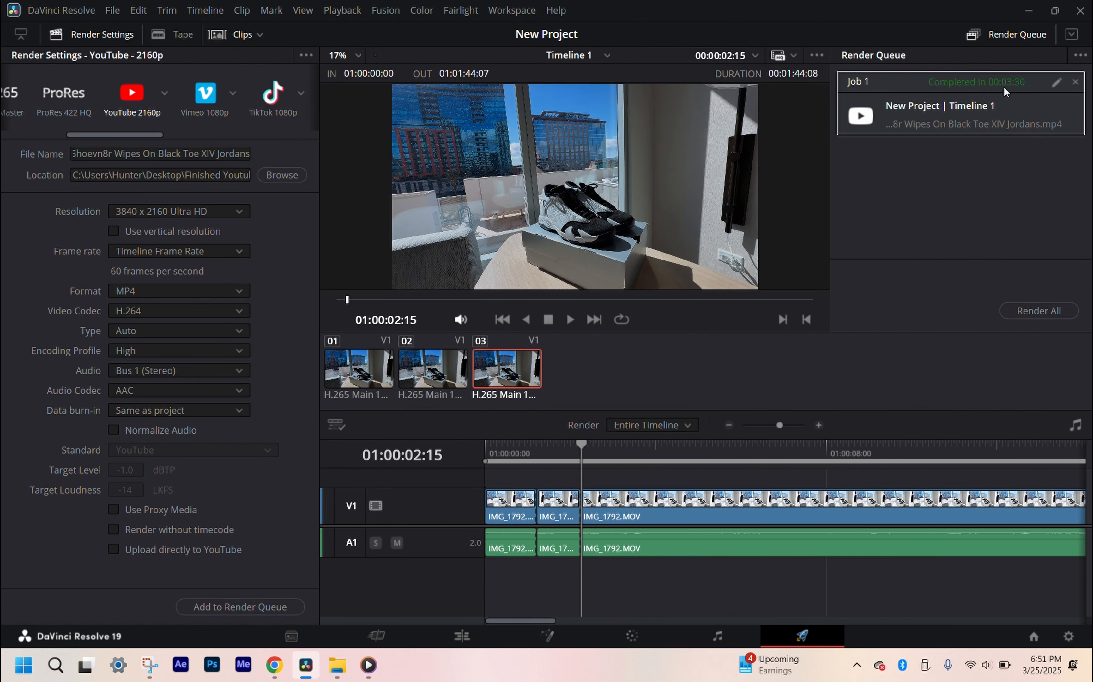
Step: Open the exported video from the desktop folder Finished Youtube Videos Ready For Upload in Media Player, maximize it and pause playback
left_click(1090, 673)
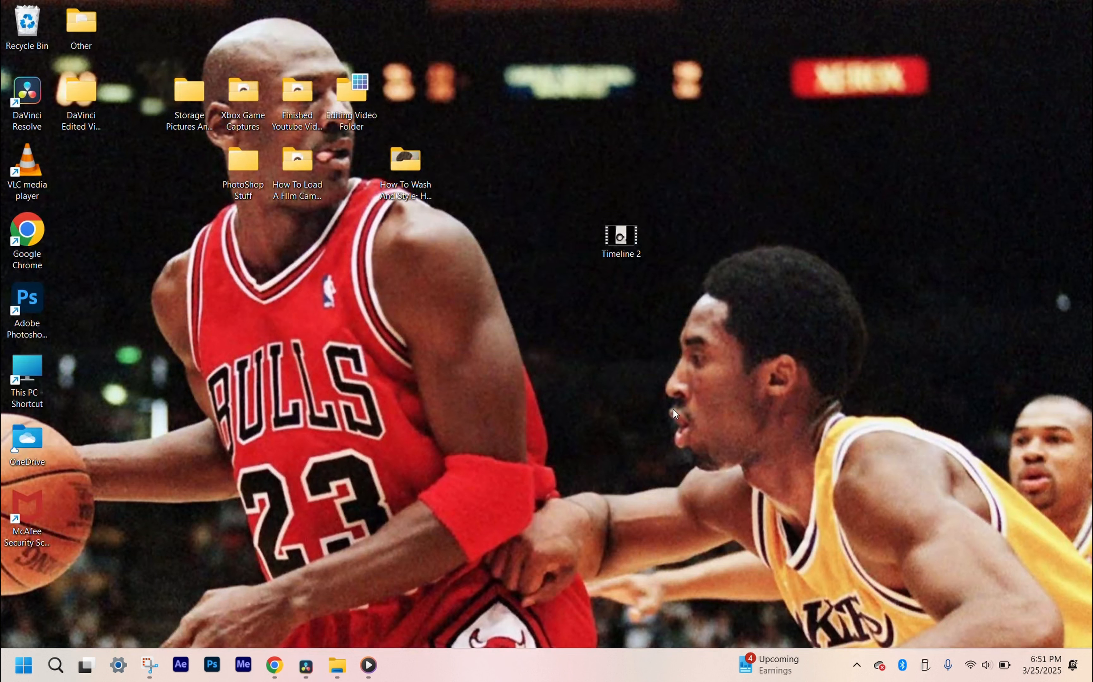
double_click(298, 98)
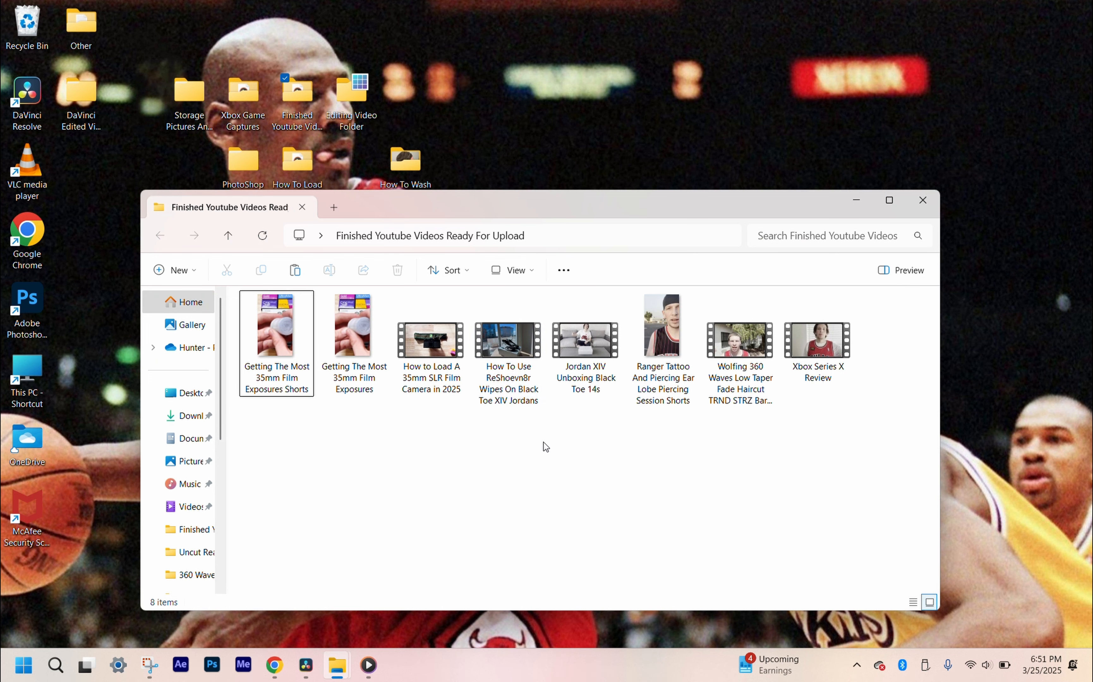
double_click(506, 379)
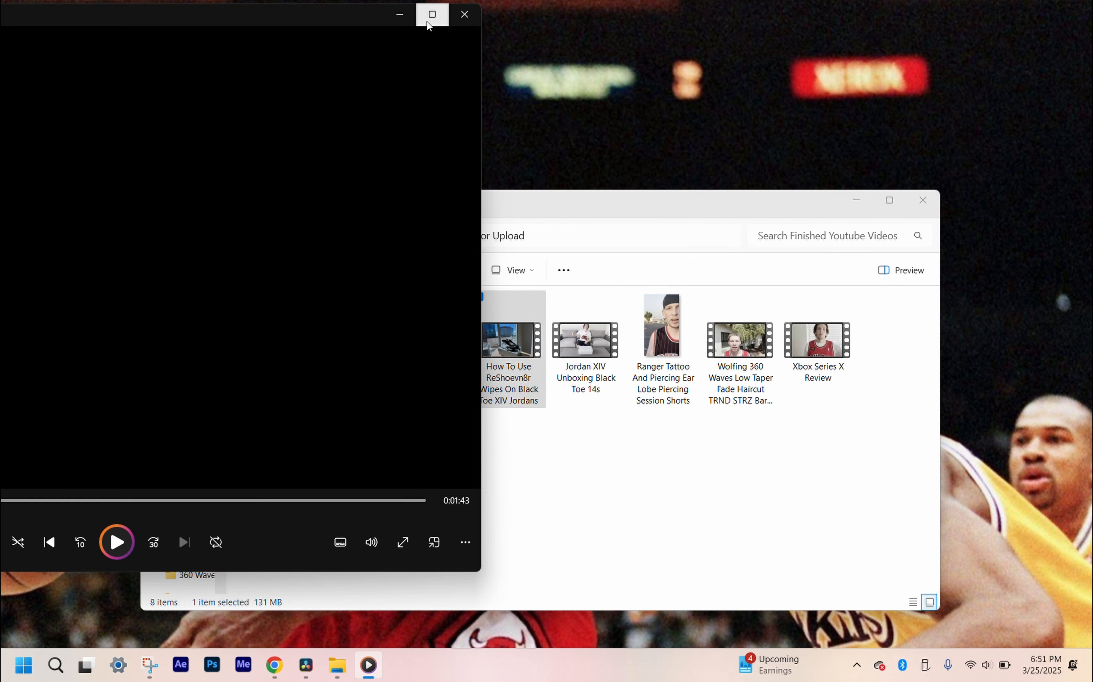
left_click(432, 14)
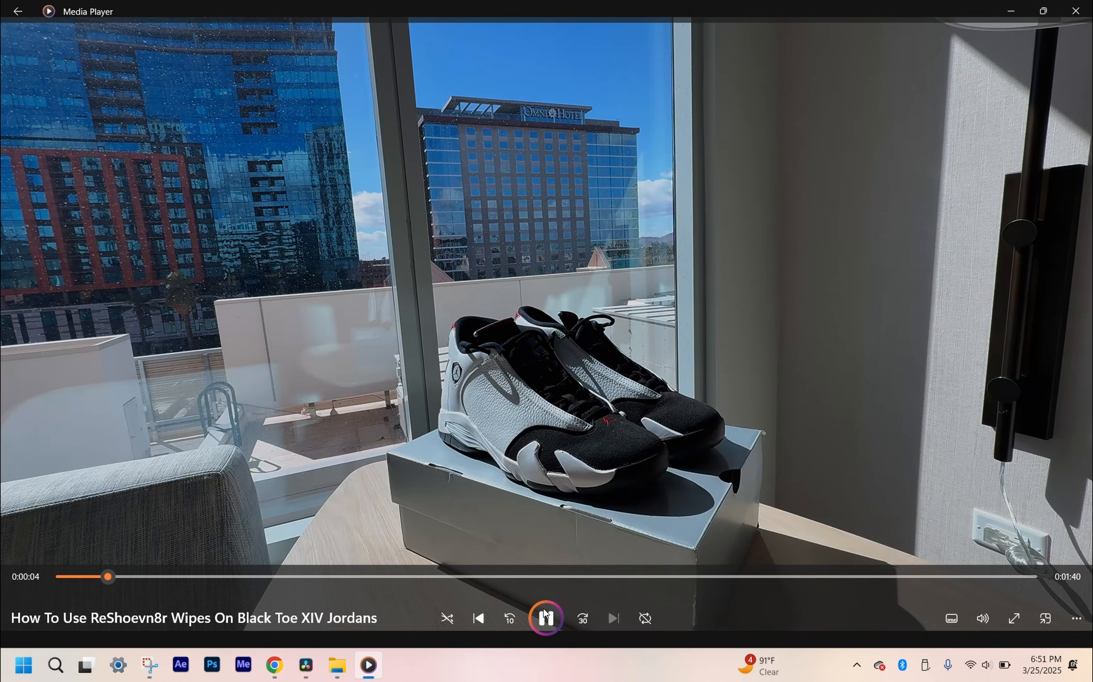
left_click(547, 621)
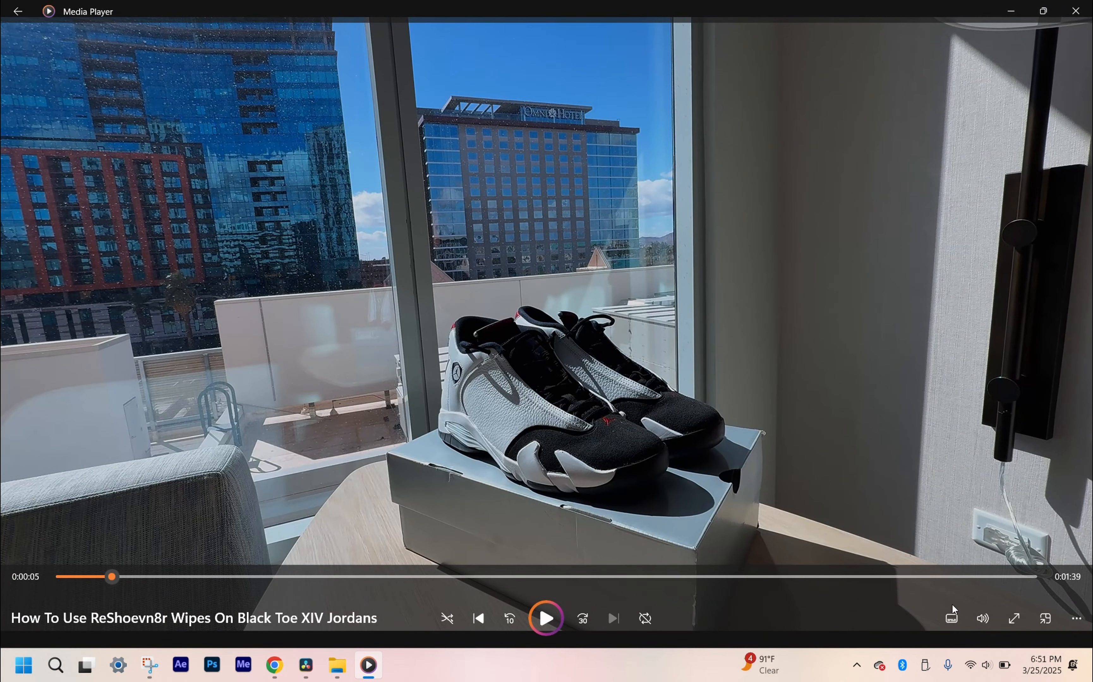
Step: Mute Media Player and play a few more seconds of the exported video before pausing it
left_click(981, 628)
left_click_drag(946, 585, 770, 605)
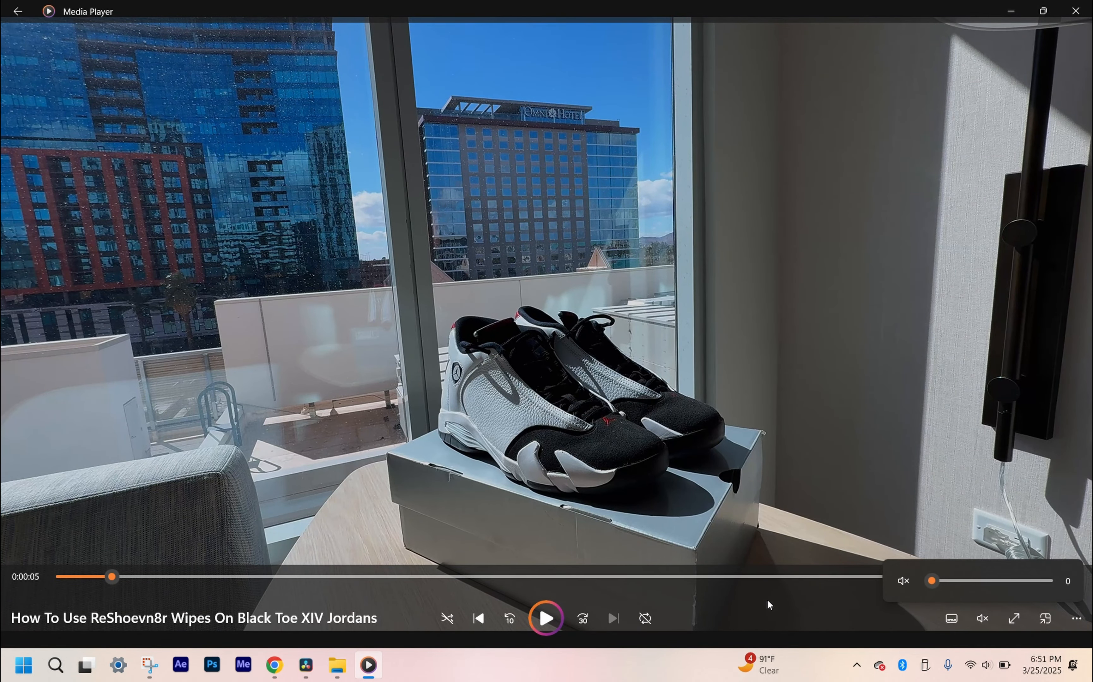
left_click(546, 609)
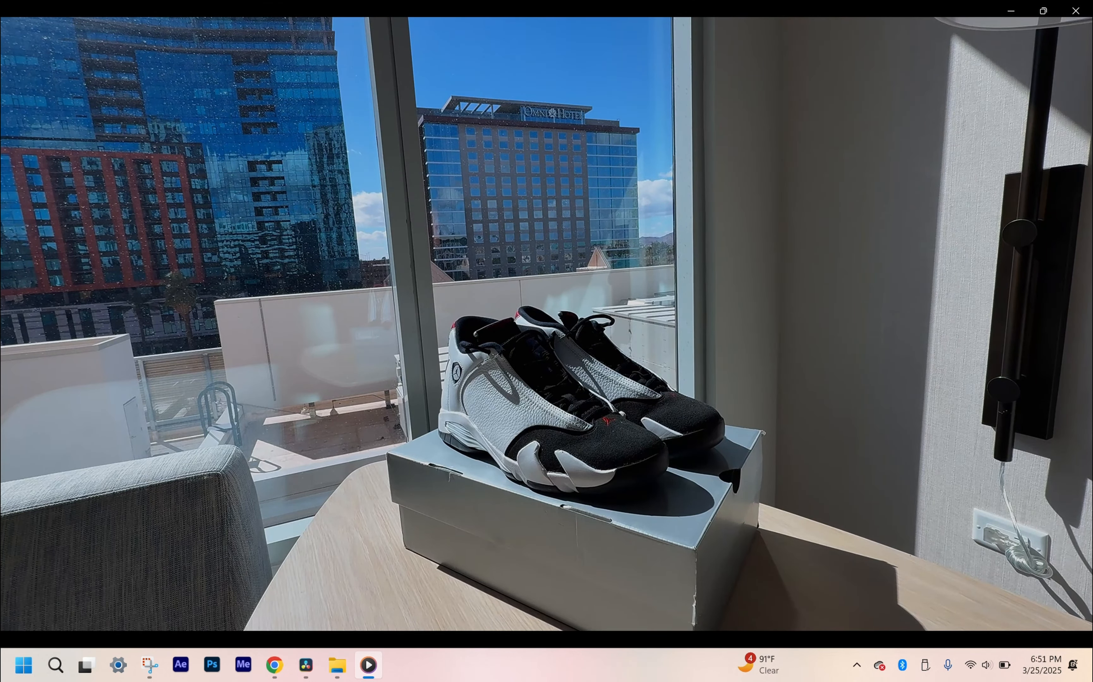
left_click(546, 619)
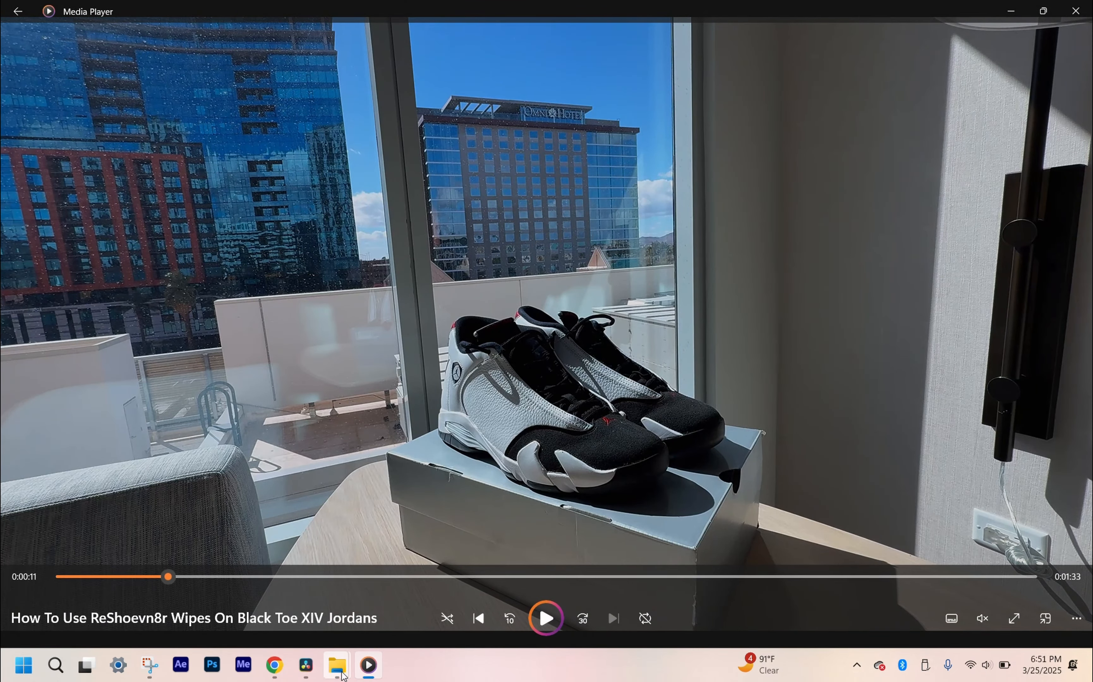
Step: Play the original clip IMG_1792 from the How To Clean Jordan's Reshoevn8r Wipes folder and restore Media Player to a smaller window
mouse_move(322, 677)
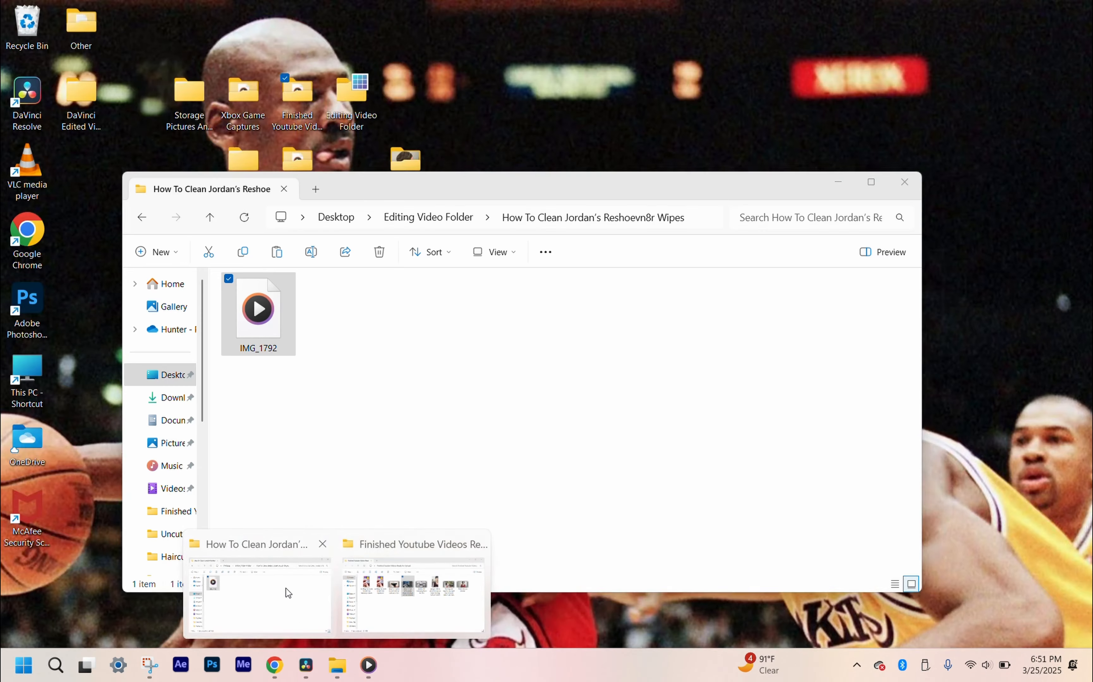
left_click(288, 593)
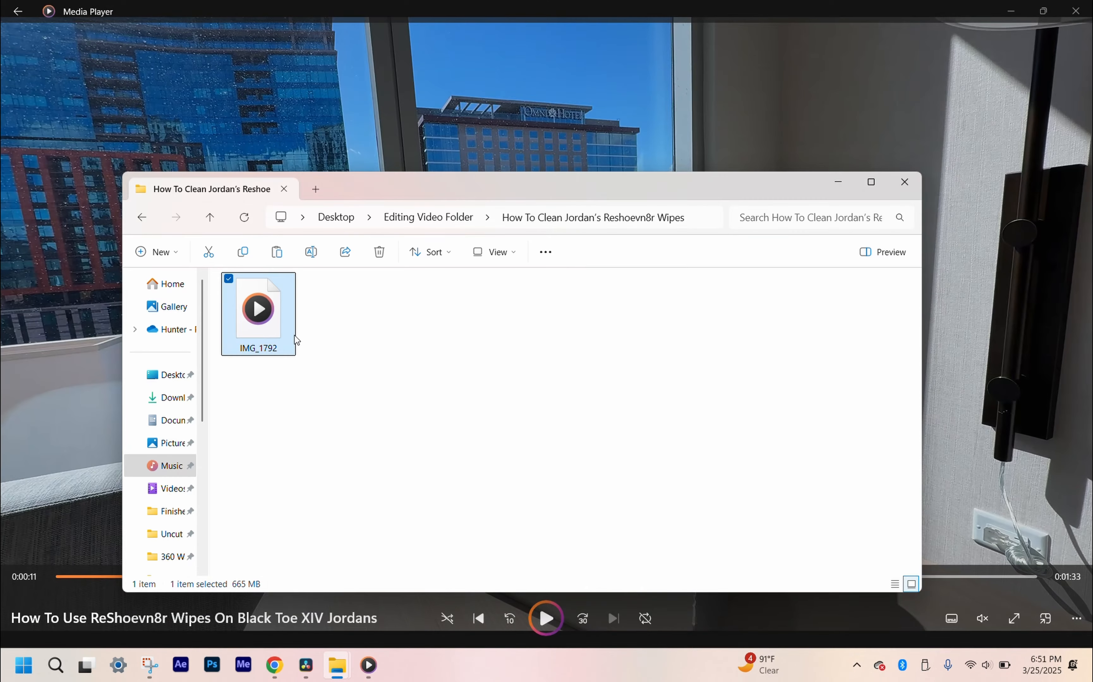
double_click(246, 318)
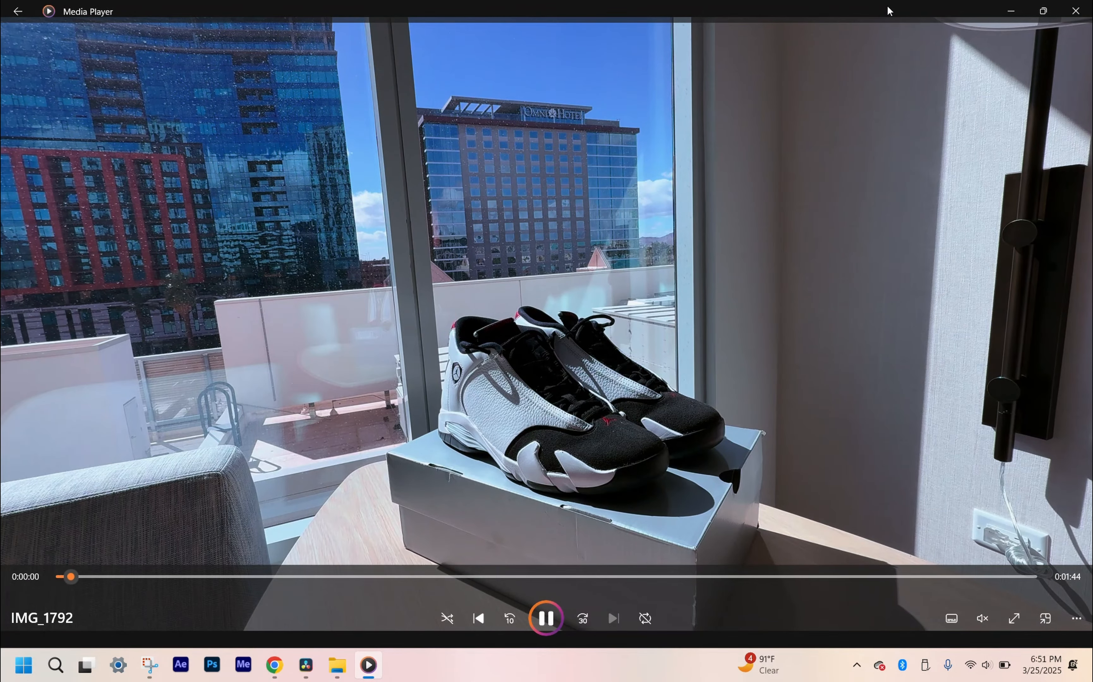
left_click_drag(888, 10, 930, 85)
left_click(368, 334)
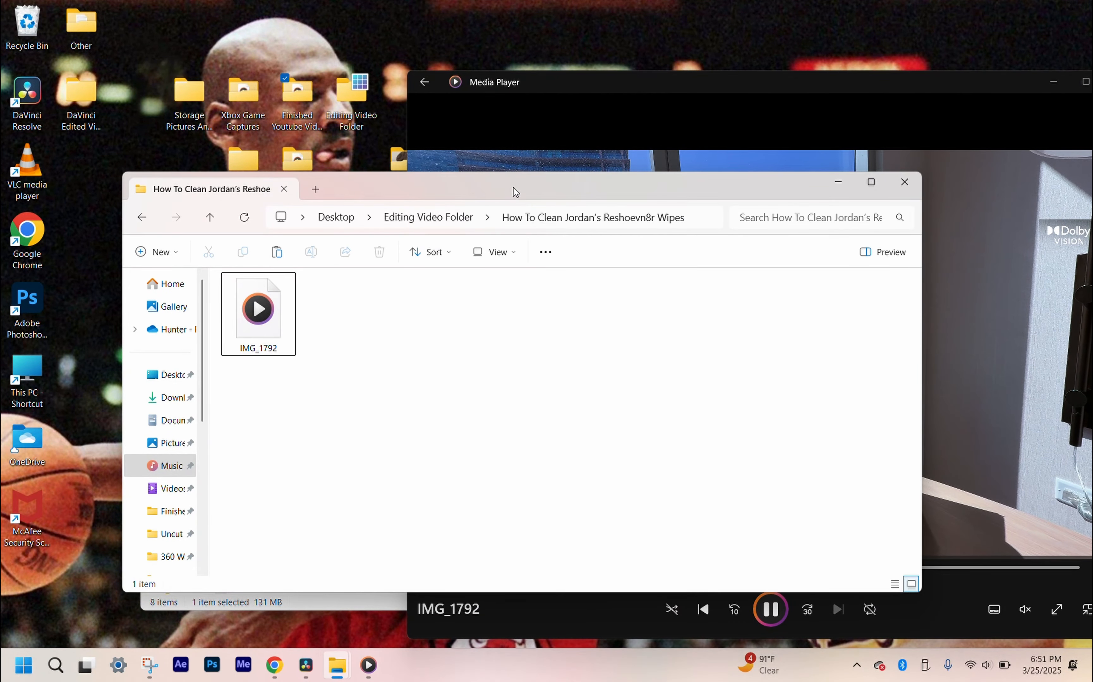
Step: Arrange the two folder windows and play the exported video to compare it with the original IMG_1792 clip
left_click_drag(513, 186, 481, 362)
left_click(387, 249)
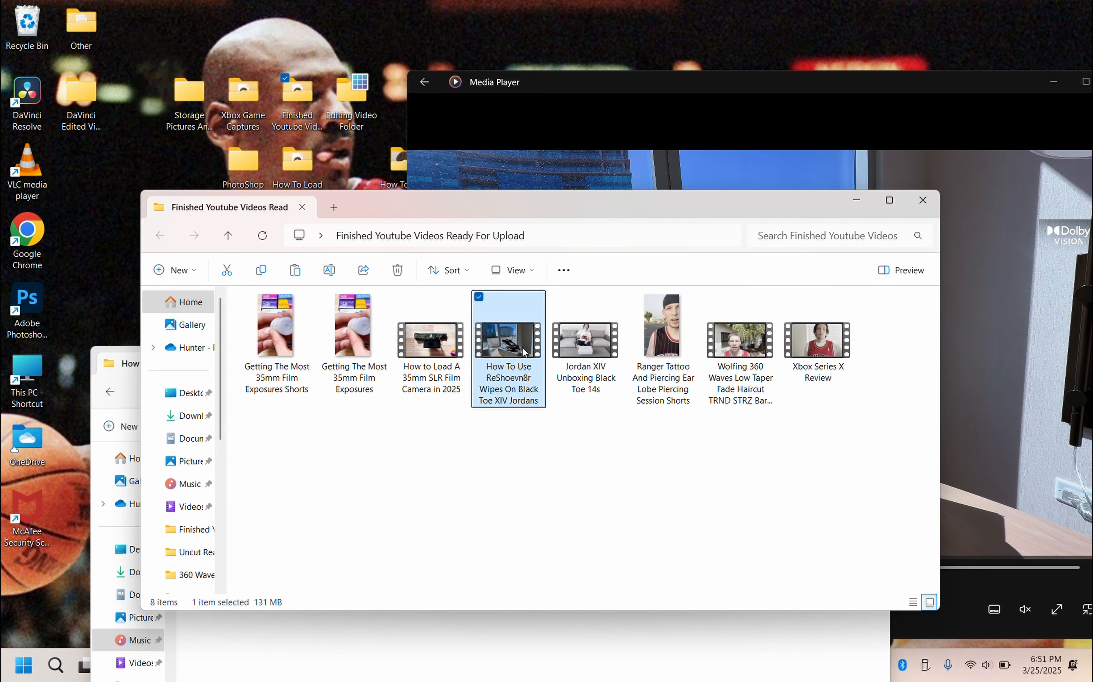
double_click(510, 344)
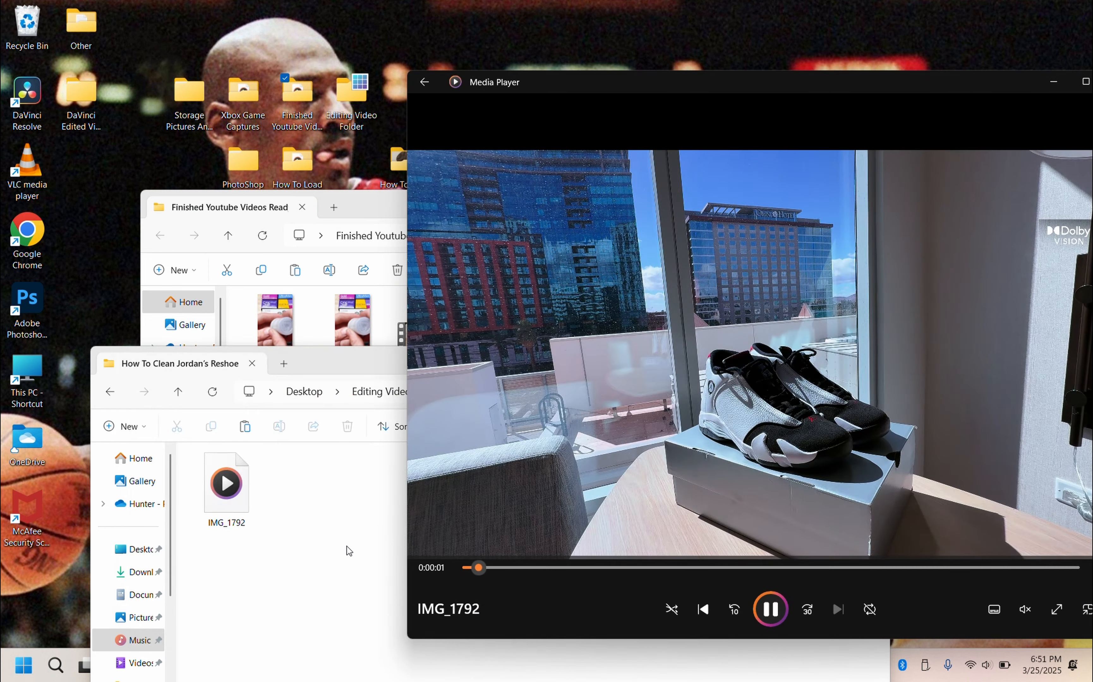
left_click(348, 551)
left_click(352, 204)
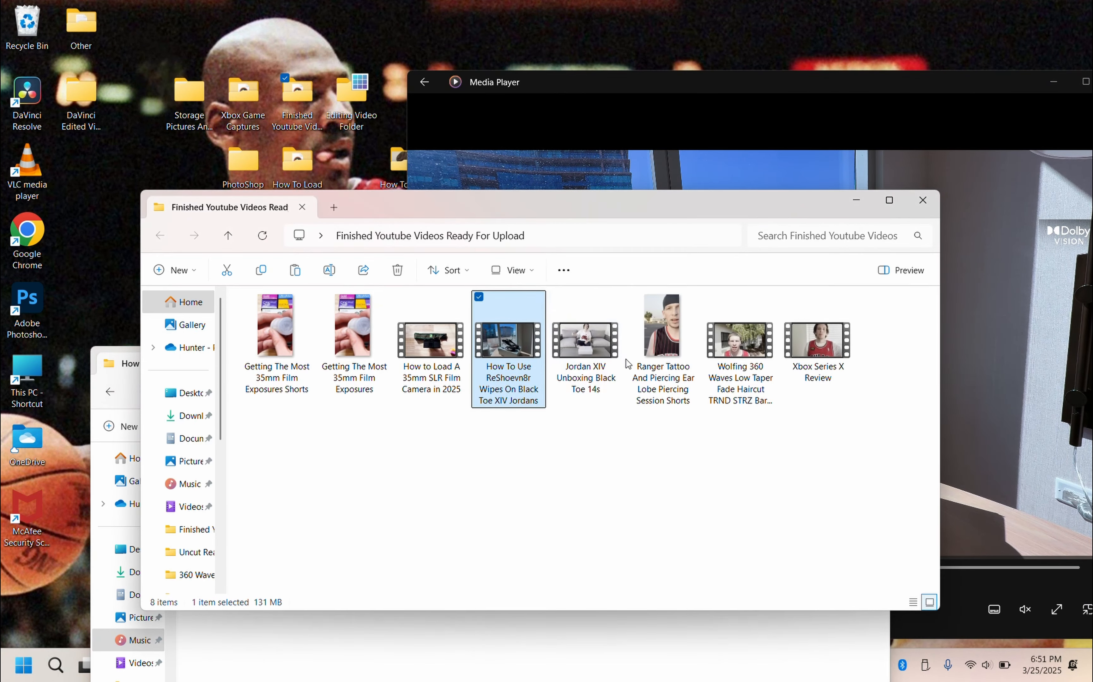
double_click(518, 349)
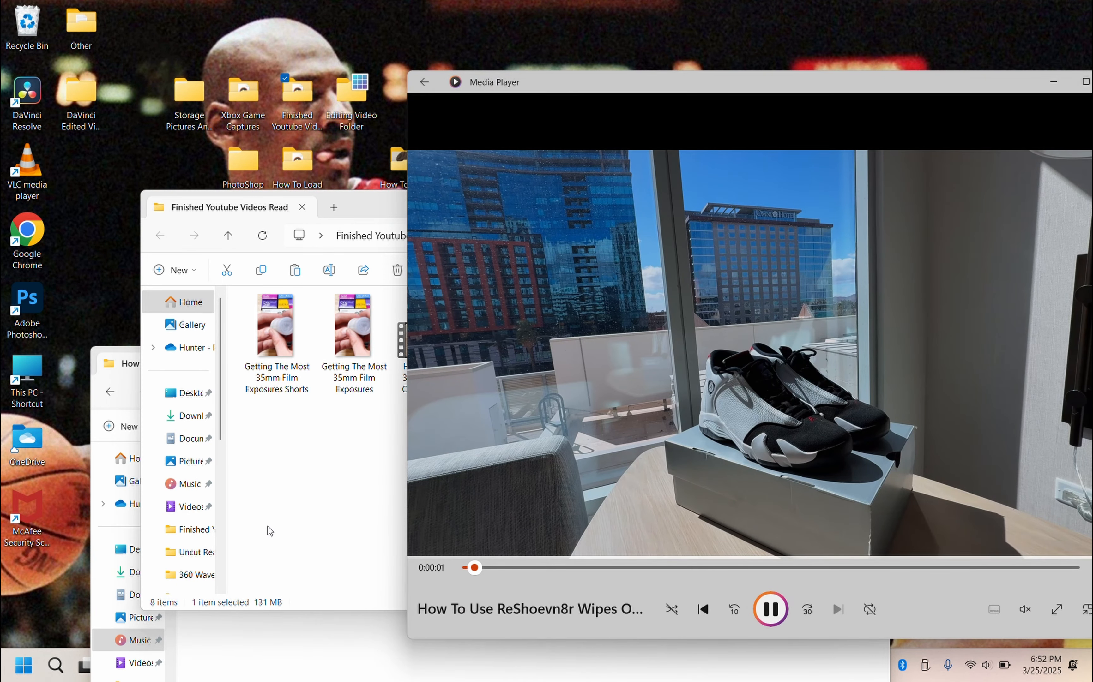
Step: Close the finished videos folder, move the Media Player window fully into view and watch the exported video
left_click(349, 498)
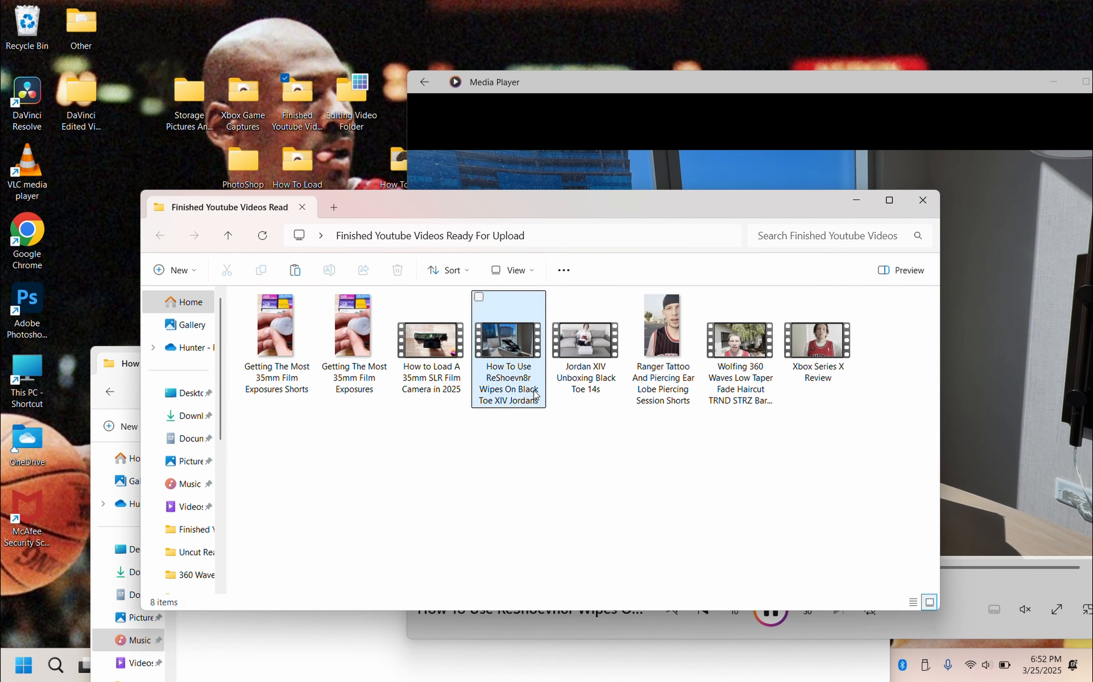
left_click(919, 201)
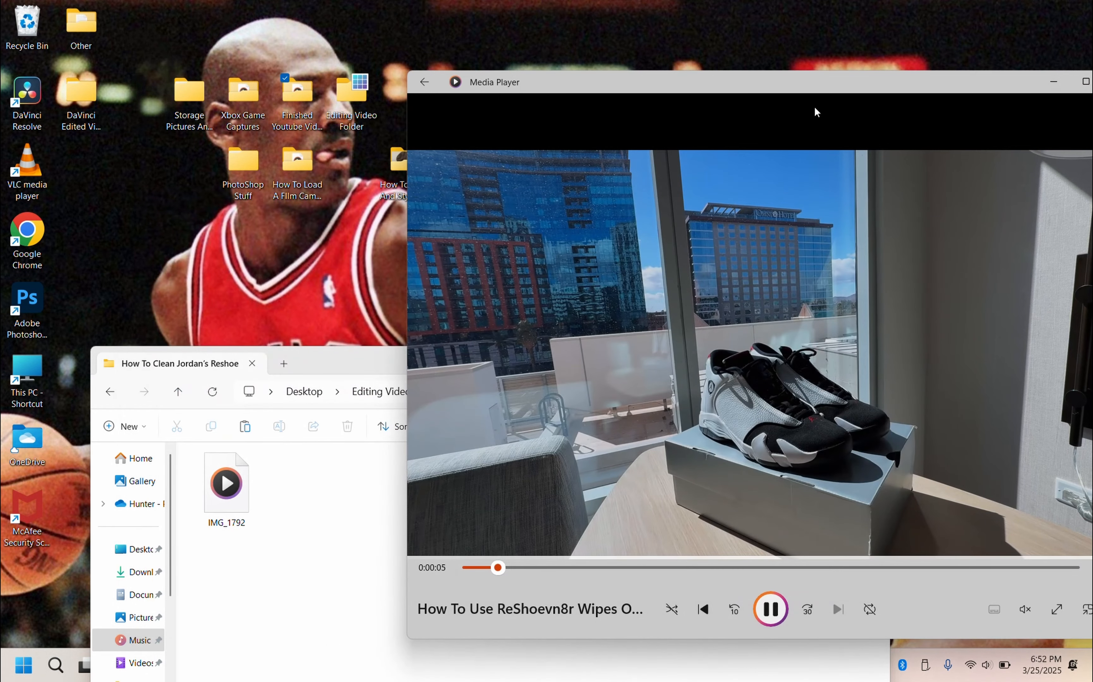
left_click_drag(818, 89, 498, 93)
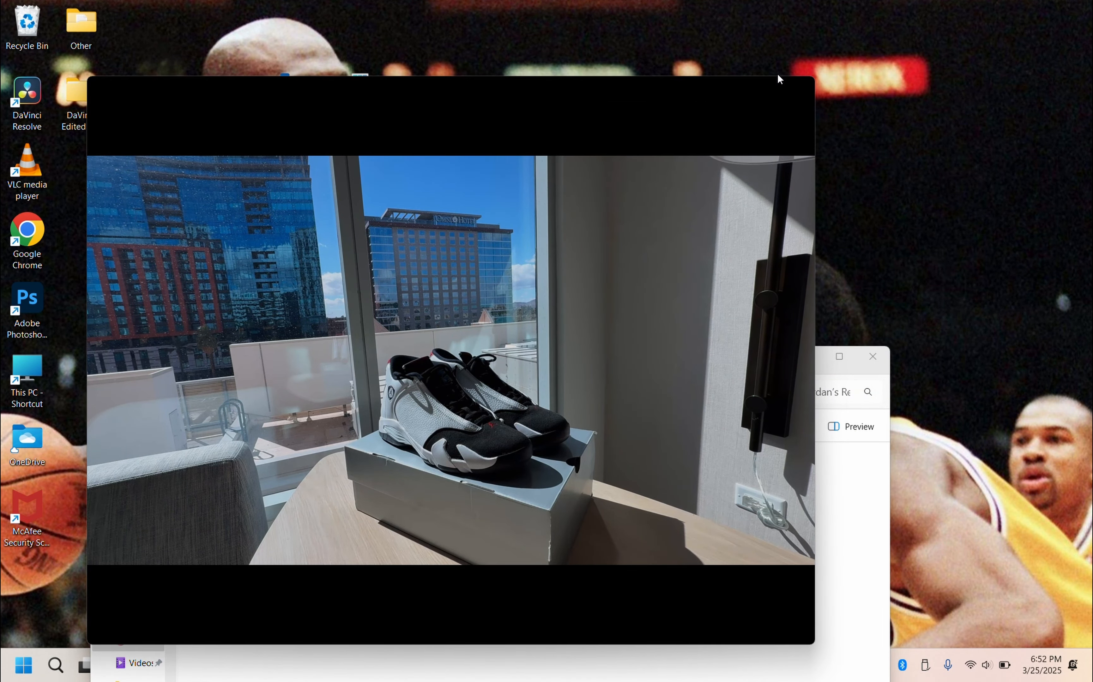
mouse_move(268, 360)
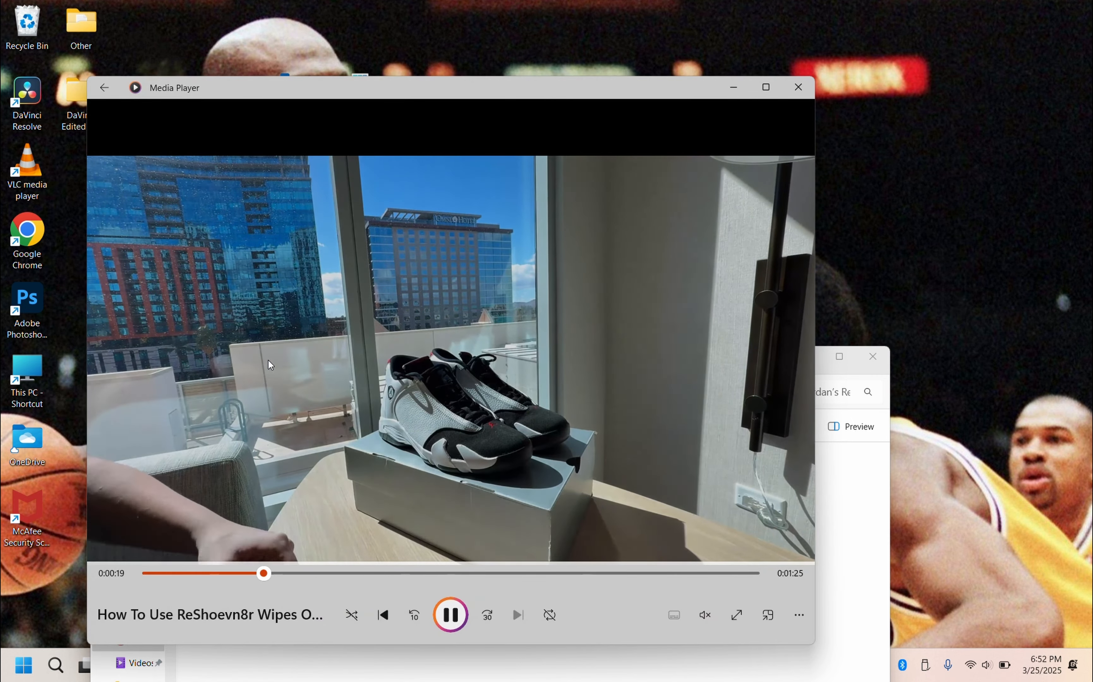